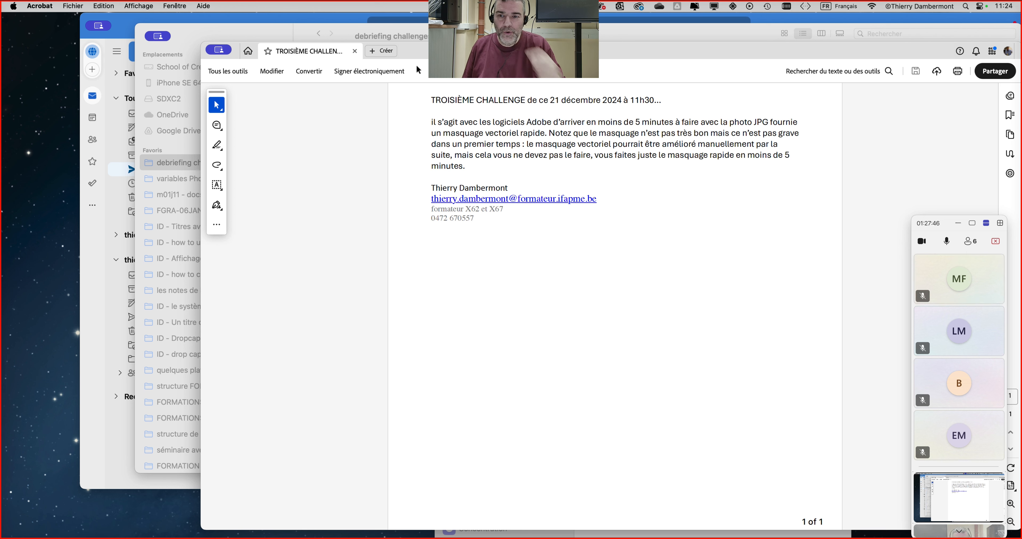
- Switch to Finder, expand the "fichiers de départ du challenge 3" folder and open vélo - 06.ai in Illustrator
click(252, 32)
click(476, 393)
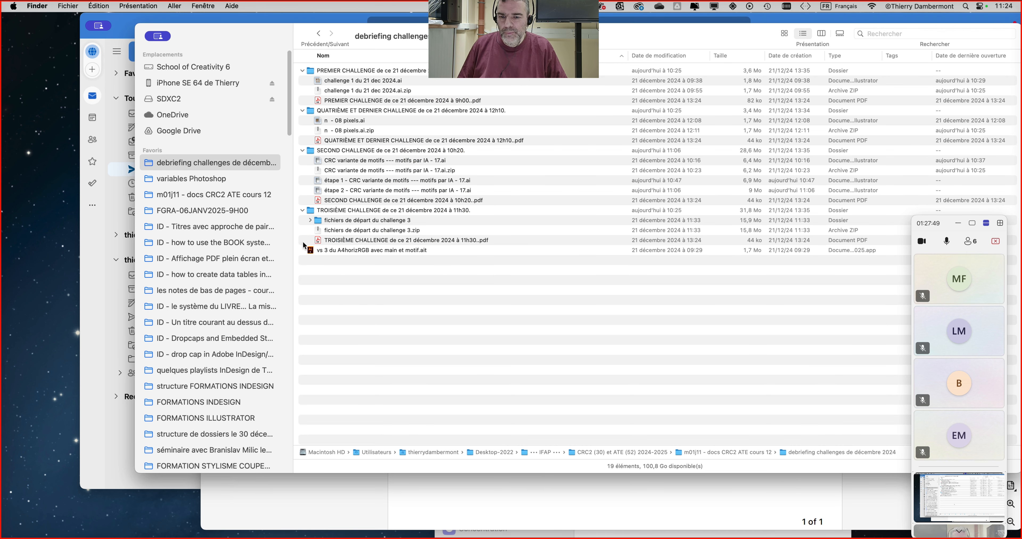
click(310, 220)
click(342, 233)
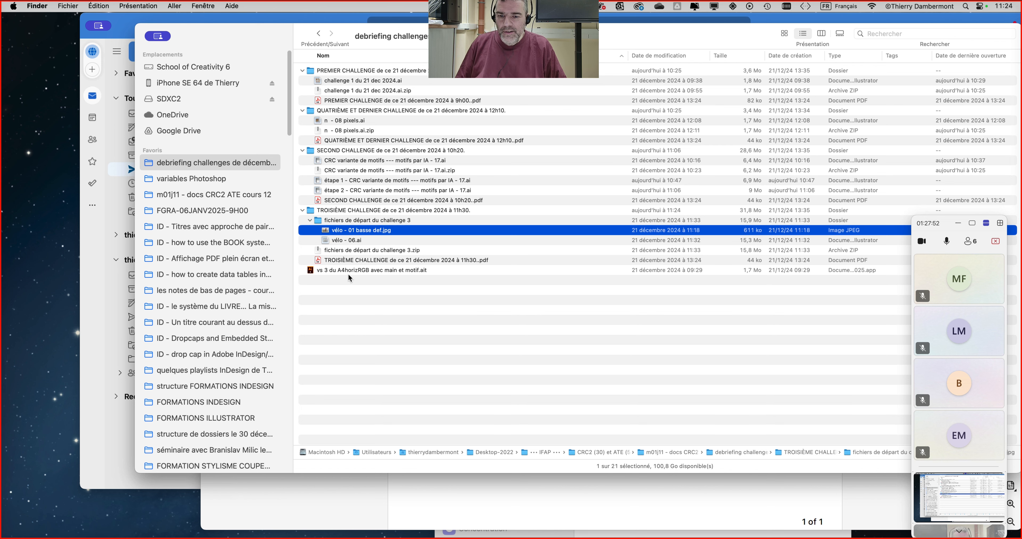
click(360, 241)
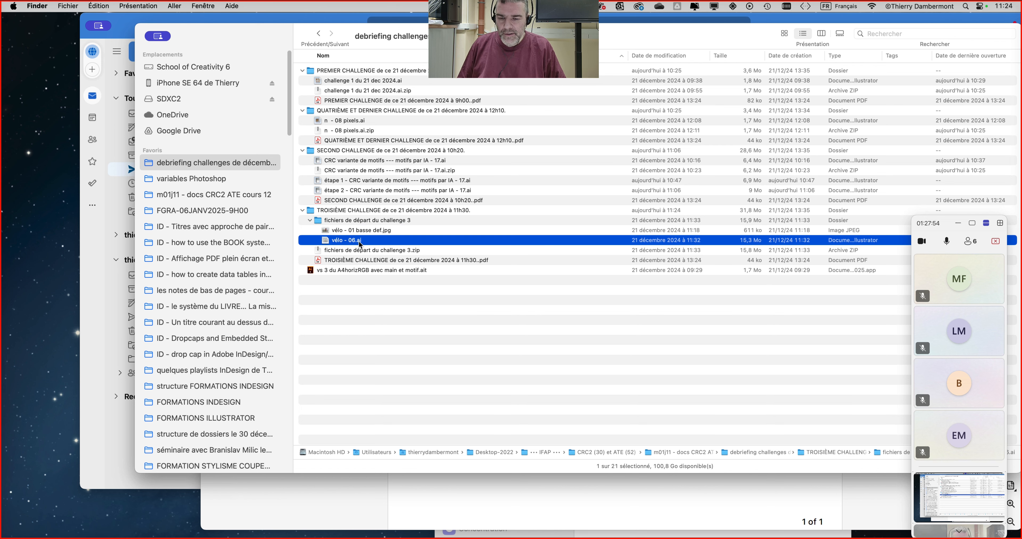
double_click(360, 242)
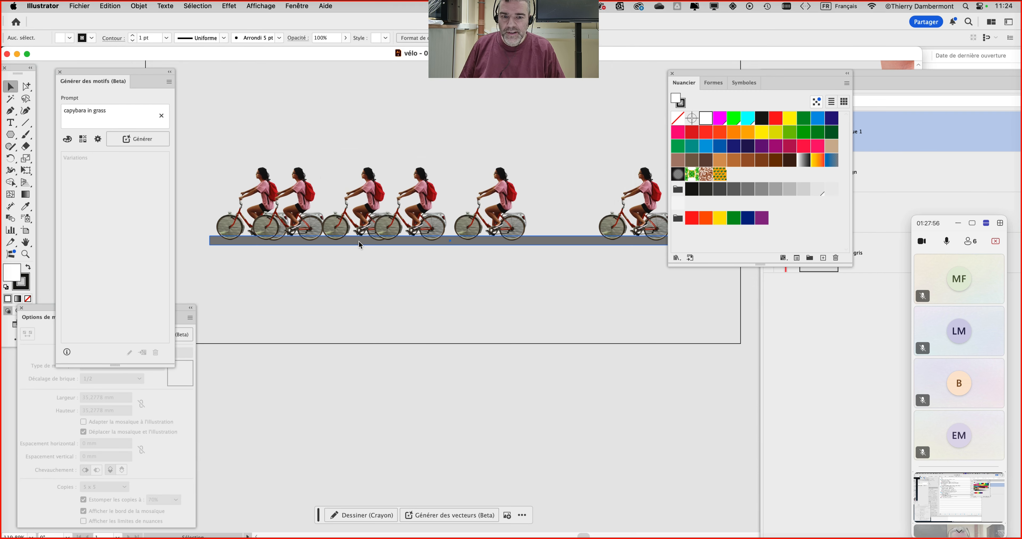
- Hide the floating panels and select the rightmost cyclist on the grey road
key(shift+Tab)
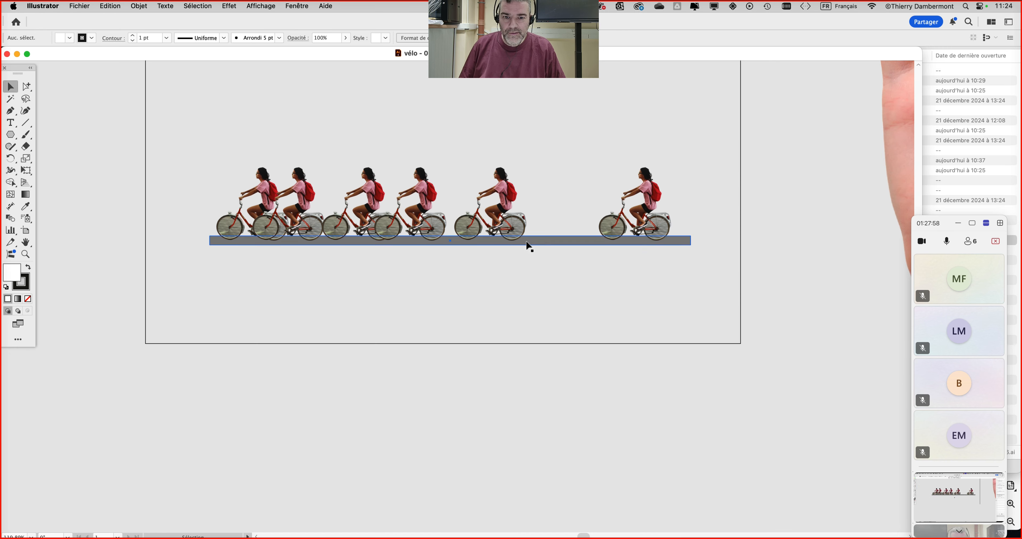
scroll(345, 240, up, 5)
scroll(345, 240, right, 3)
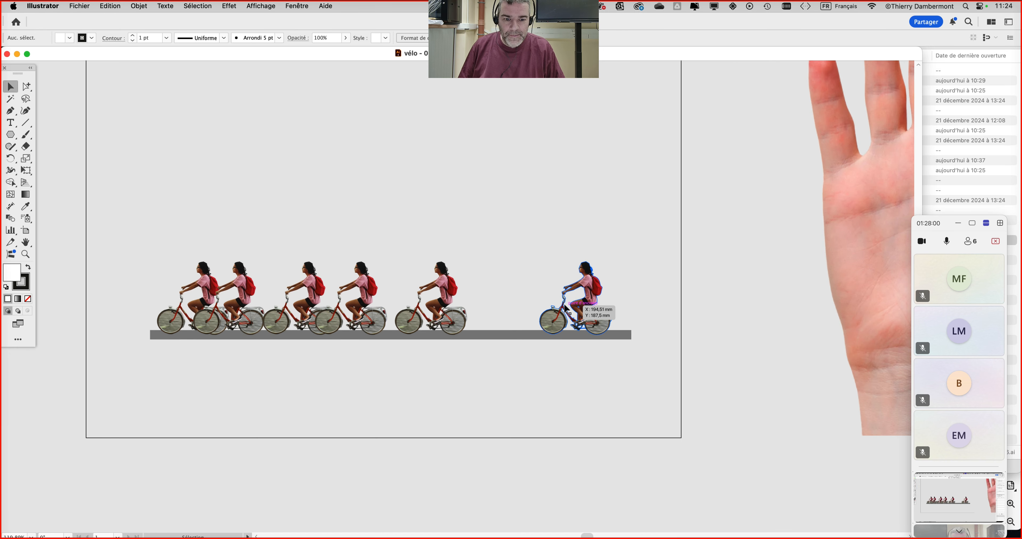
scroll(567, 309, up, 10)
click(656, 297)
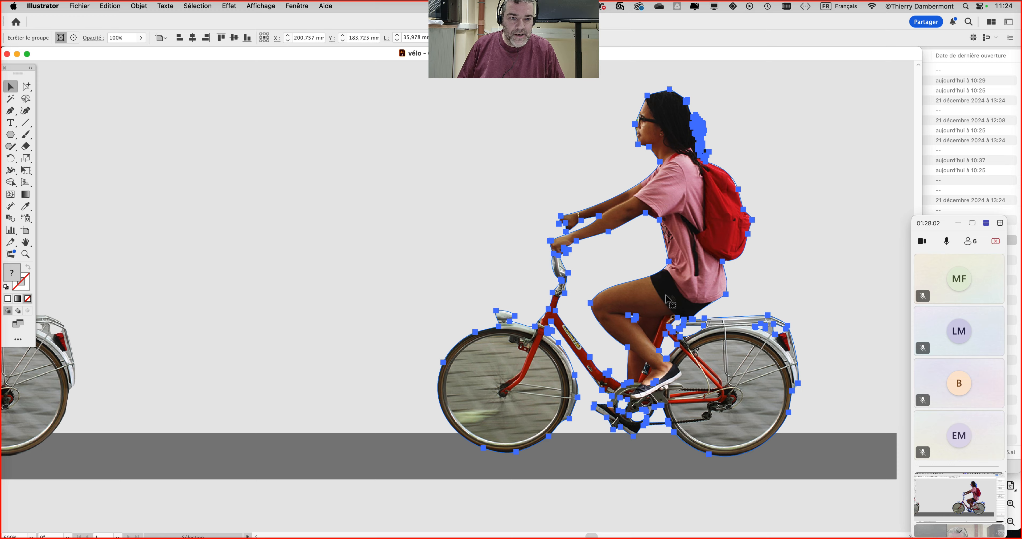
- Try moving the rightmost cyclist toward the others, undo the move and keep the cyclist selected
drag(666, 296, 528, 295)
key(super+z)
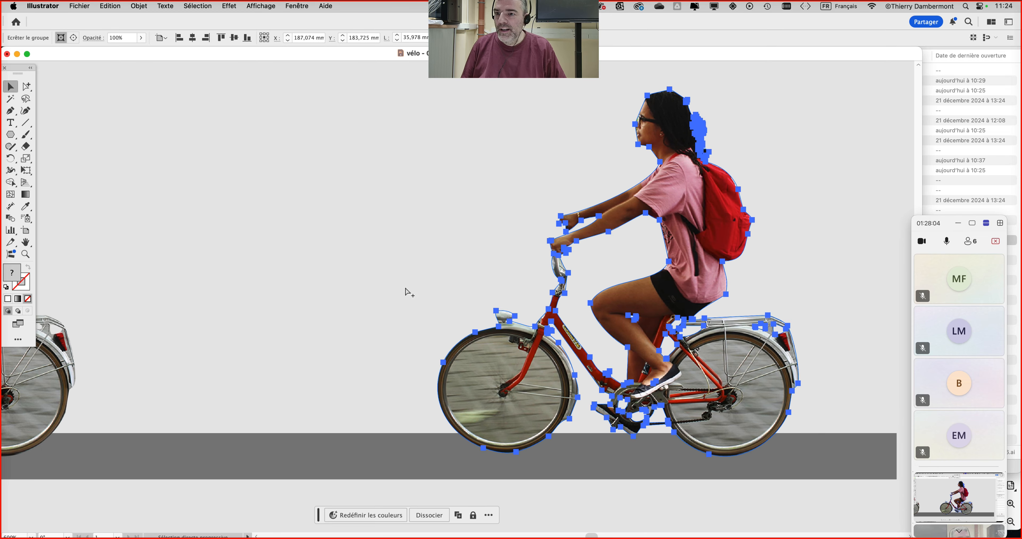
click(532, 211)
click(679, 277)
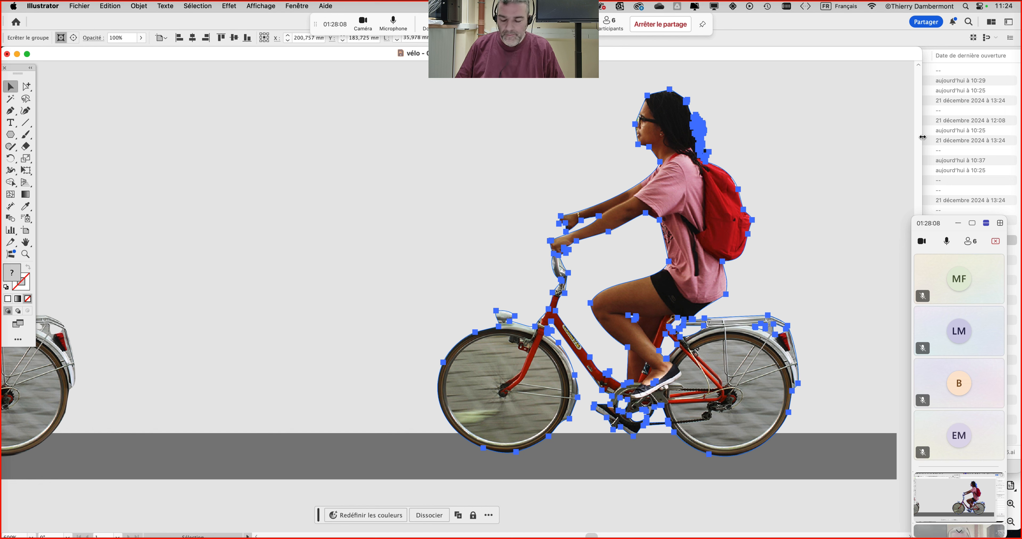
- Deselect everything and widen the document window to the full width of the screen
click(900, 149)
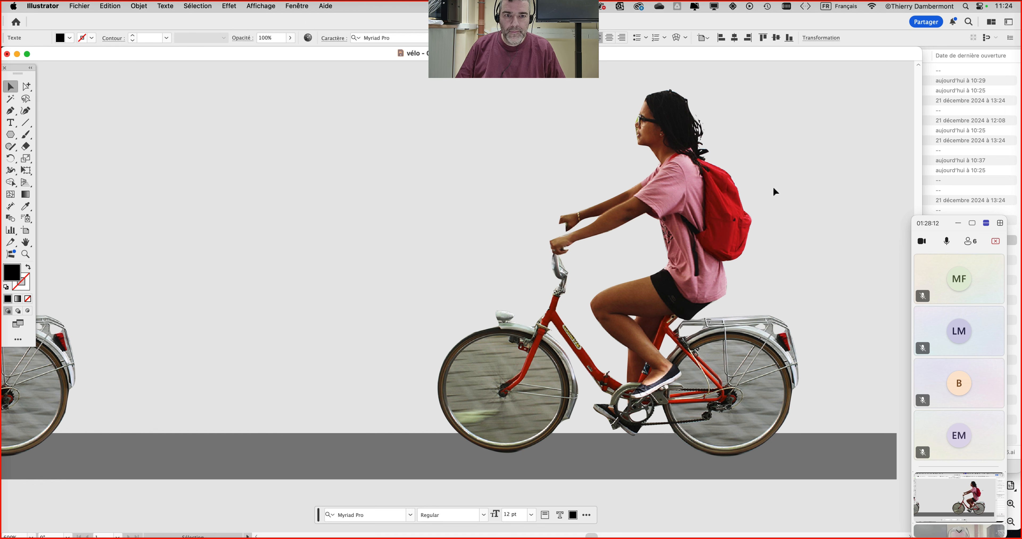
click(789, 188)
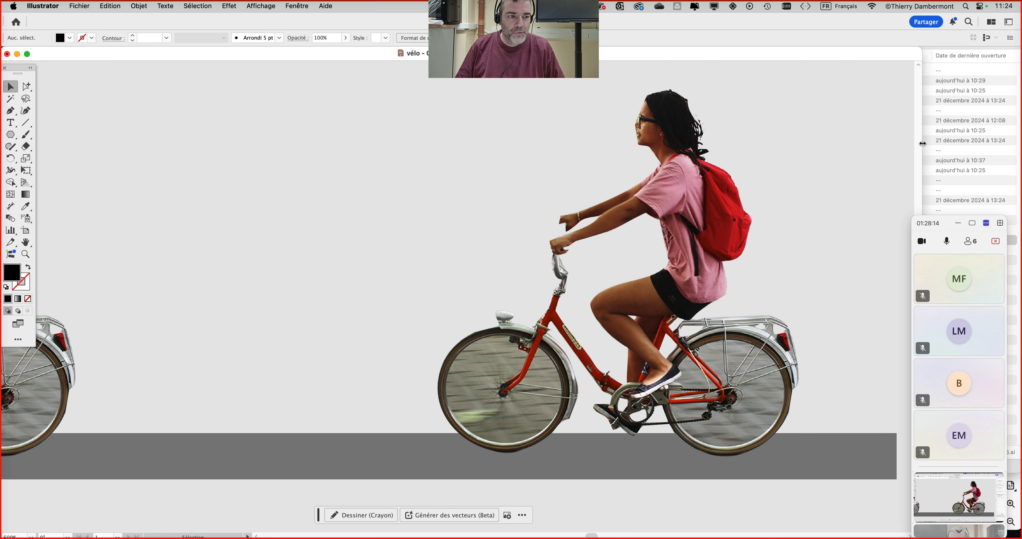
drag(923, 144, 1019, 159)
- Toggle the artwork to outline view and back to the normal preview
click(198, 6)
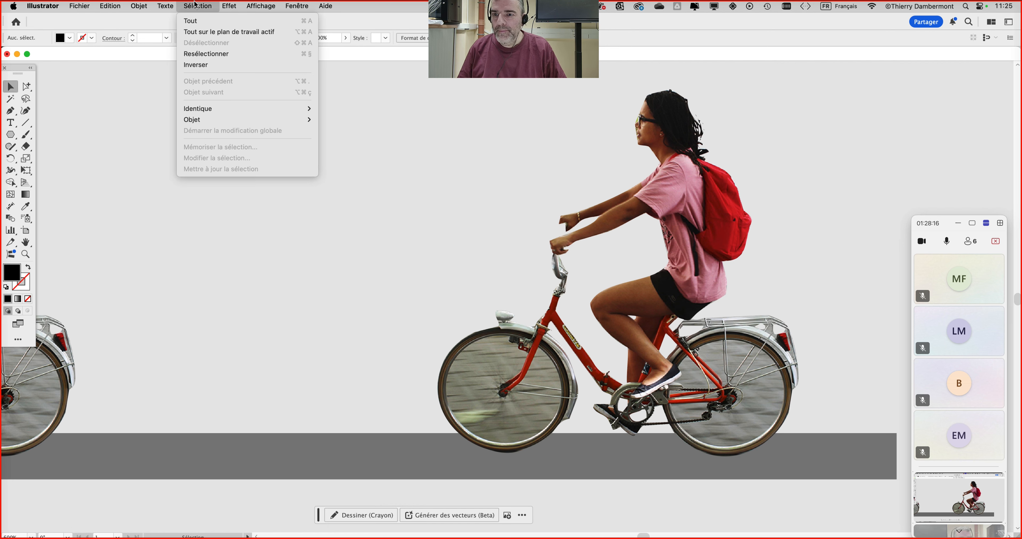
mouse_move(261, 6)
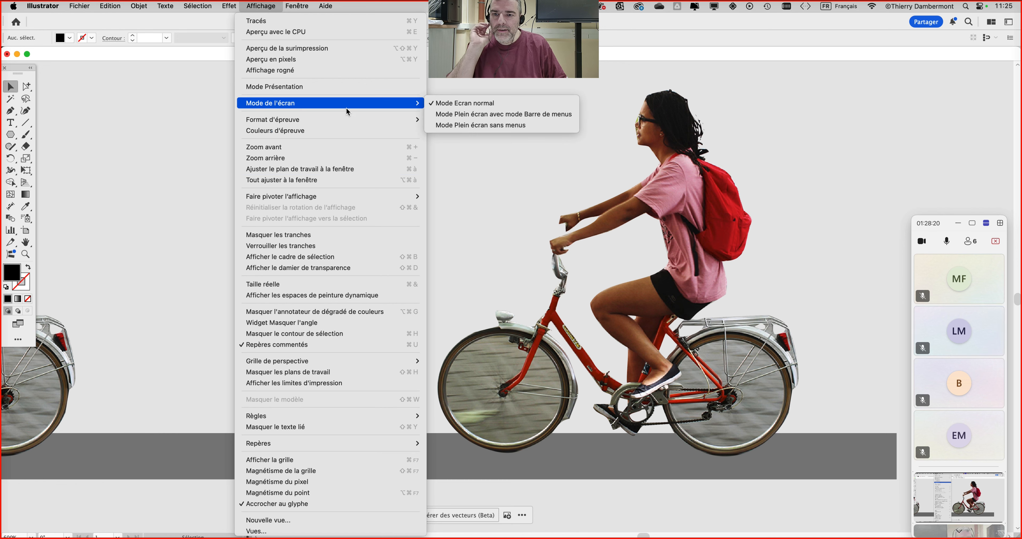
click(527, 127)
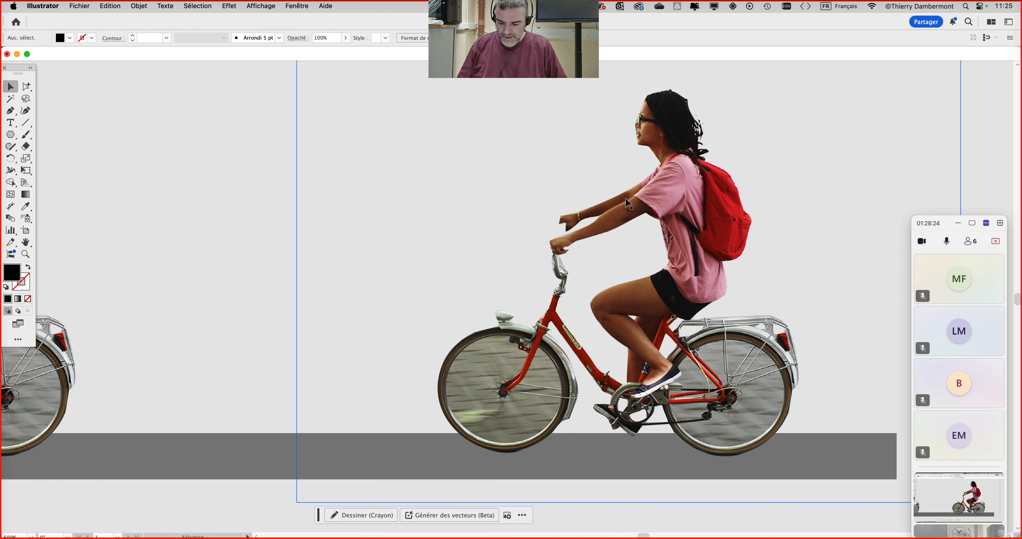
key(super+y)
key(super+y)
- Select the rightmost cyclist and show the Layers list beside the artwork
click(634, 205)
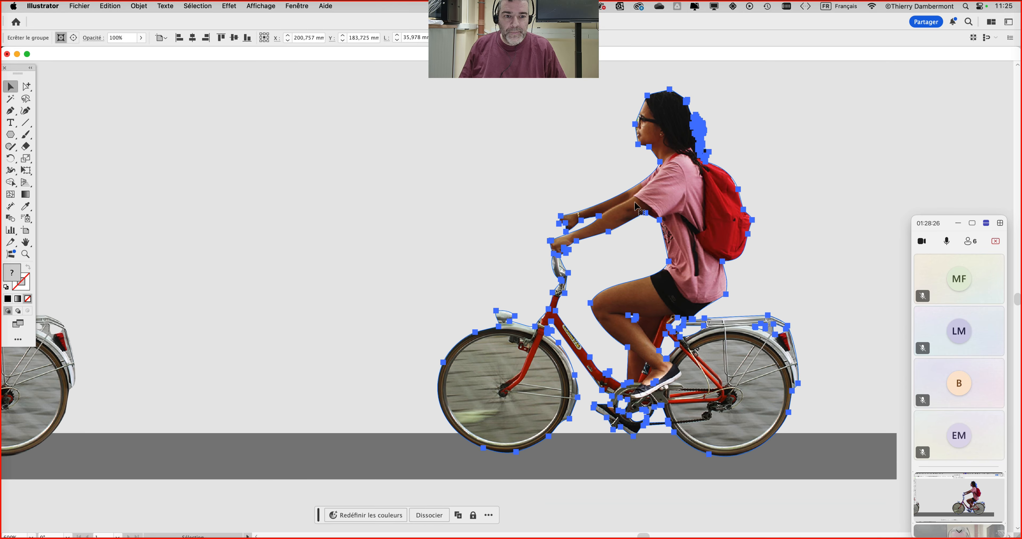
drag(482, 167, 123, 164)
click(261, 6)
mouse_move(297, 6)
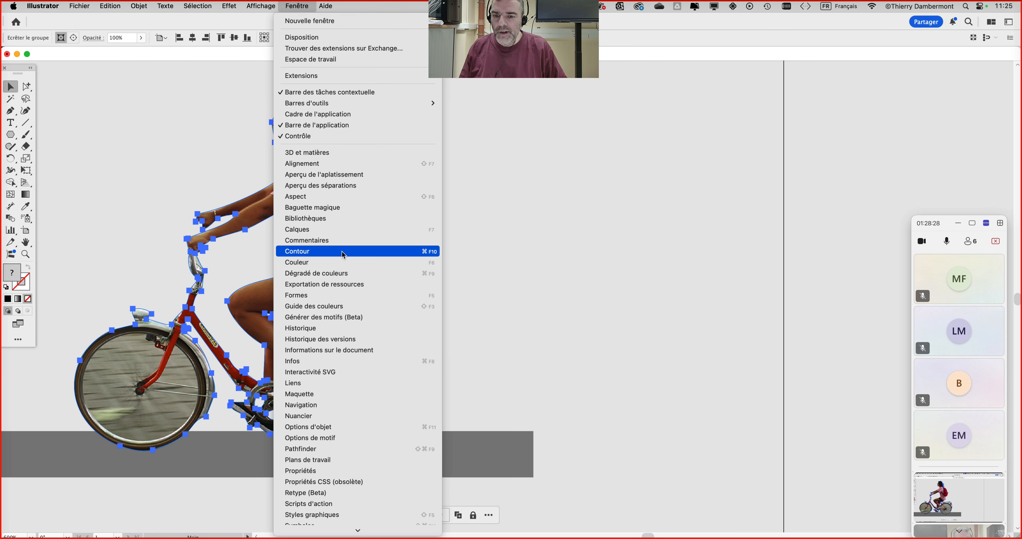
click(326, 230)
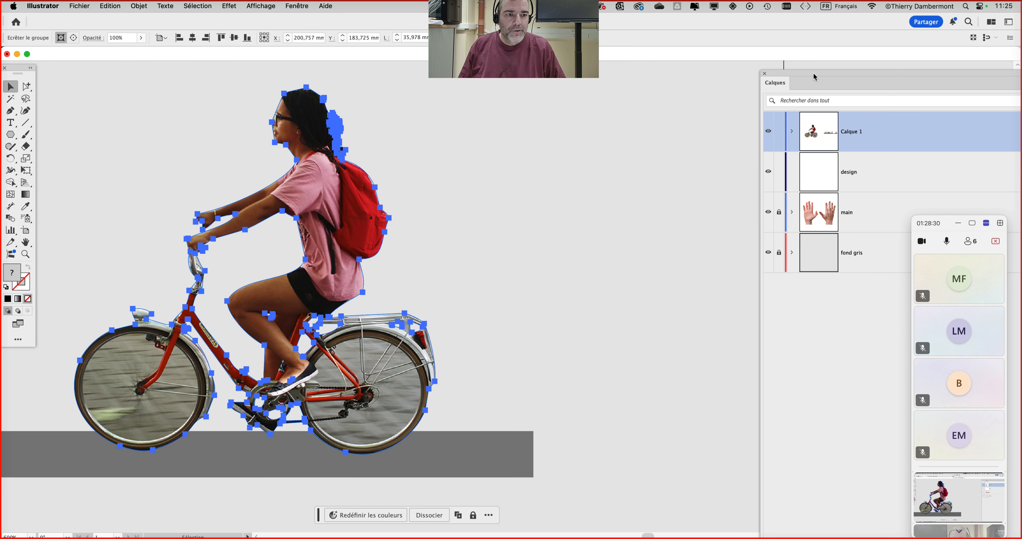
drag(814, 77, 563, 58)
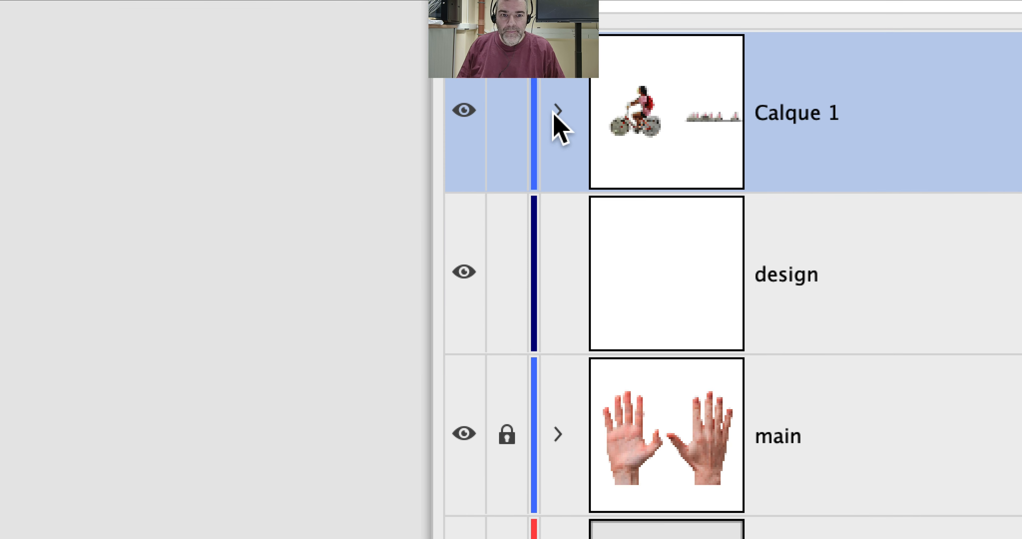
- Expand Calque 1 and examine the mask and image inside the selected cyclist's clipping group
click(539, 113)
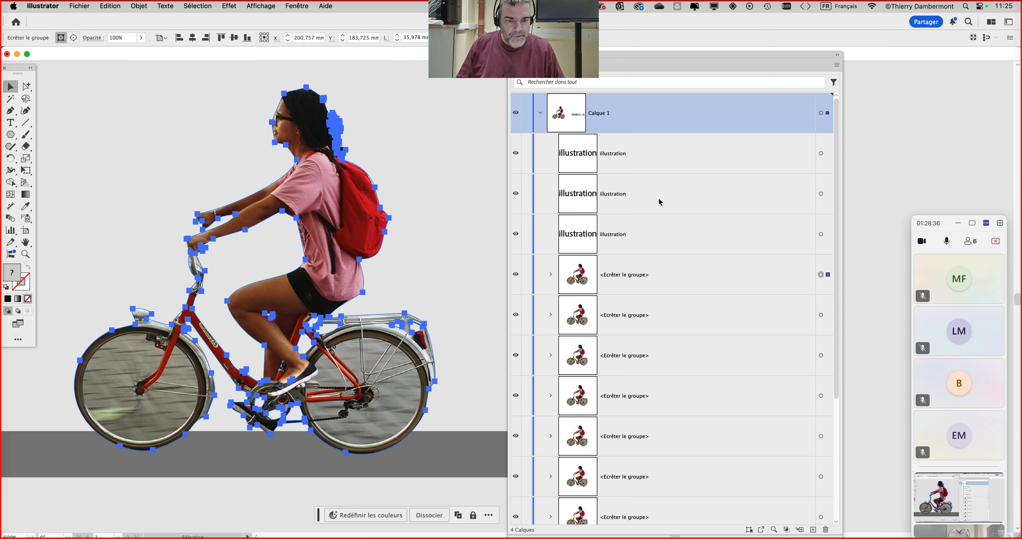
click(671, 285)
scroll(670, 285, down, 2)
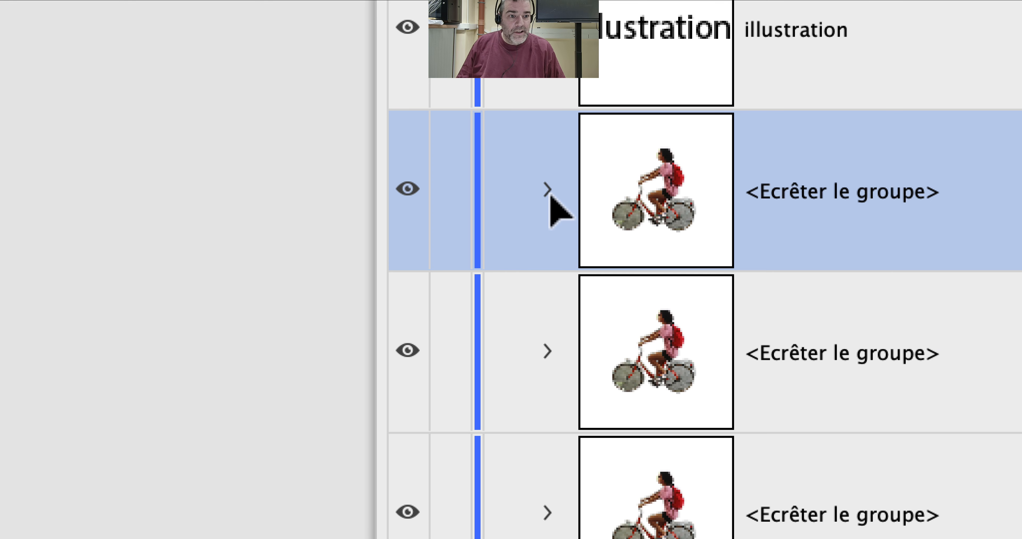
click(551, 195)
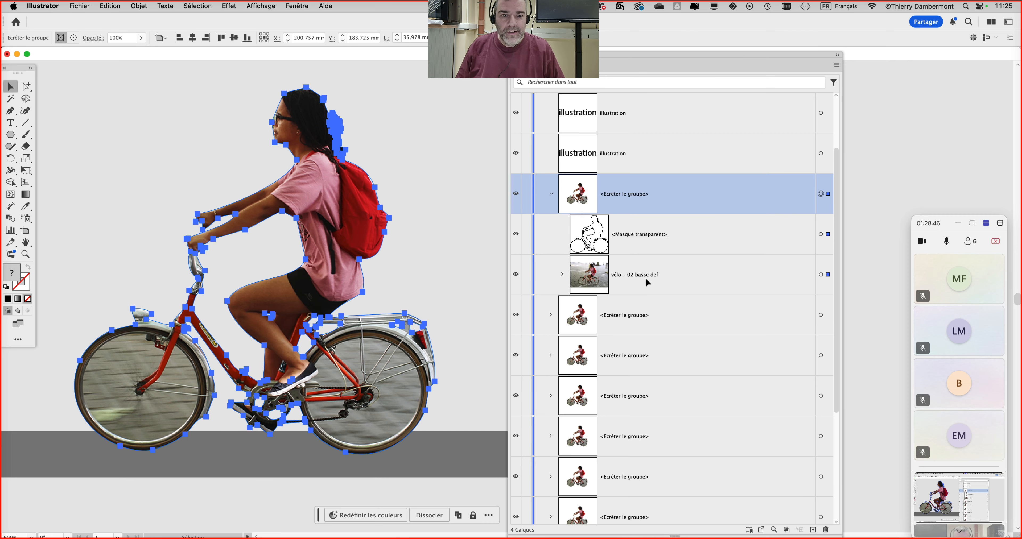
click(552, 196)
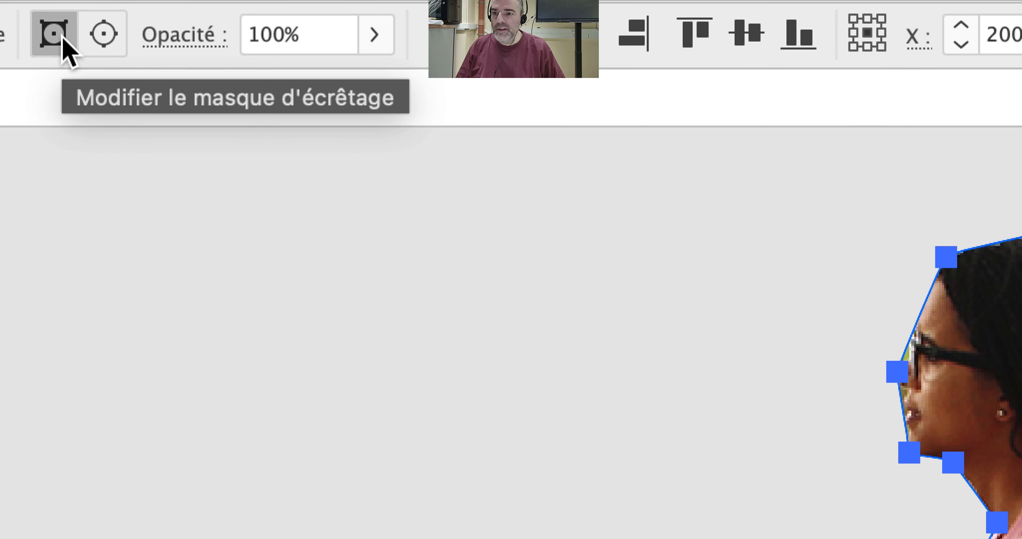
- Switch repeatedly between editing the cyclist group's contents and its clipping mask, finishing on the clipping mask
click(92, 44)
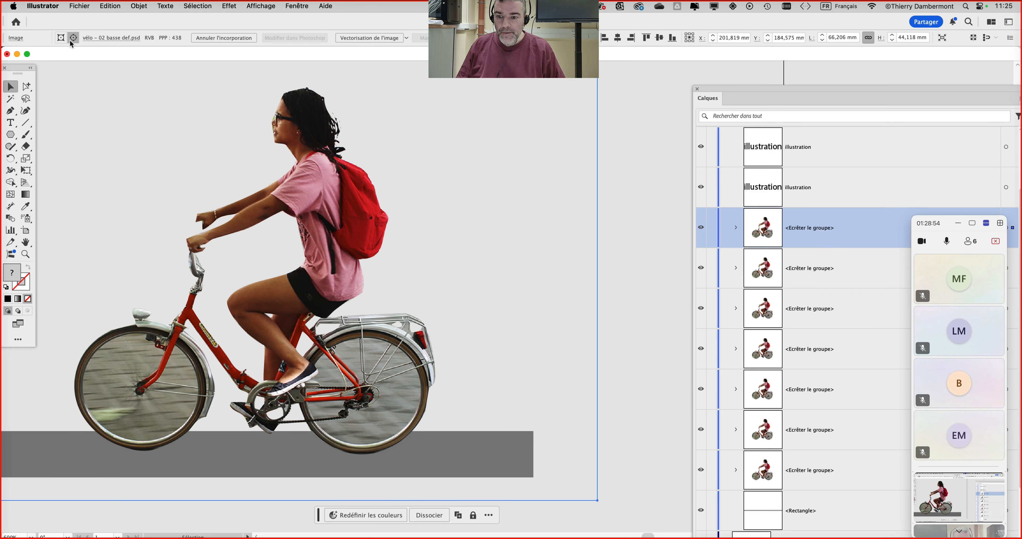
click(71, 41)
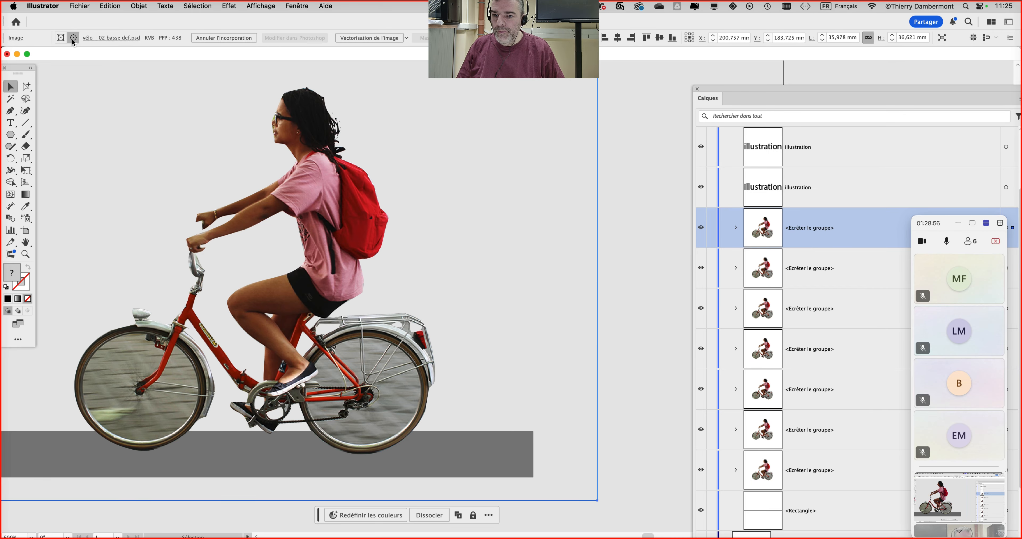
click(62, 39)
click(72, 39)
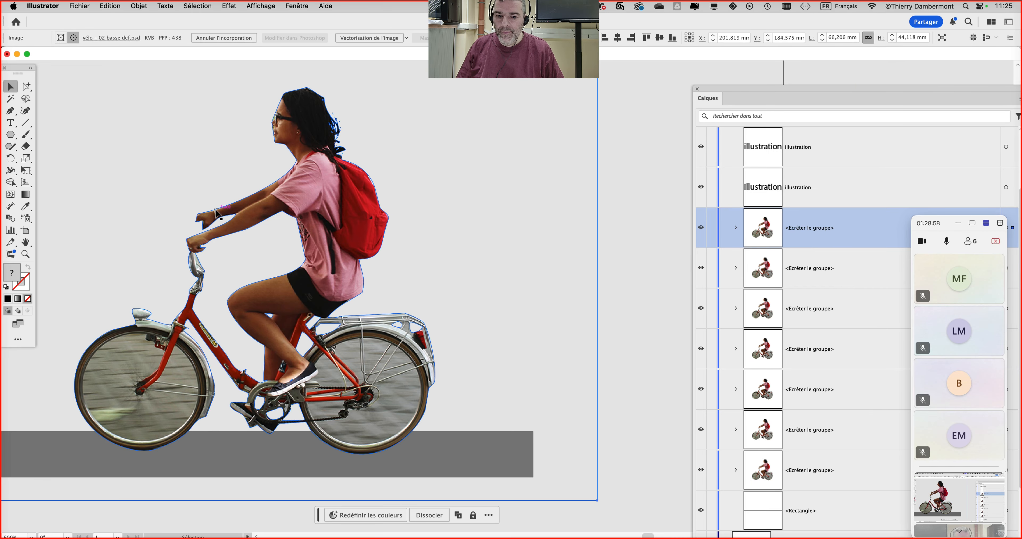
scroll(216, 211, down, 2)
drag(215, 208, 296, 227)
click(59, 39)
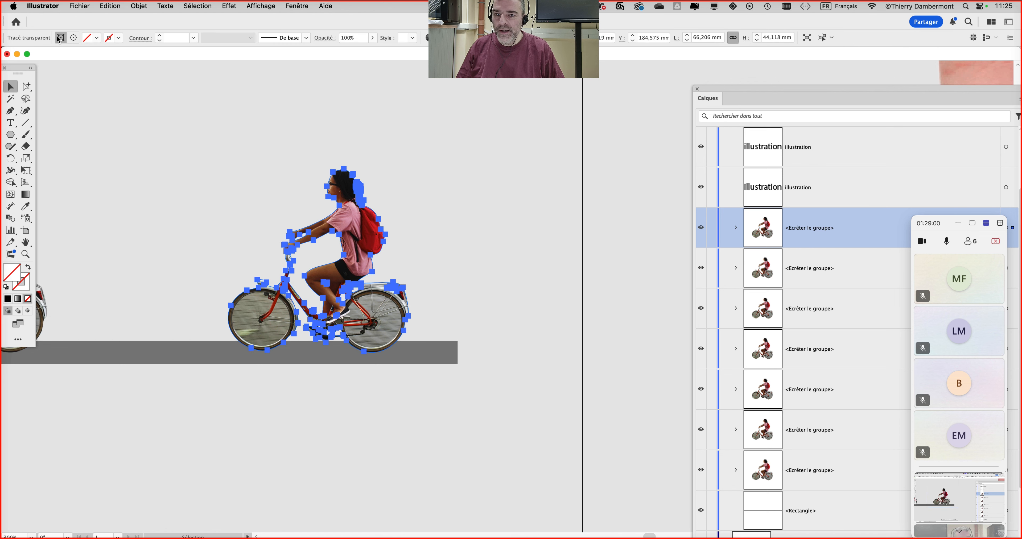
click(75, 41)
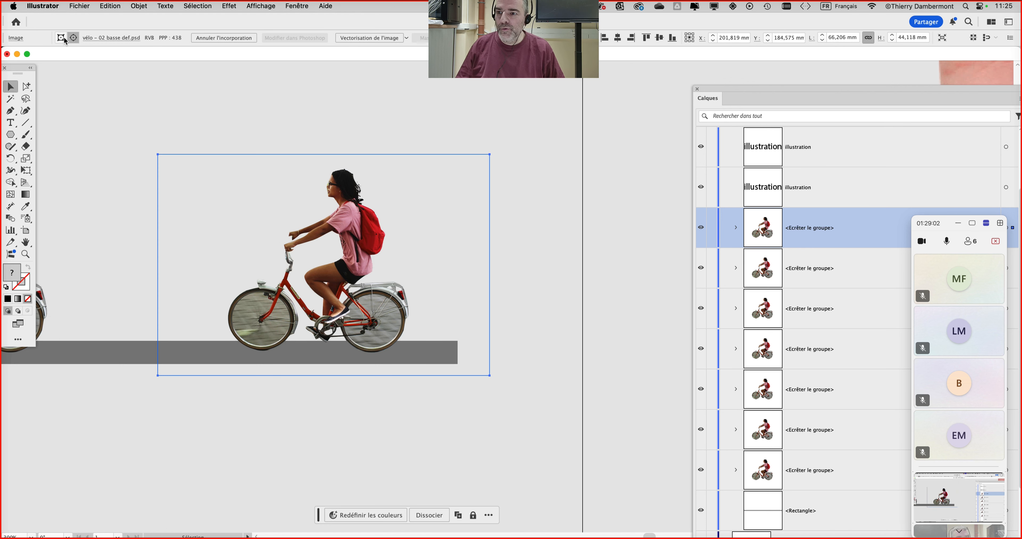
click(62, 39)
- Expand the cyclist's clipping group in the layer list and narrow the list so its target markers sit closer
drag(756, 88, 578, 25)
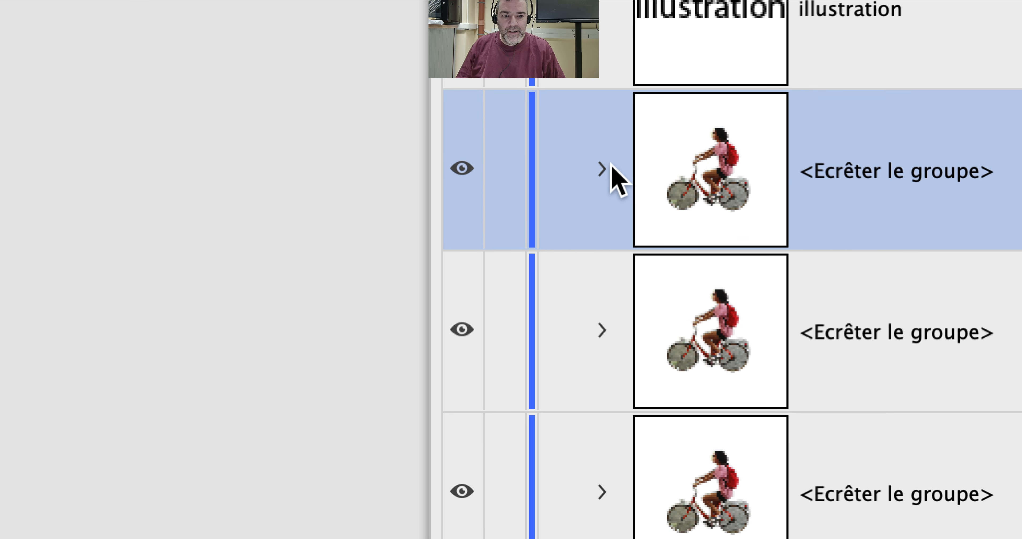
click(604, 169)
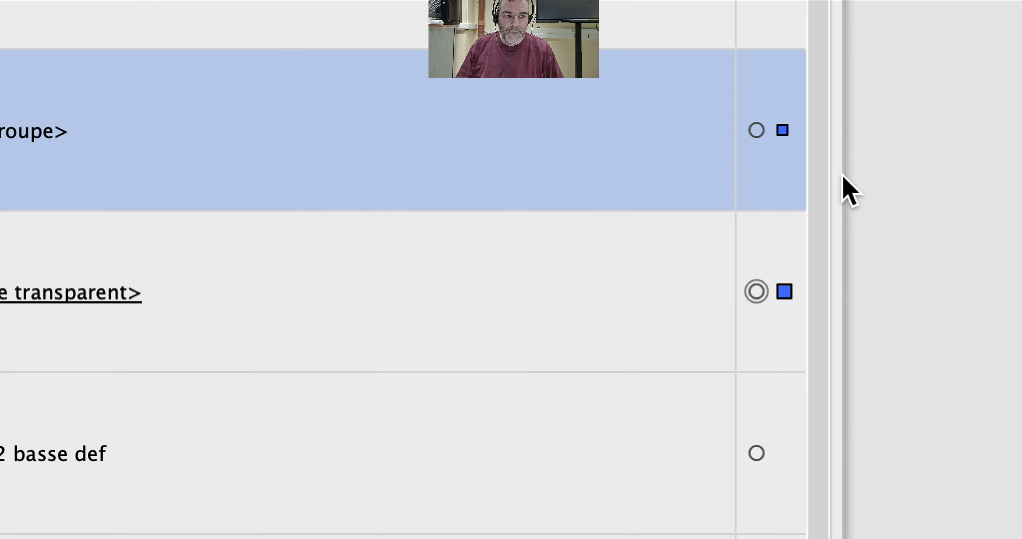
drag(844, 176, 621, 174)
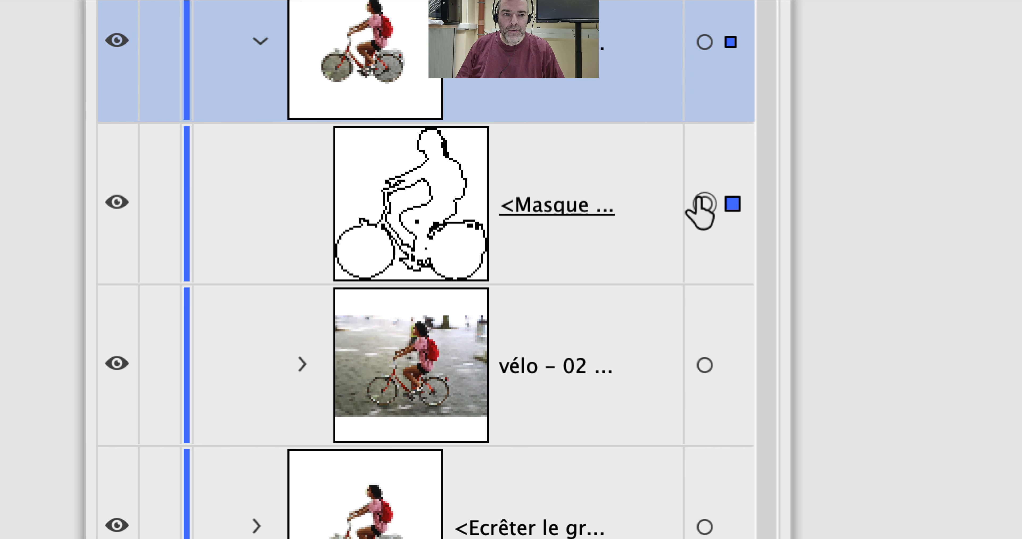
- Target the vélo – 02 image and its clipping mask alternately in the layer list, finishing on the image
click(705, 365)
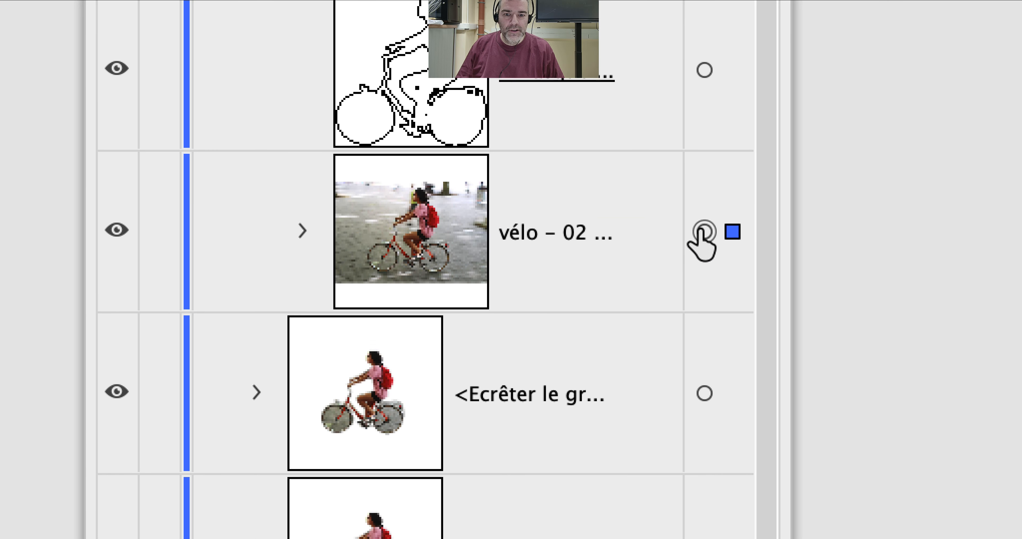
click(705, 204)
click(695, 360)
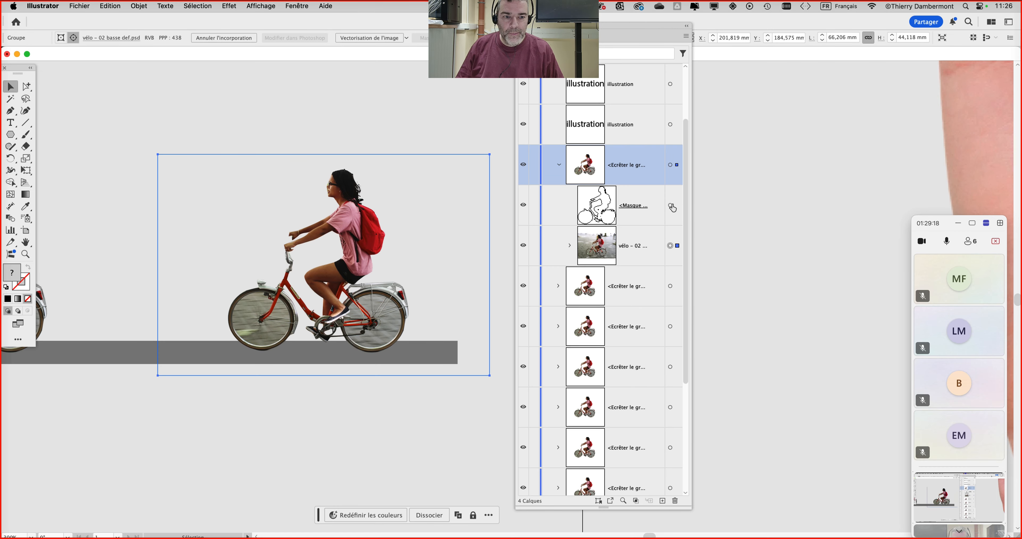
click(671, 246)
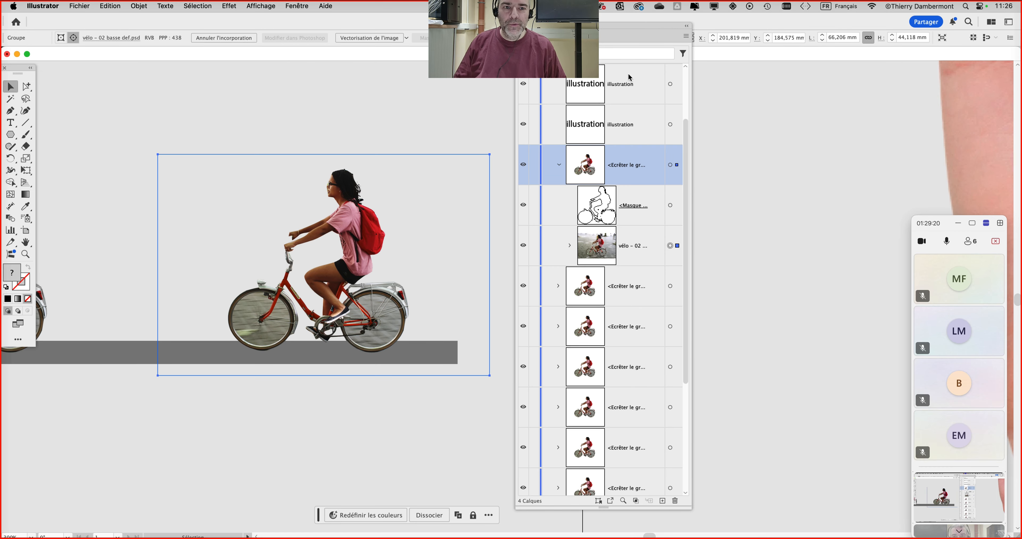
- Move the layer list aside, deselect the cyclist group and close vélo – 06.ai without saving the changes
drag(627, 31, 779, 86)
click(169, 131)
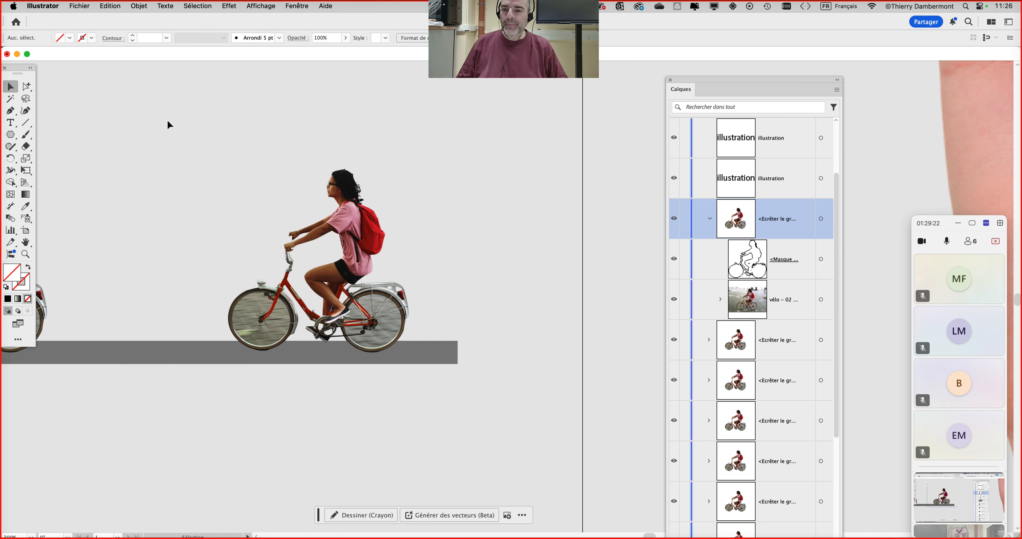
click(9, 54)
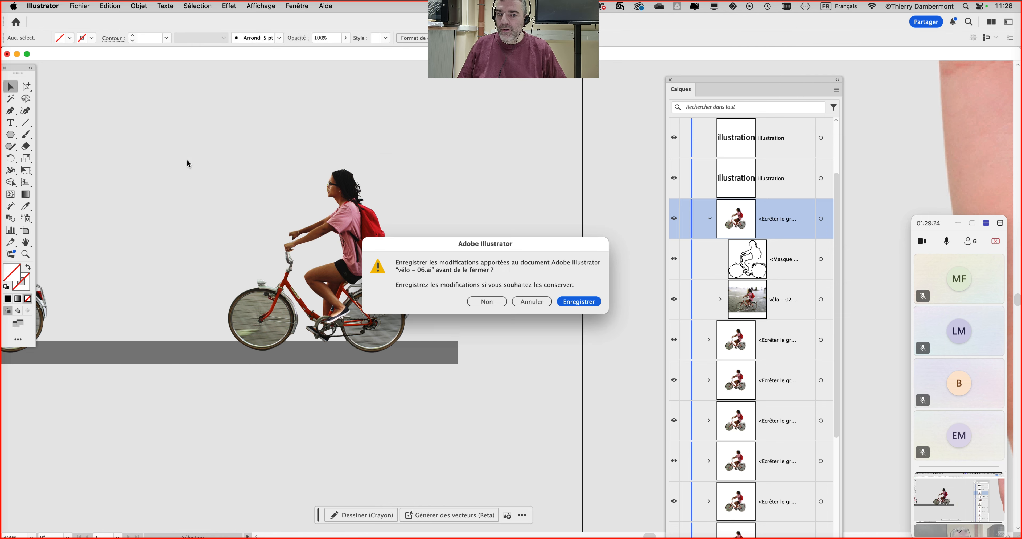
click(475, 307)
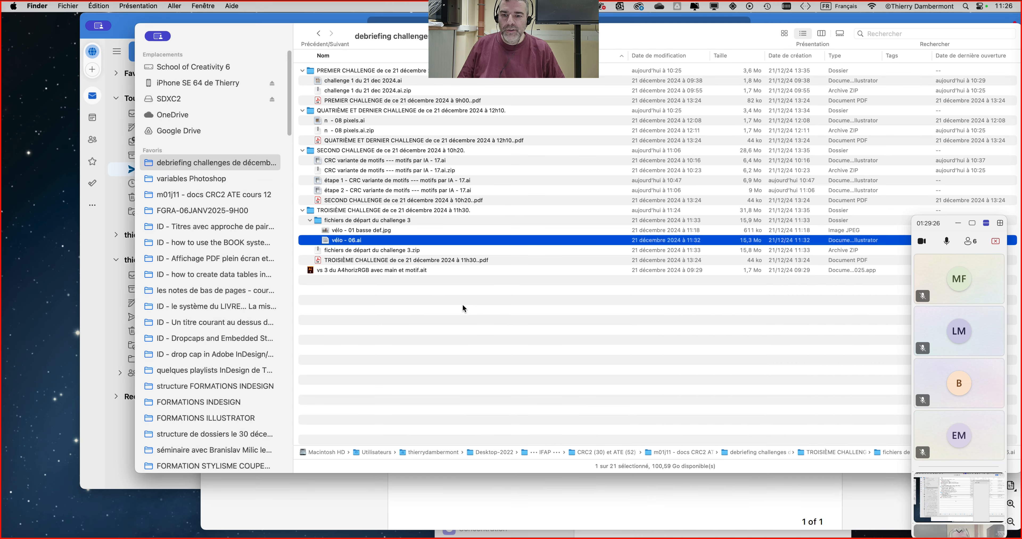
click(473, 306)
- Open vélo - 01 basse def.jpg from the third challenge's starting files in Photoshop
click(372, 232)
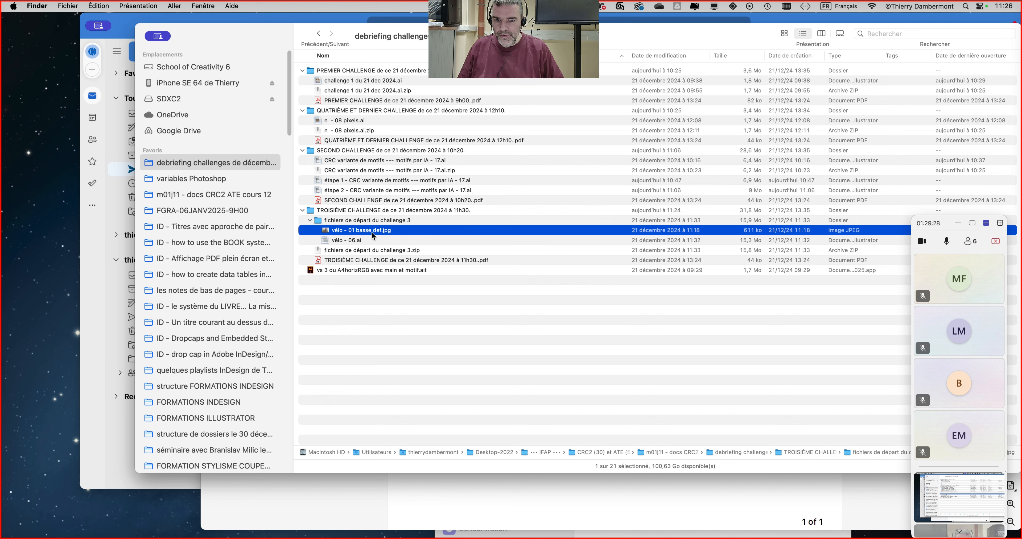
drag(373, 233, 18, 266)
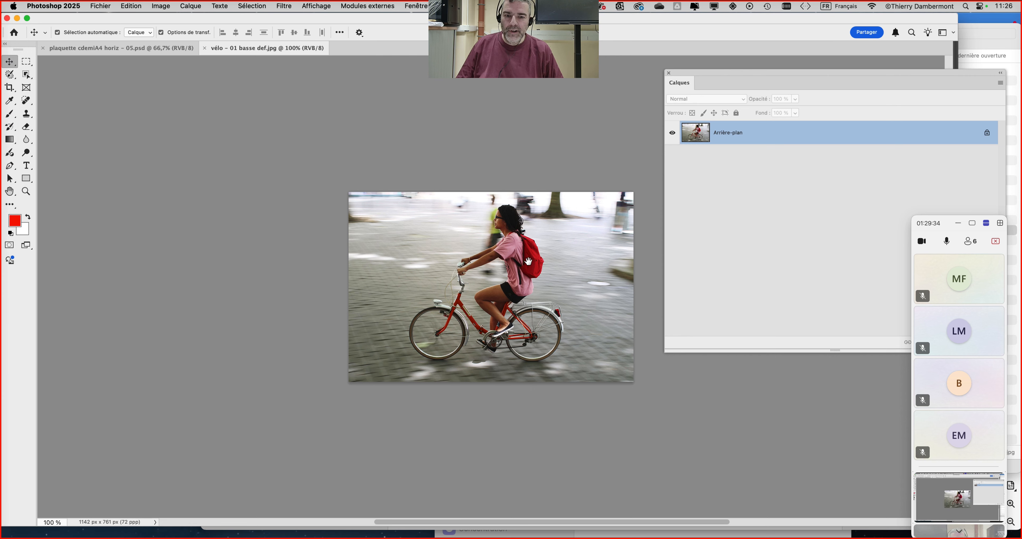
- Select the cyclist together with her red backpack and bicycle using the Object Selection tool
scroll(359, 231, right, 8)
scroll(359, 231, up, 1)
scroll(359, 231, up, 5)
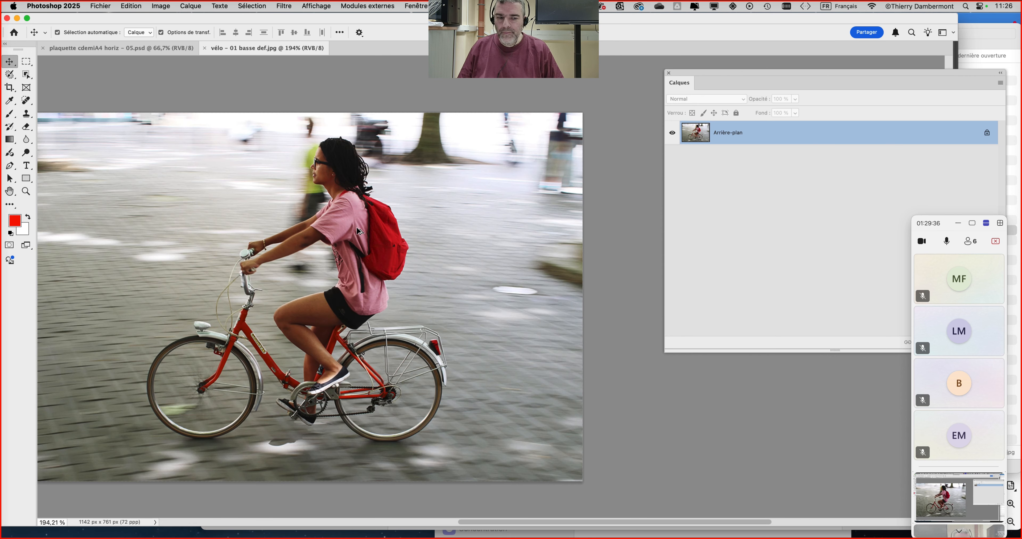
drag(359, 230, 399, 206)
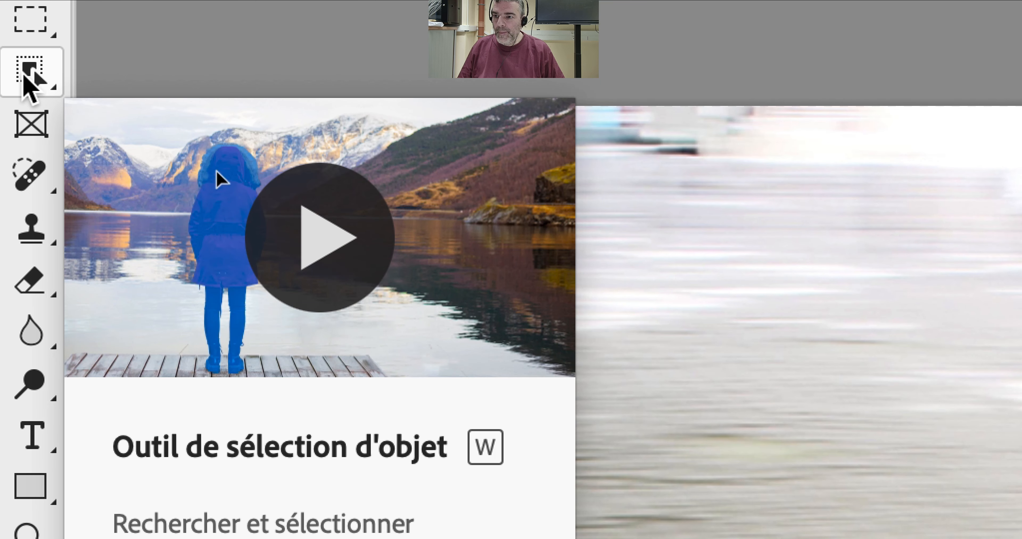
click(24, 75)
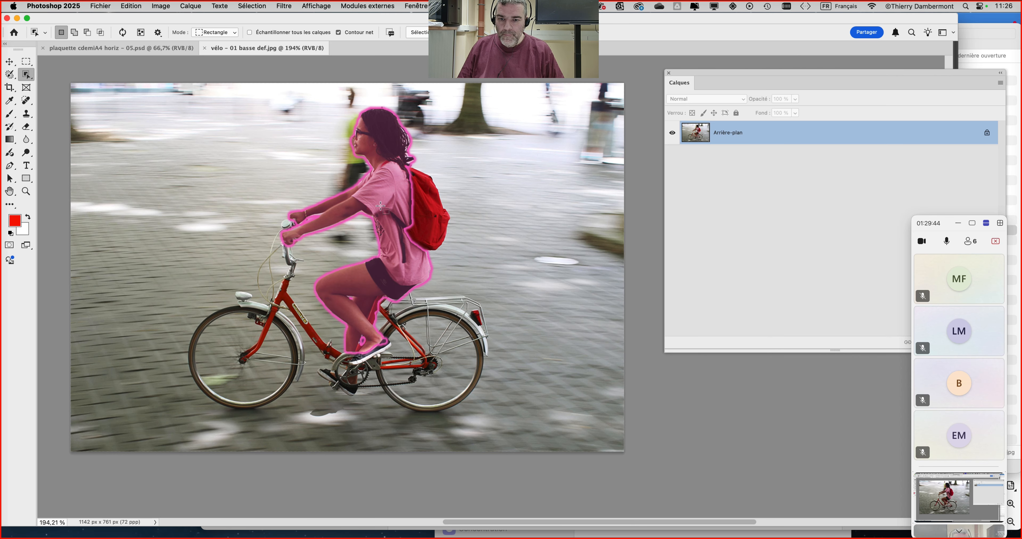
click(404, 199)
shift+click(430, 217)
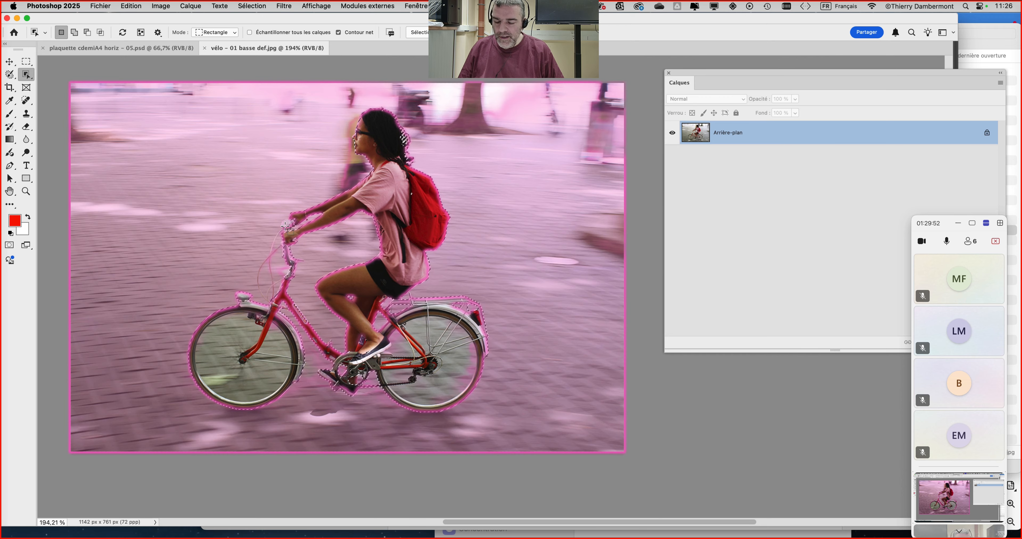
- Detach the toolbar as a floating window and show the cyclist selection in Quick Mask mode
scroll(287, 217, up, 4)
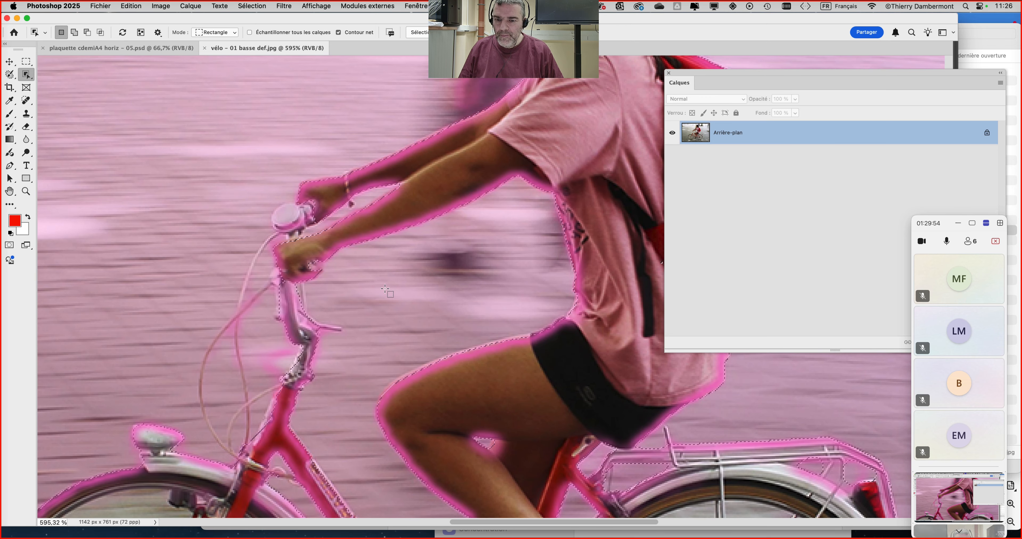
click(10, 61)
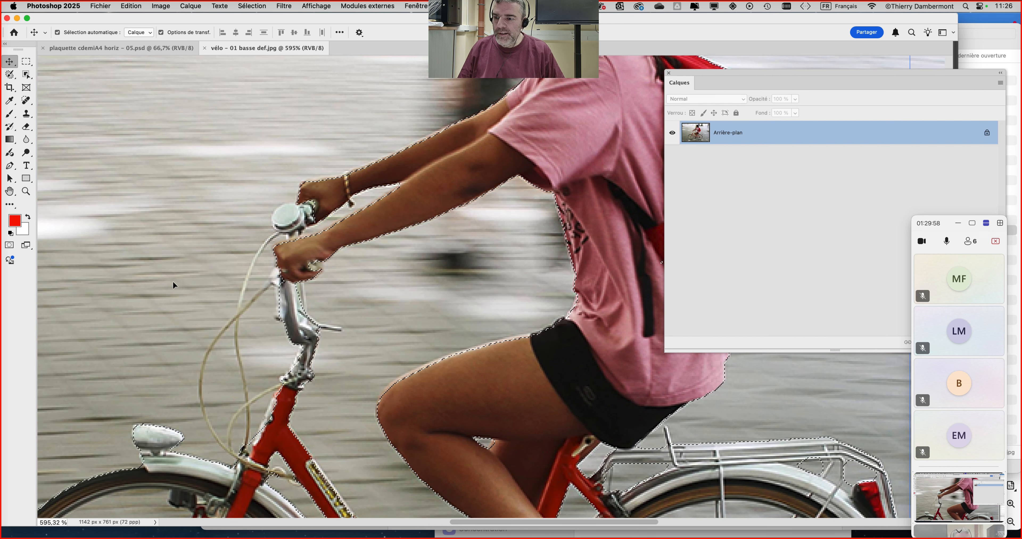
drag(27, 46, 39, 51)
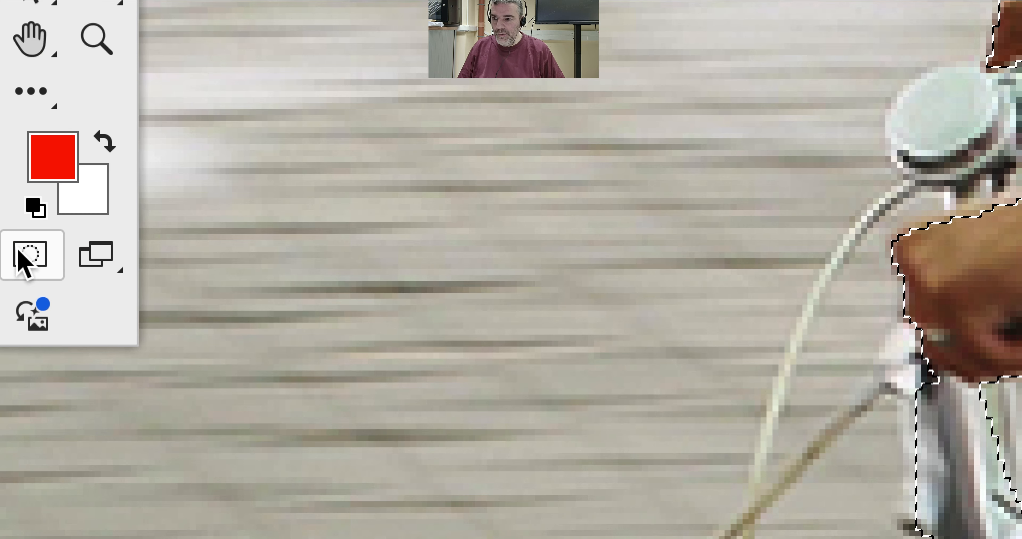
click(20, 252)
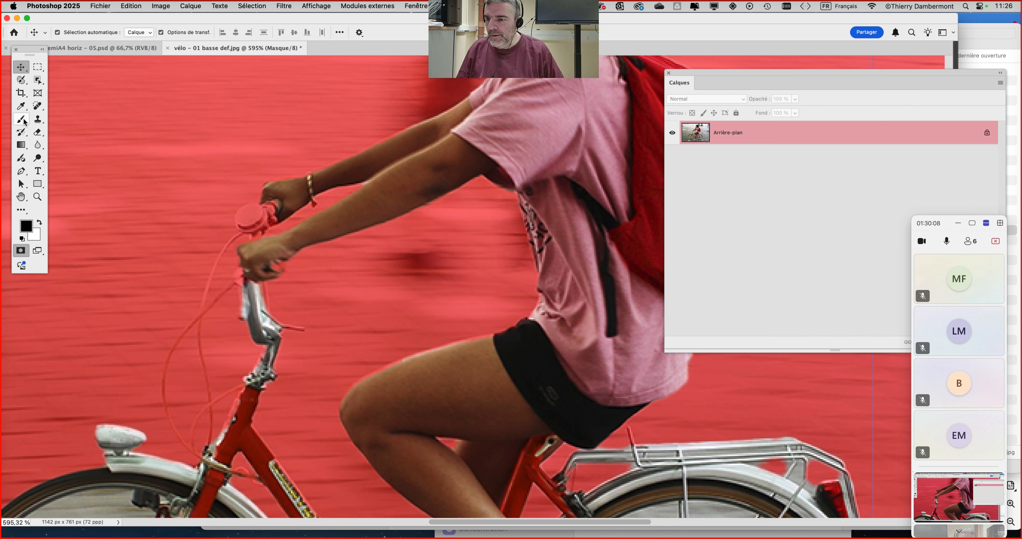
- Paint white on the quick mask over the round handlebar bell and its mount with a small brush to add them
click(25, 121)
ctrl+alt+click(222, 211)
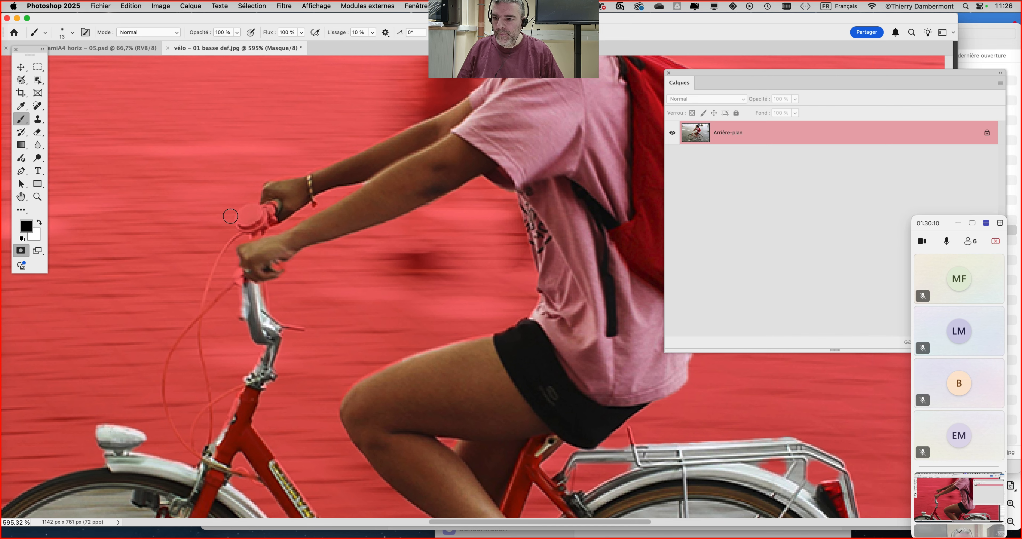
scroll(258, 228, up, 5)
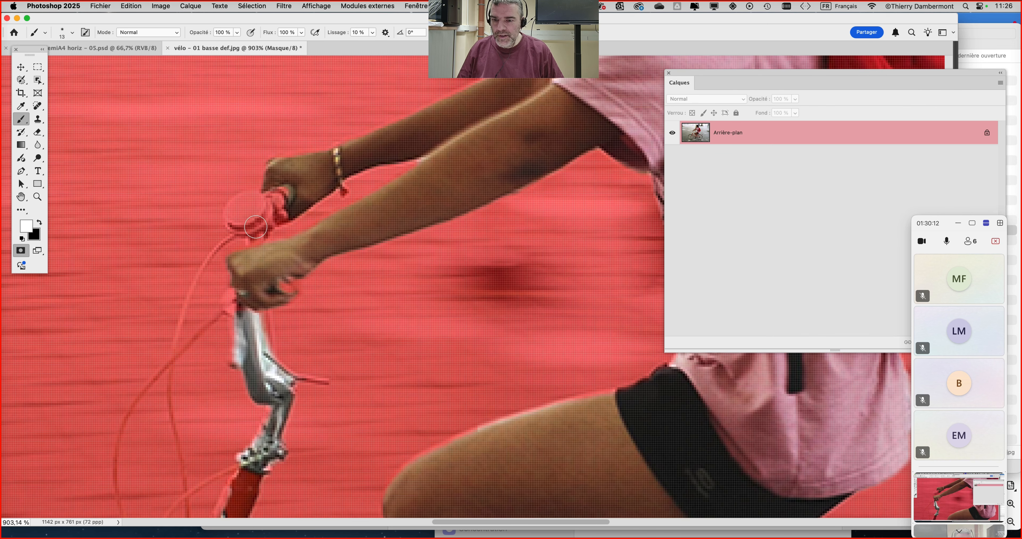
drag(254, 227, 248, 227)
drag(243, 225, 252, 198)
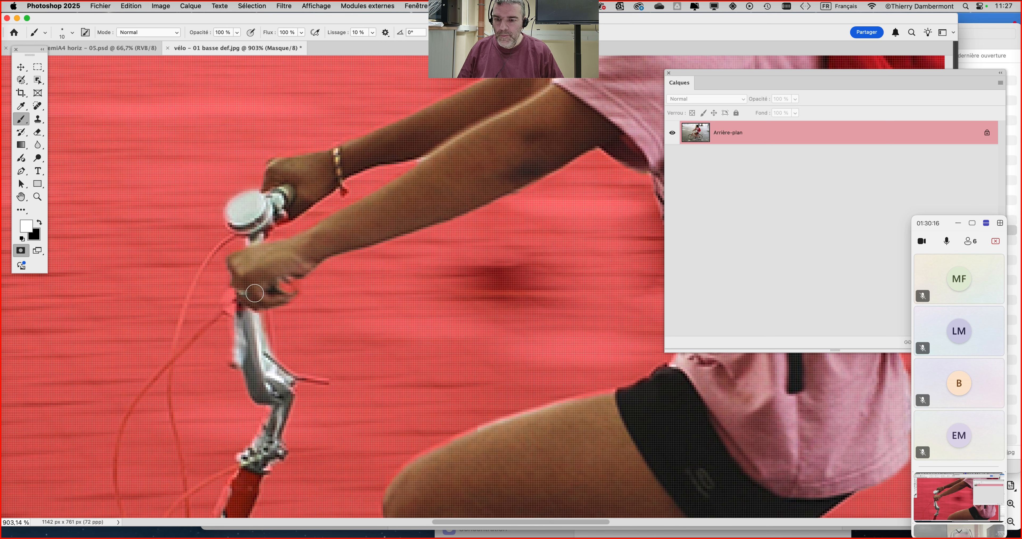
- Check the mask around the handlebar and bicycle, and exit Quick Mask mode to turn it back into a selection
scroll(284, 292, down, 8)
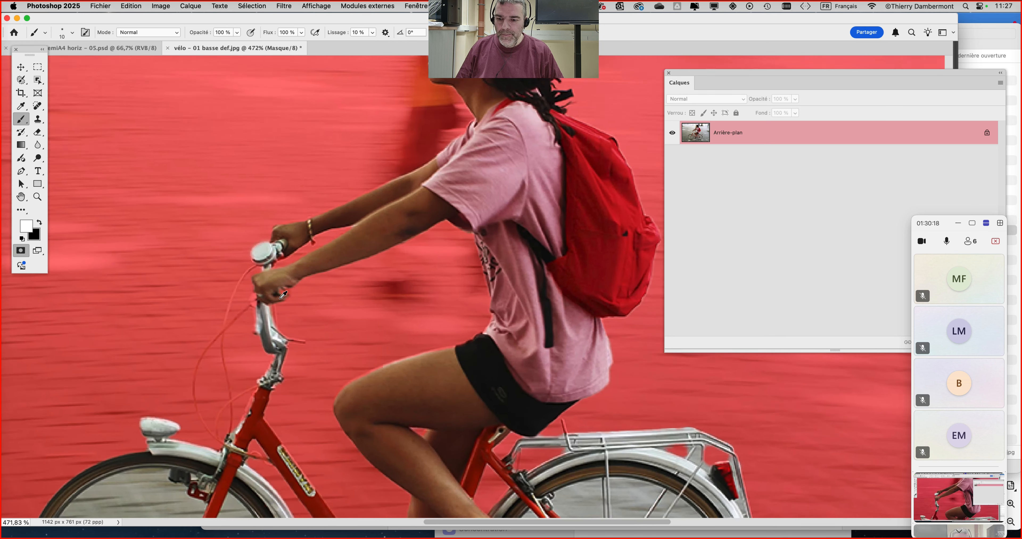
scroll(276, 277, up, 10)
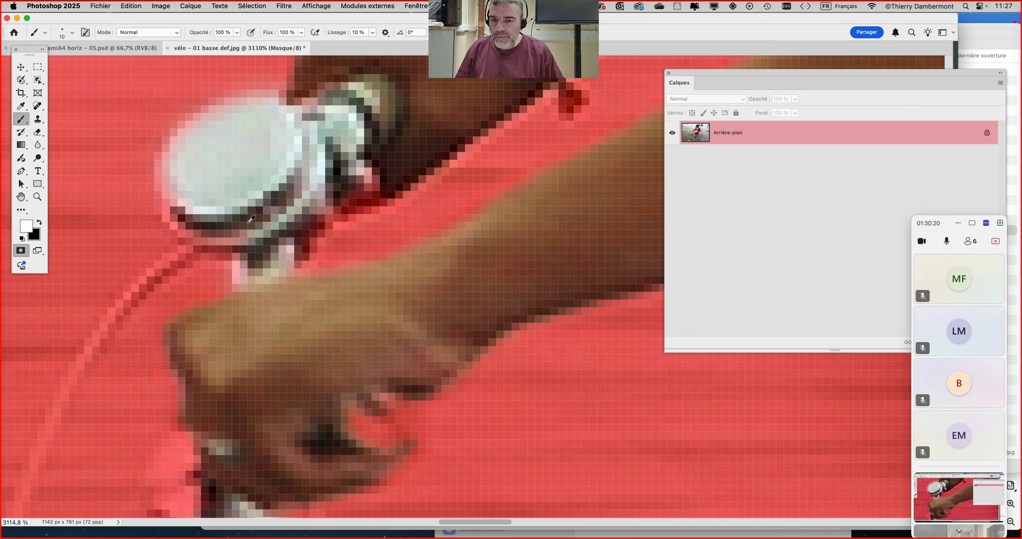
scroll(251, 219, down, 8)
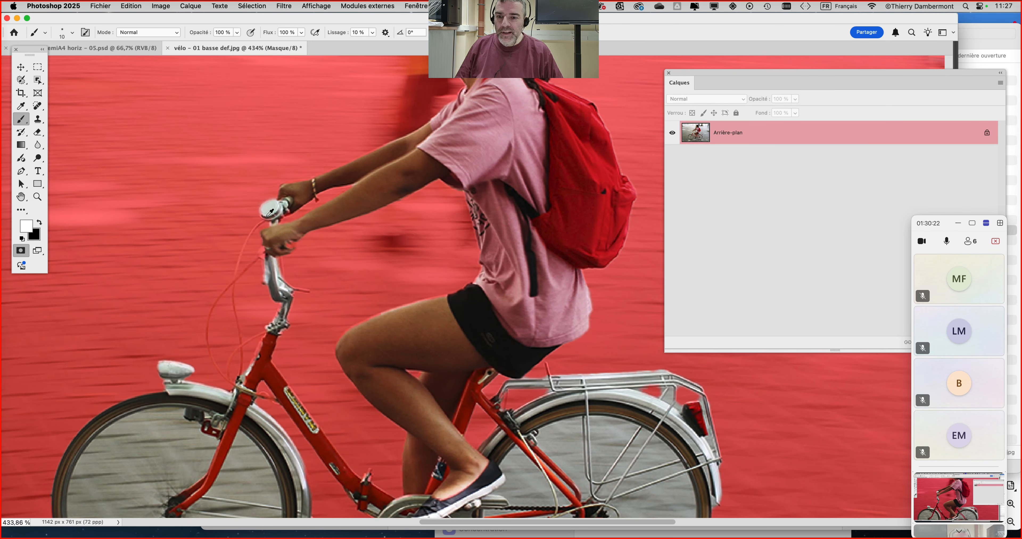
scroll(270, 212, up, 2)
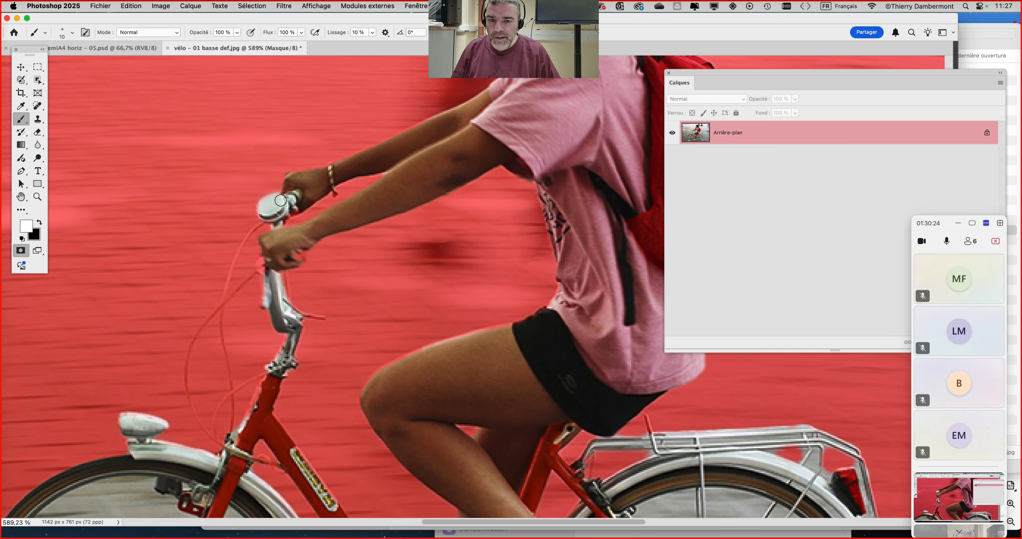
scroll(333, 229, down, 5)
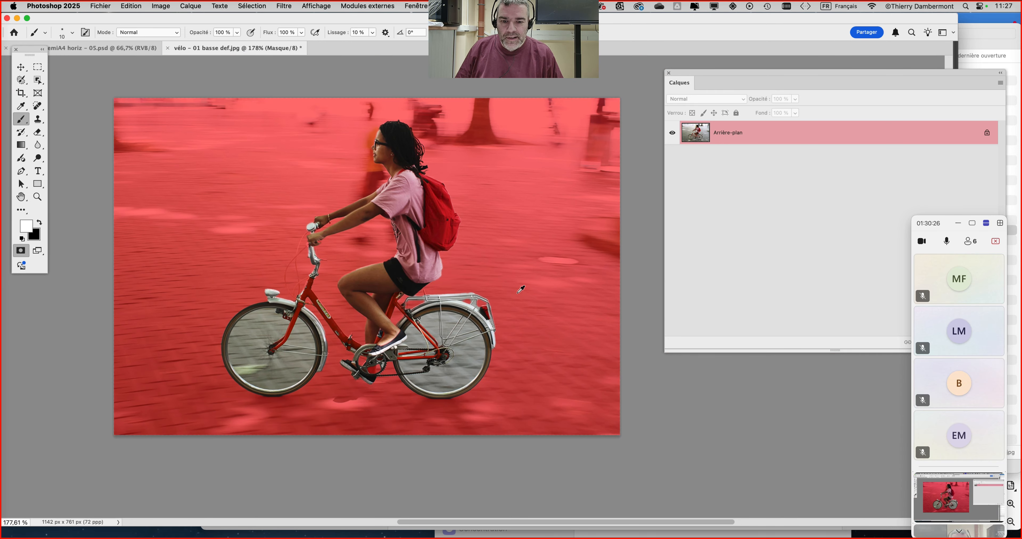
scroll(512, 308, up, 1)
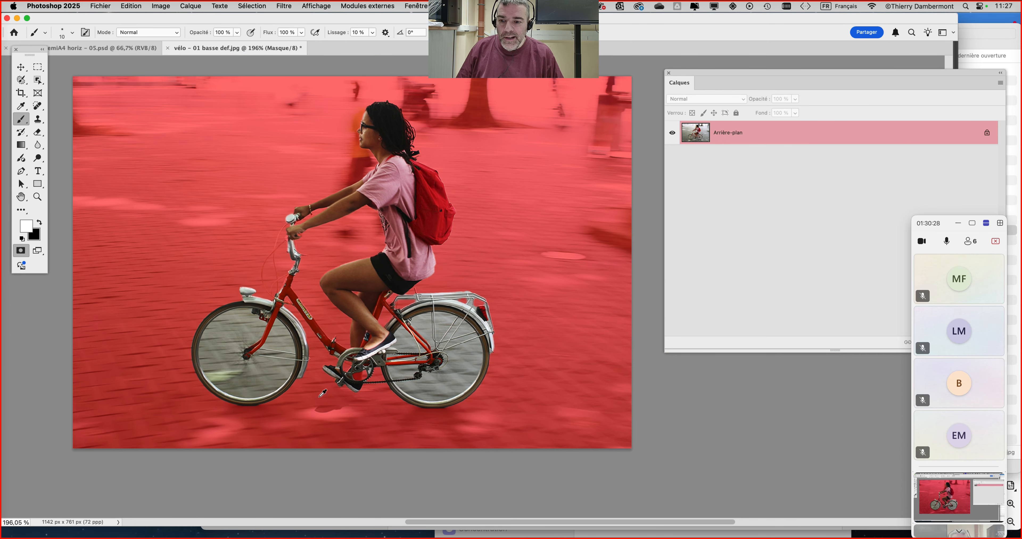
scroll(474, 376, up, 2)
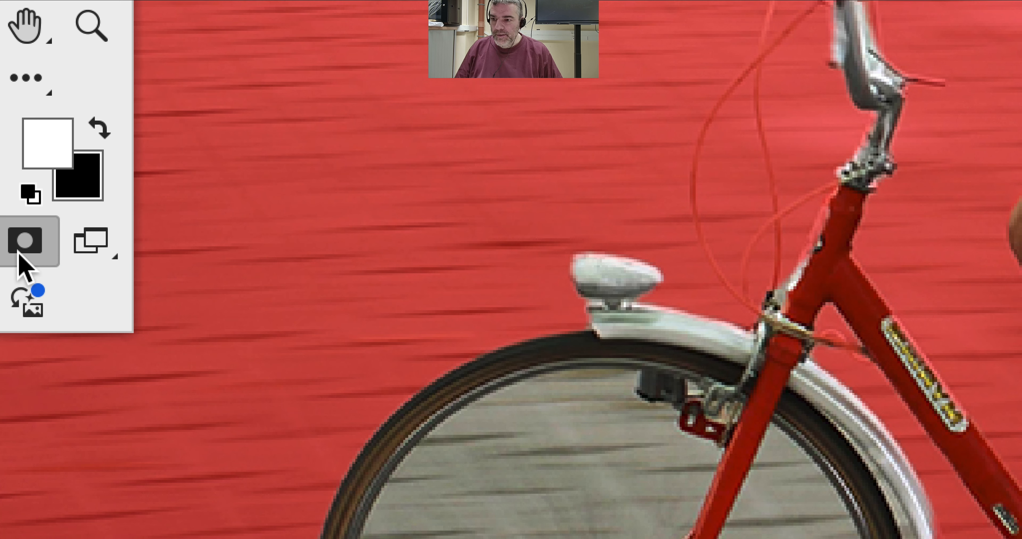
click(20, 255)
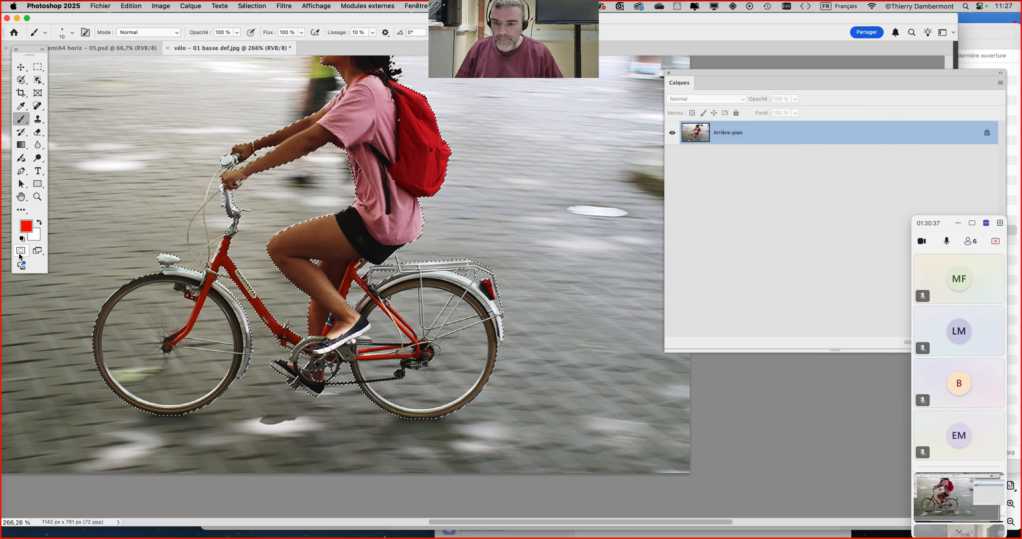
- Hide the layer list and show the paths list (Tracés), moved beside the cyclist and shortened
scroll(188, 344, up, 2)
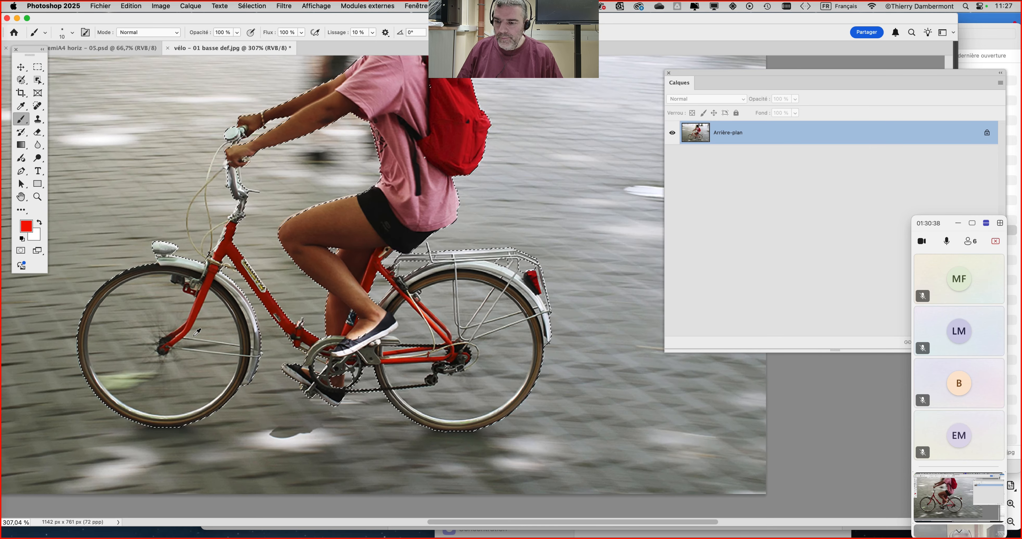
mouse_move(149, 306)
mouse_down()
mouse_move(245, 219)
mouse_move(179, 230)
mouse_up()
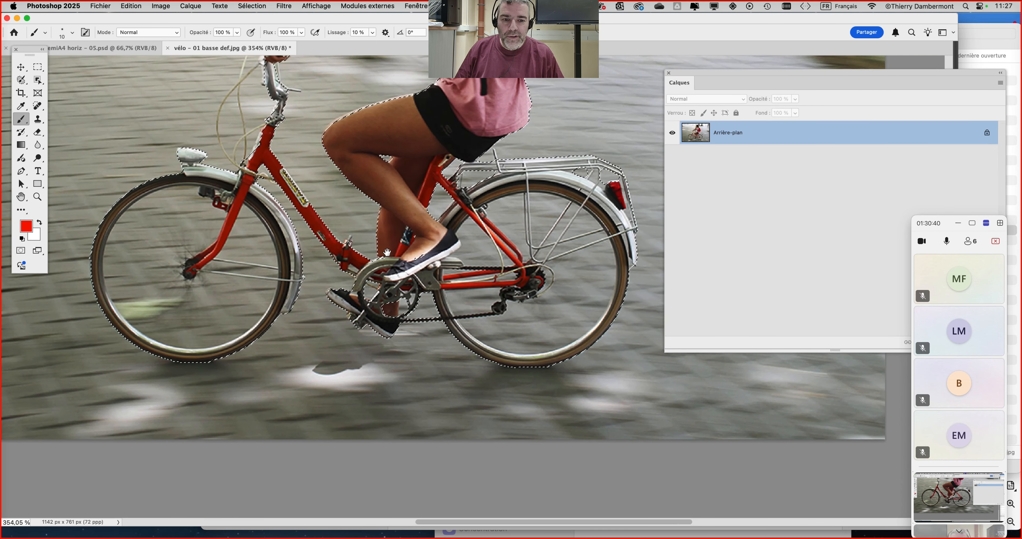
scroll(421, 305, down, 4)
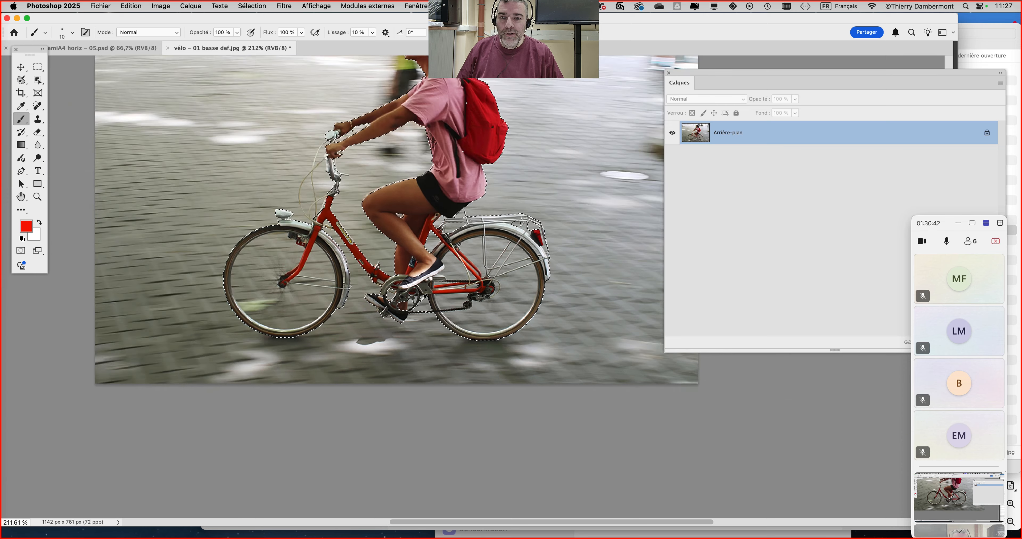
drag(371, 242, 258, 286)
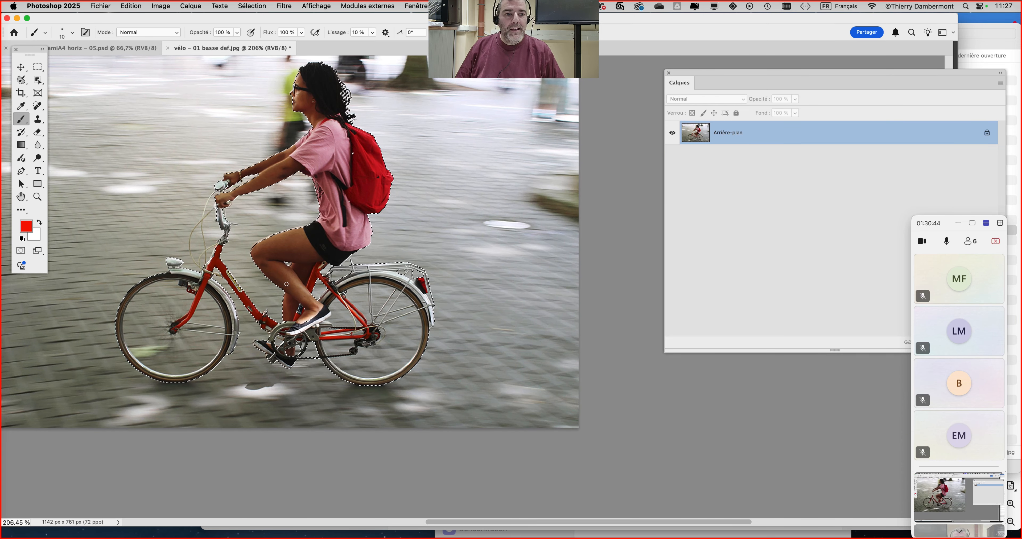
click(669, 73)
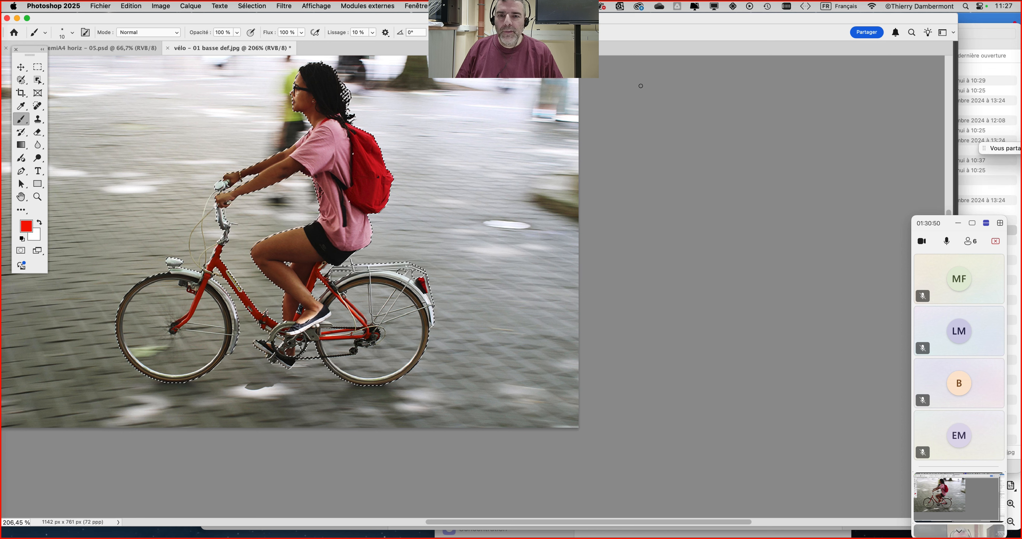
click(422, 5)
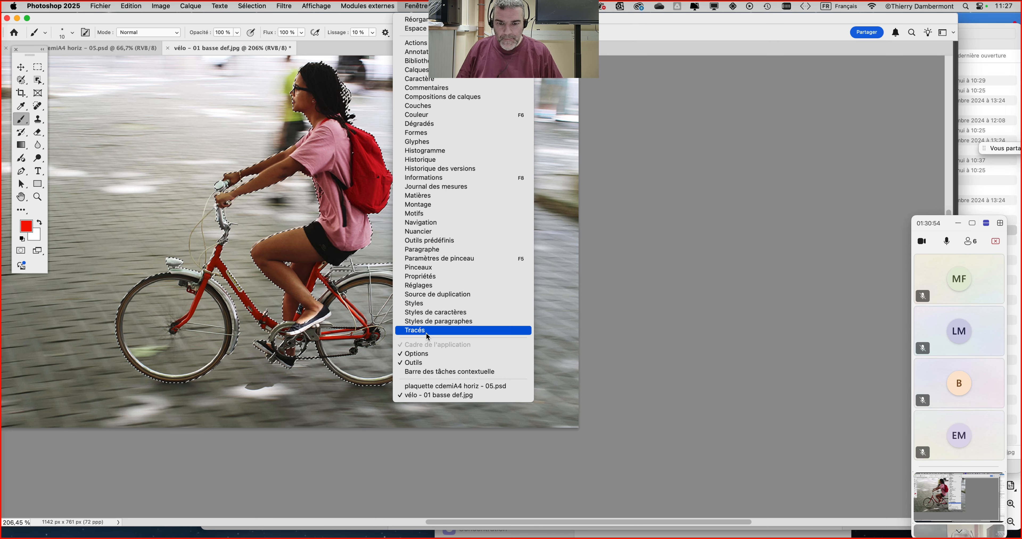
click(426, 330)
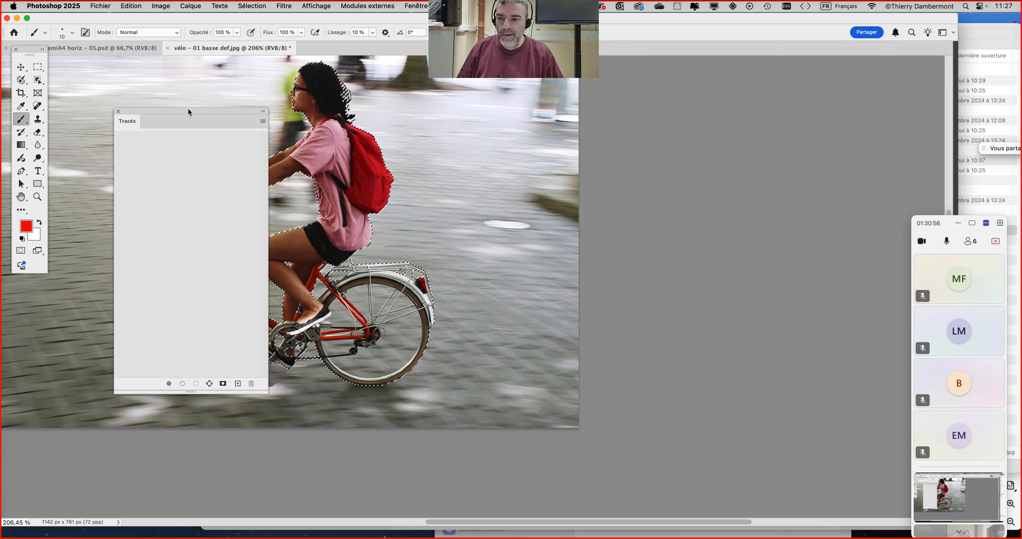
drag(190, 112, 596, 89)
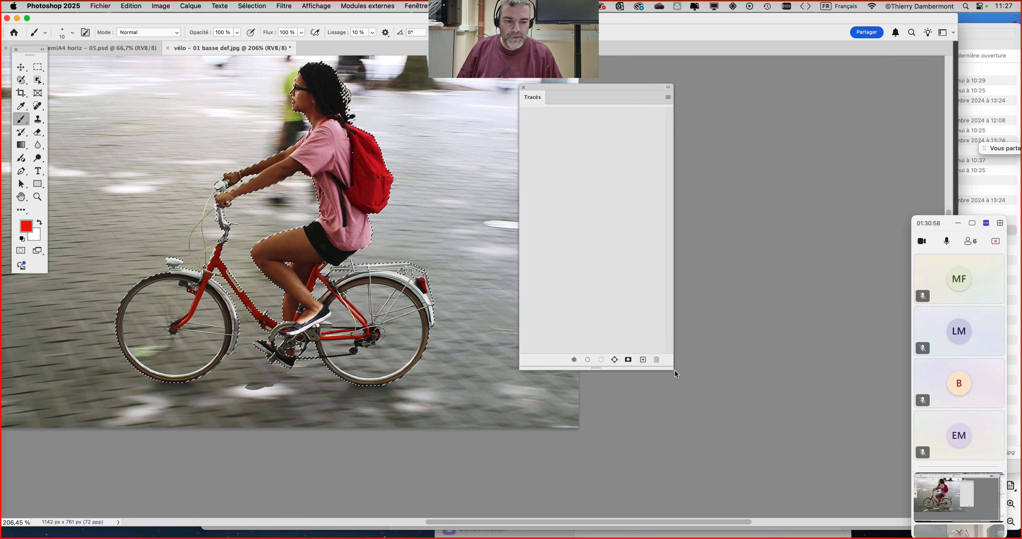
drag(676, 375, 663, 237)
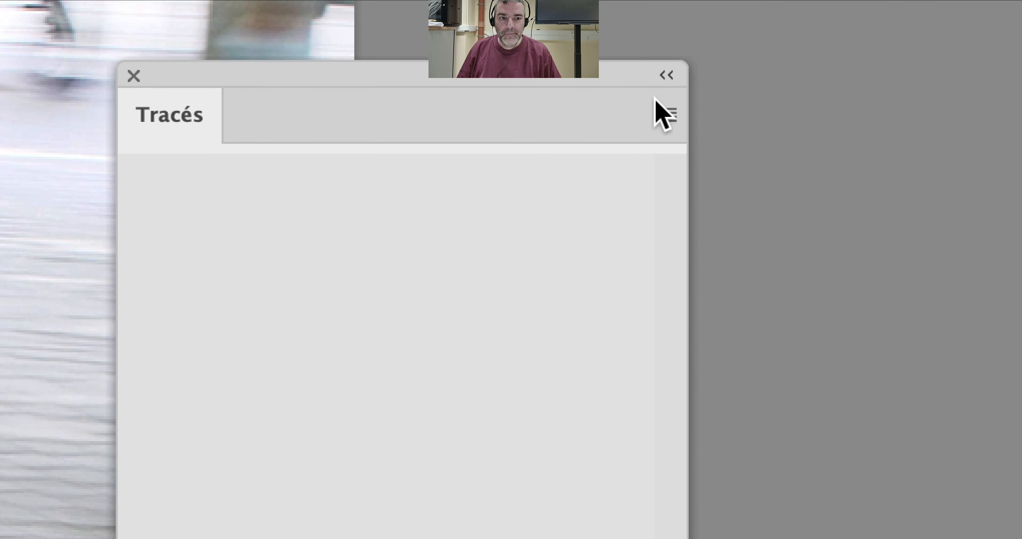
- Convert the cyclist selection into a work path with a tolerance of 2.0 pixels
click(657, 98)
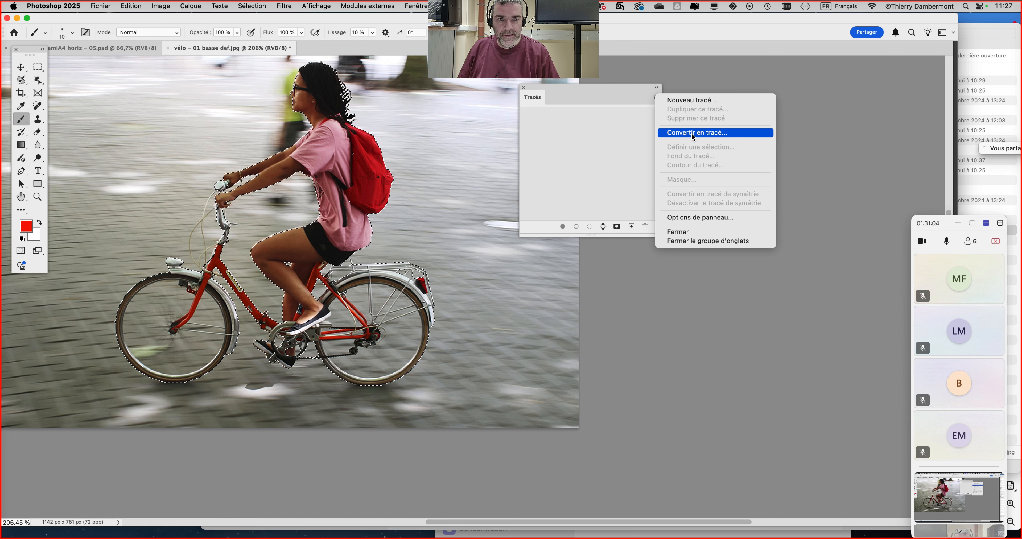
click(692, 134)
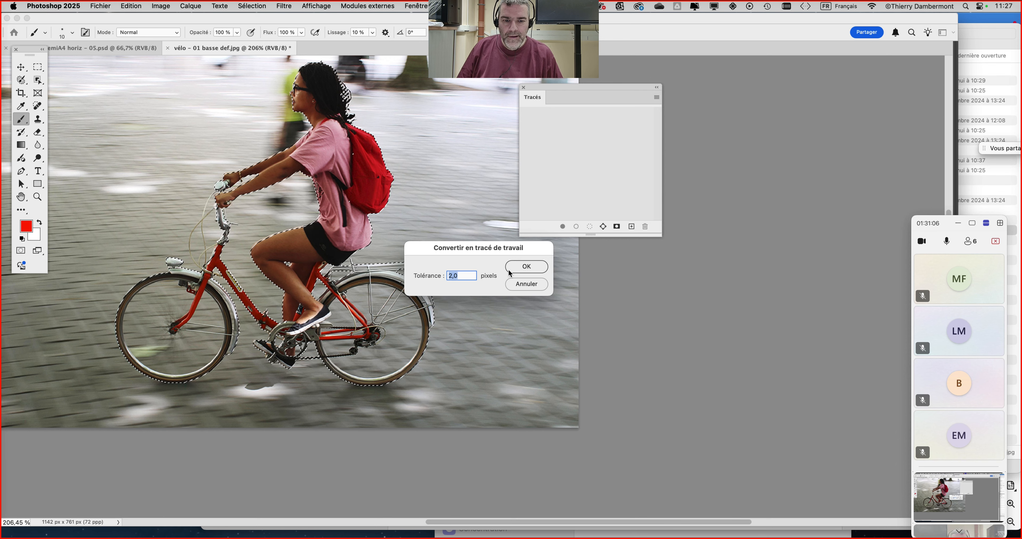
click(523, 263)
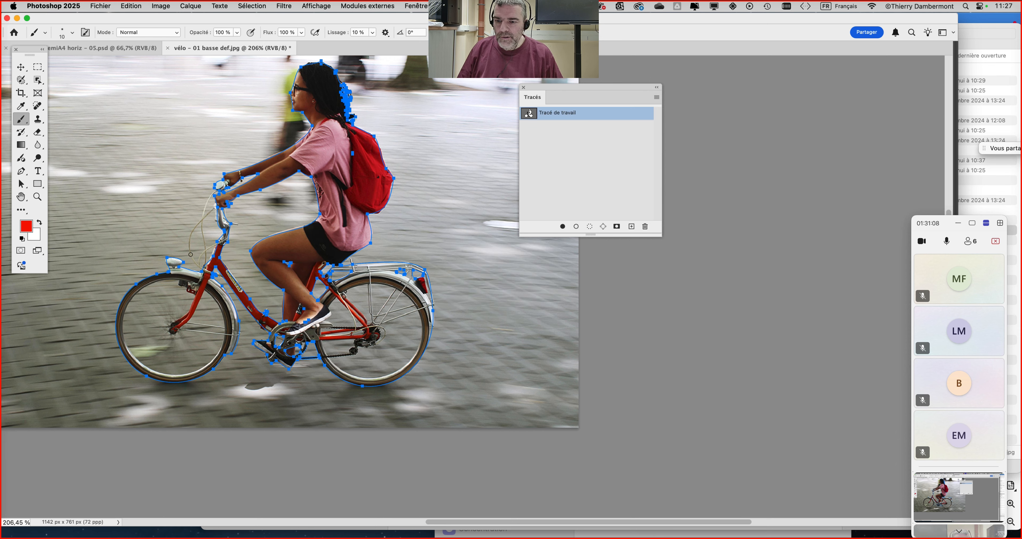
- Examine how closely the work path follows the handlebar, rear wheel, legs, head and backpack, moving the paths list out of the way
scroll(208, 203, up, 8)
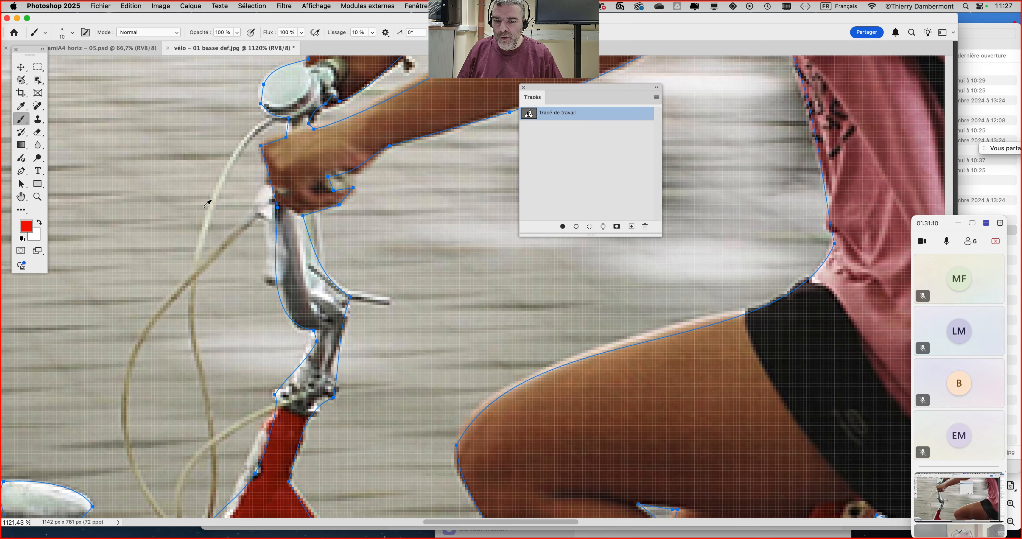
scroll(208, 203, down, 5)
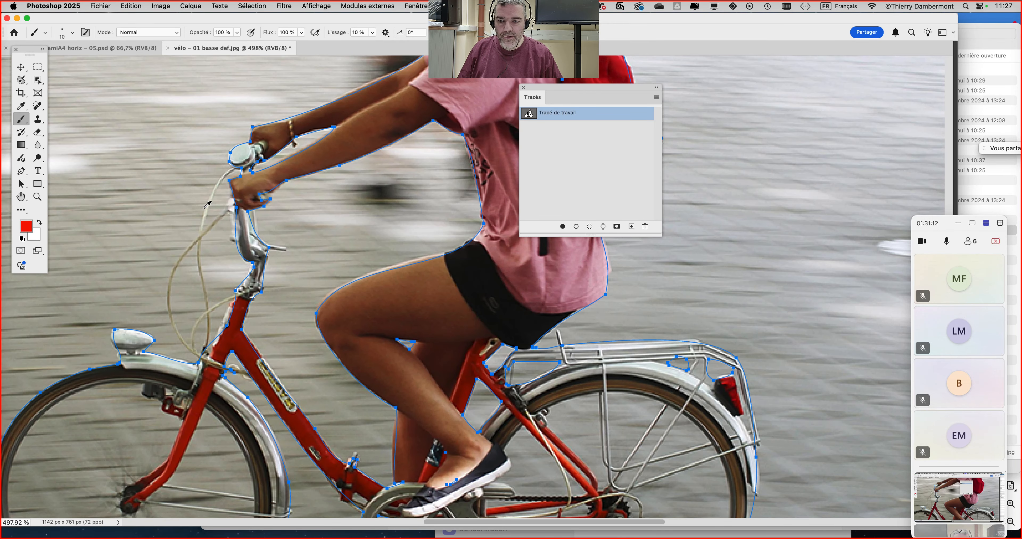
scroll(207, 204, down, 5)
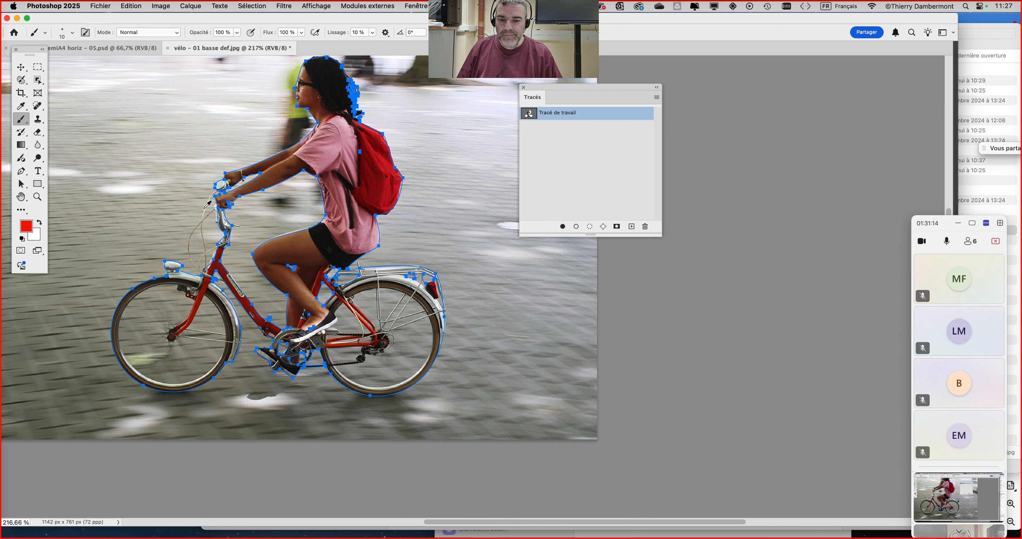
scroll(208, 203, down, 2)
scroll(354, 326, up, 6)
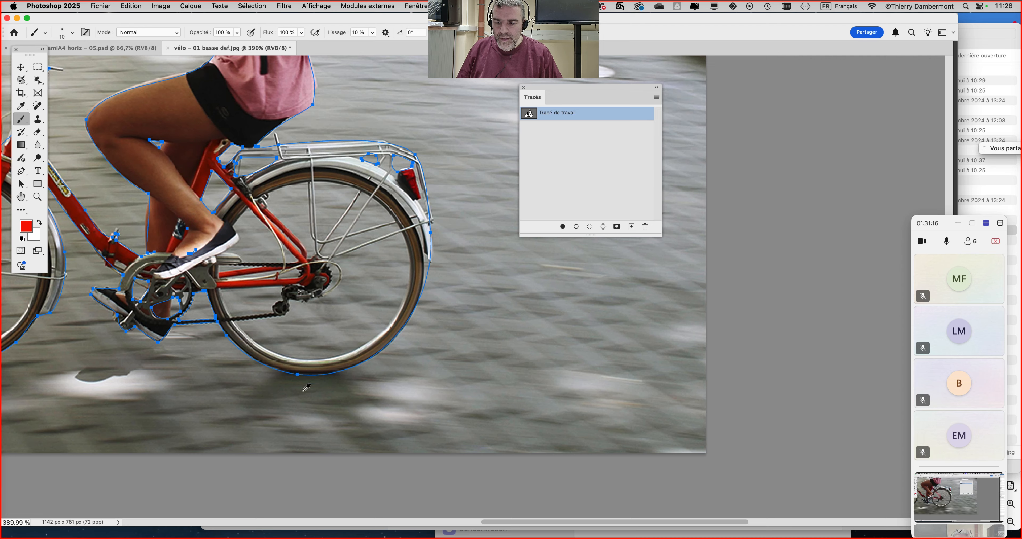
drag(428, 195, 607, 269)
drag(574, 88, 764, 95)
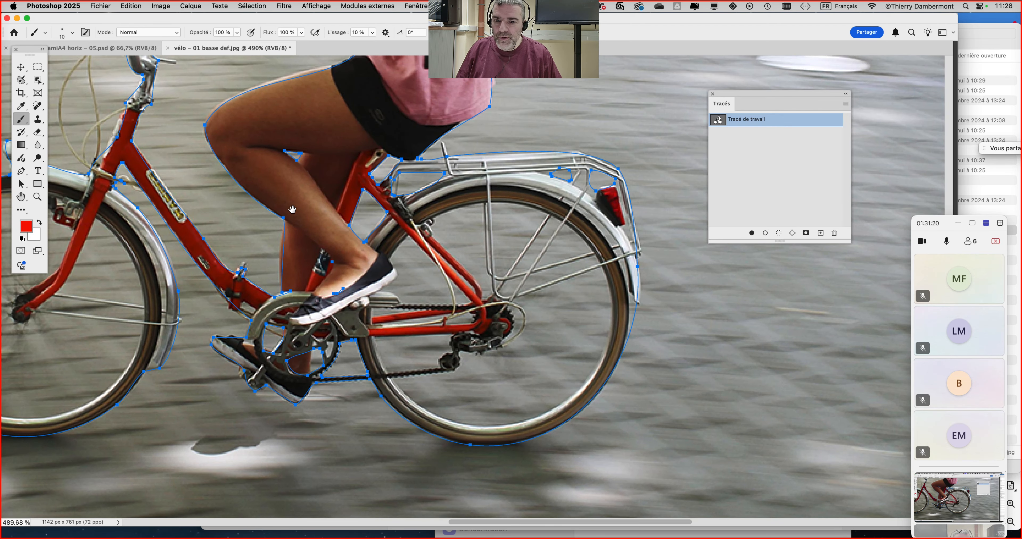
drag(293, 210, 521, 190)
drag(547, 66, 368, 393)
drag(426, 265, 437, 345)
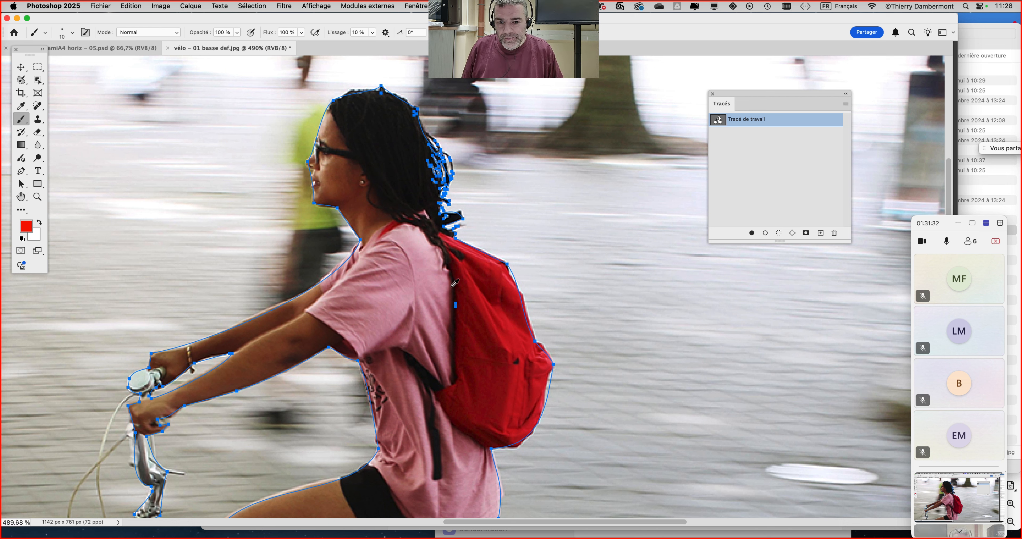
- Undo the path conversion and convert the cyclist selection into a work path again with a tolerance of 1 pixel
click(131, 5)
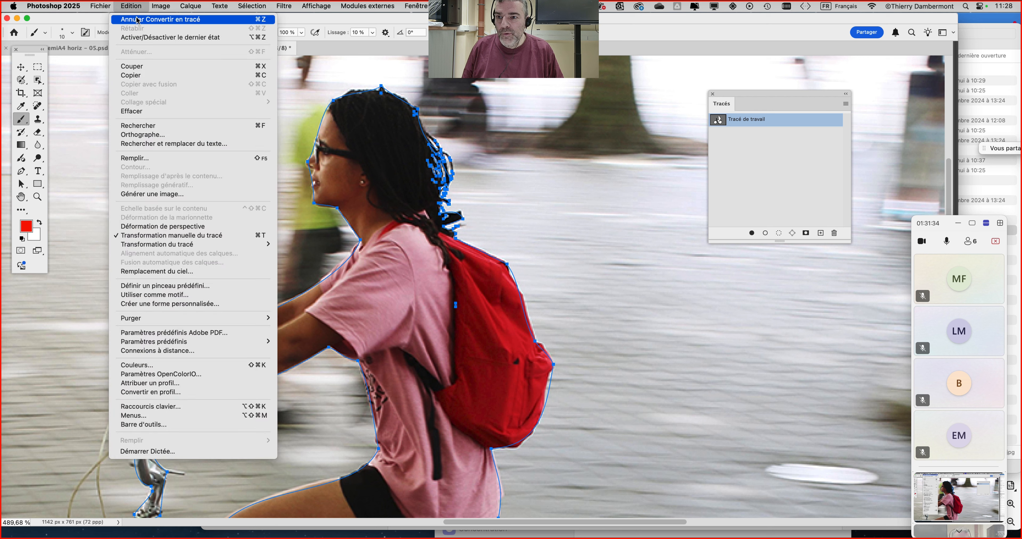
click(138, 20)
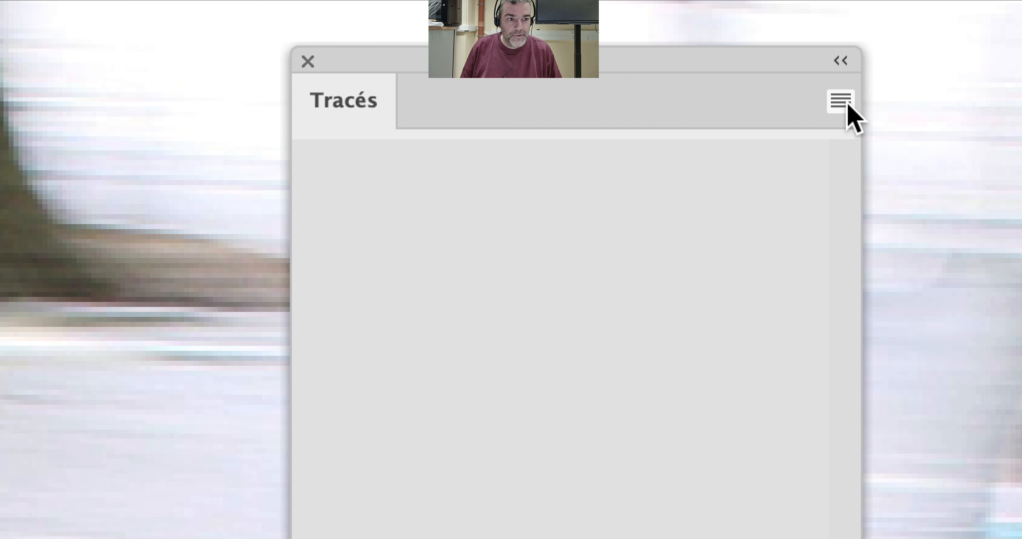
click(848, 104)
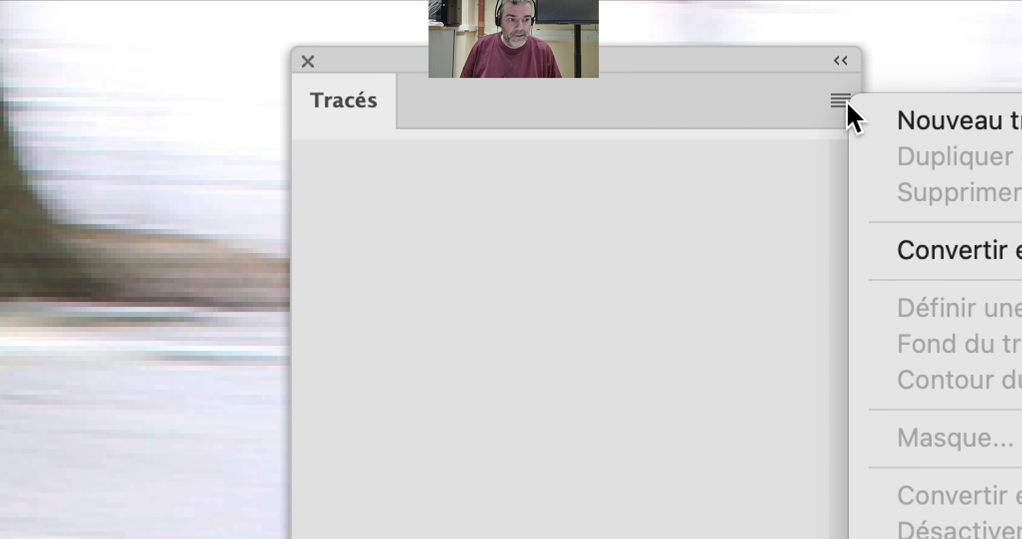
click(857, 253)
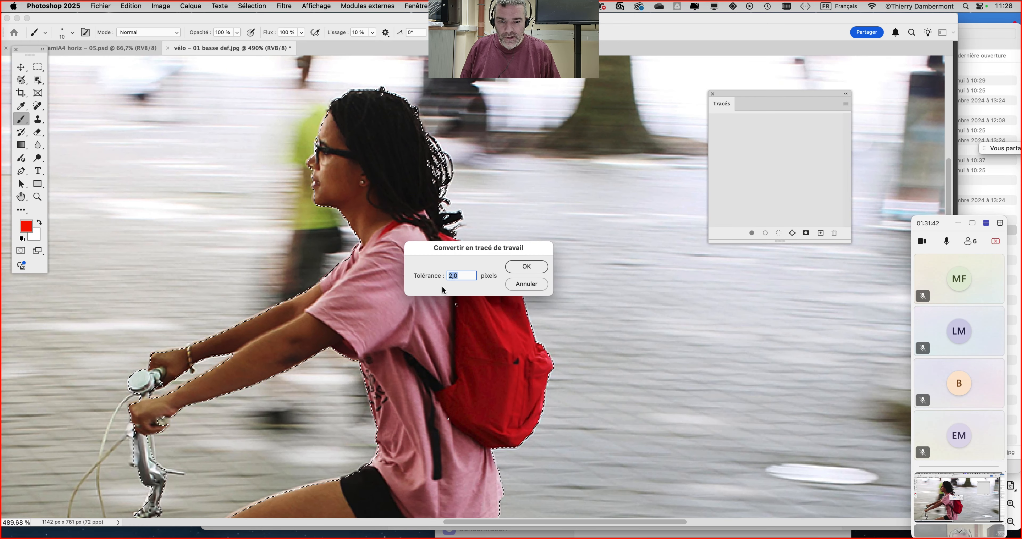
text(1)
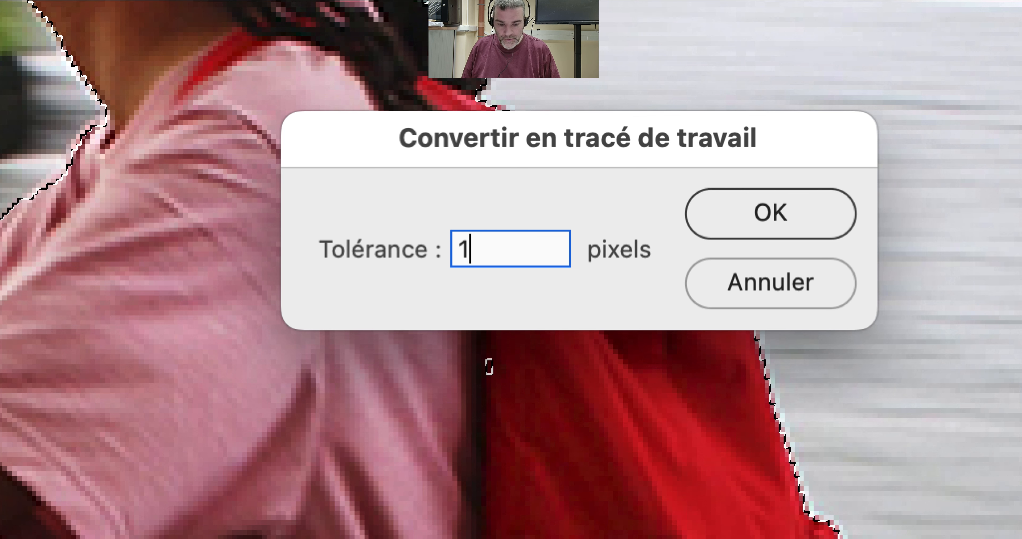
click(527, 267)
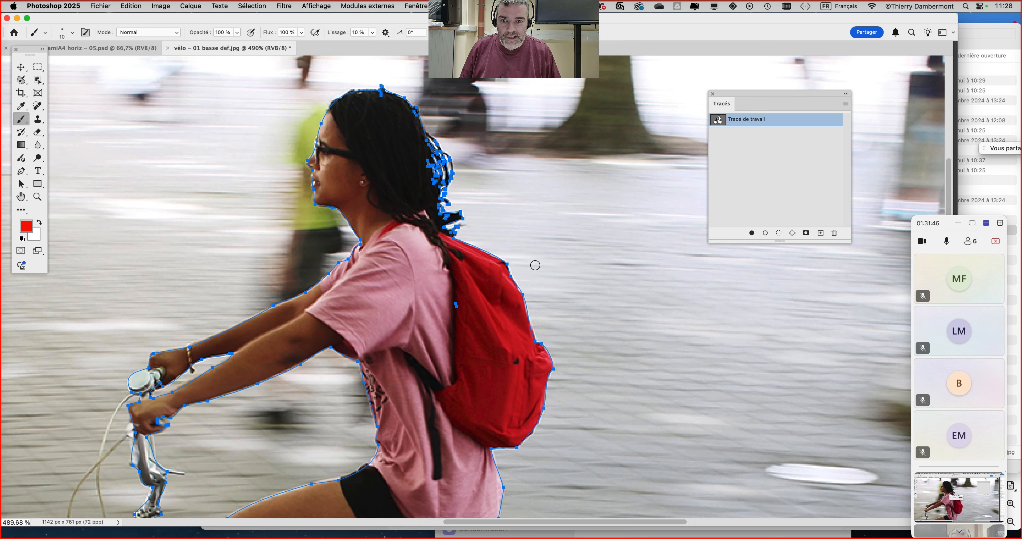
- Check the new path around the whole cyclist and place the paths list just beside the image
drag(483, 307, 509, 188)
drag(414, 208, 404, 308)
scroll(407, 304, down, 5)
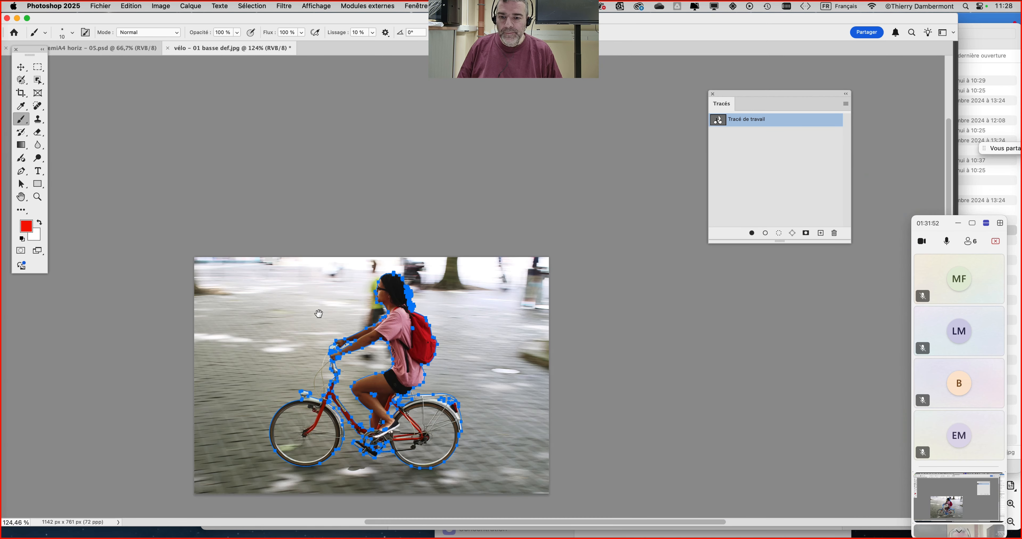
drag(317, 312, 335, 193)
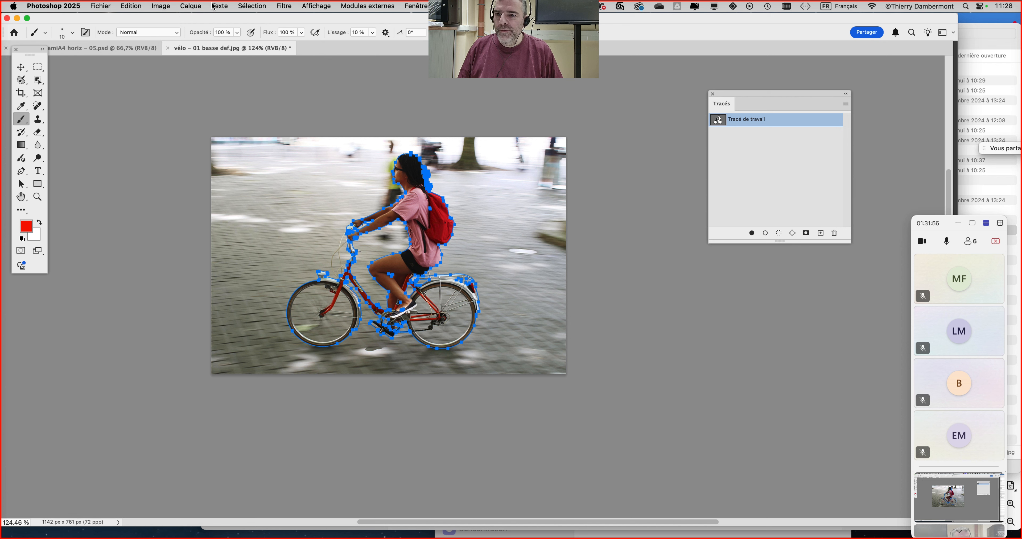
click(253, 6)
click(842, 96)
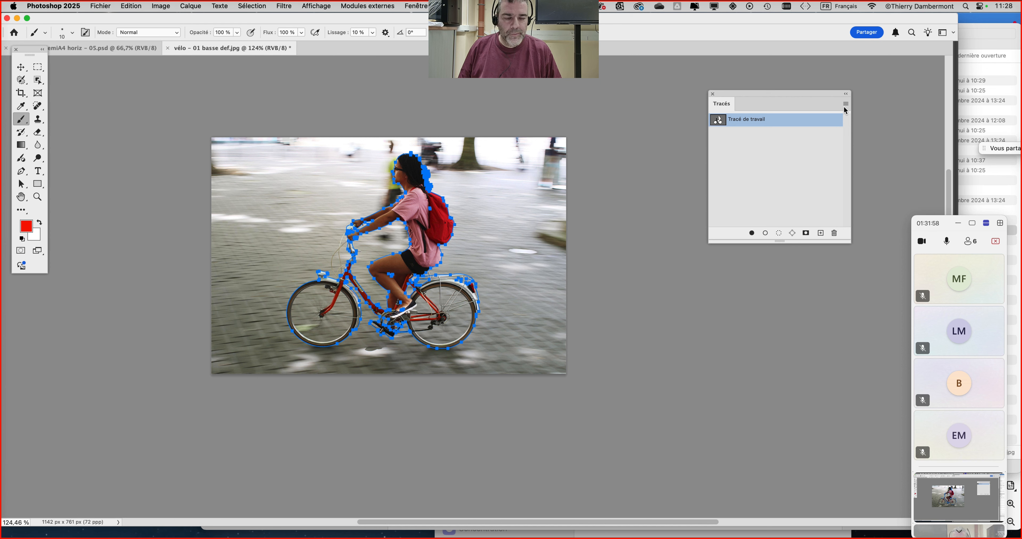
drag(795, 93, 695, 141)
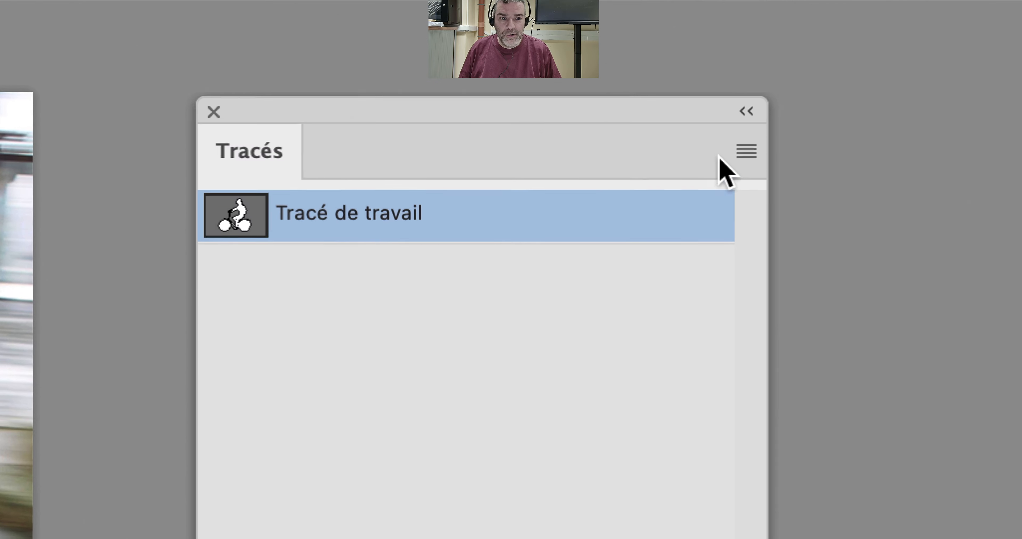
- Save the cyclist's work path under the name Tracé 1
click(725, 157)
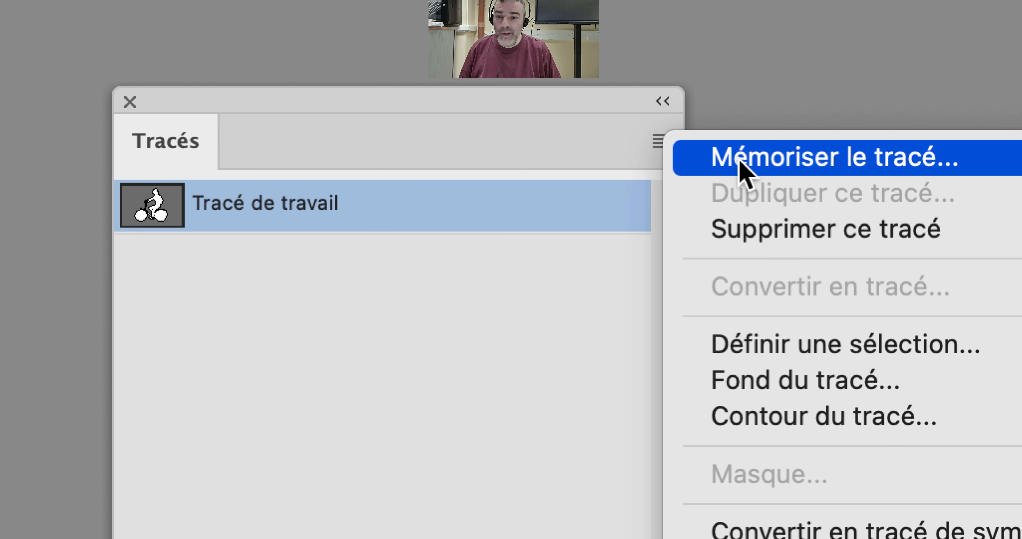
click(528, 221)
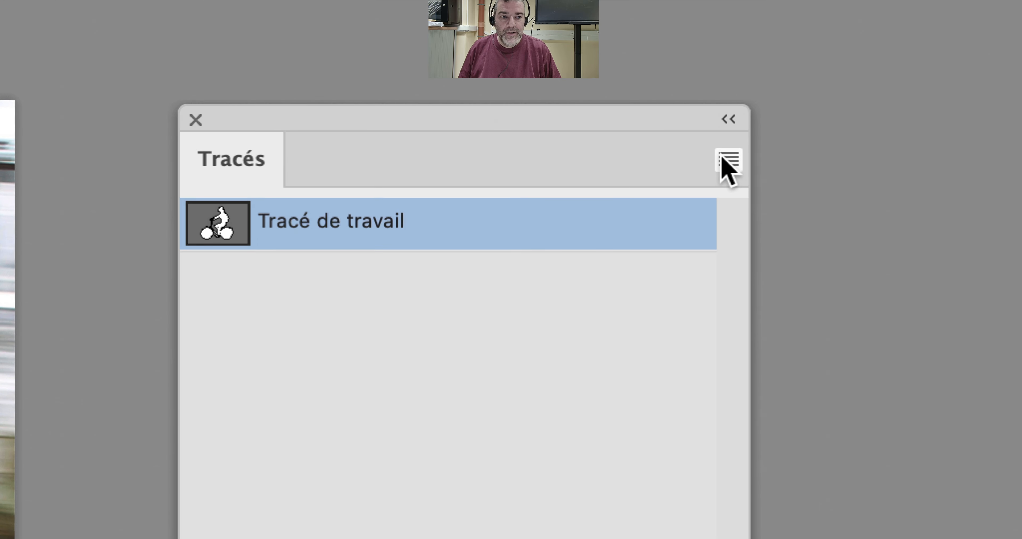
click(726, 164)
click(737, 169)
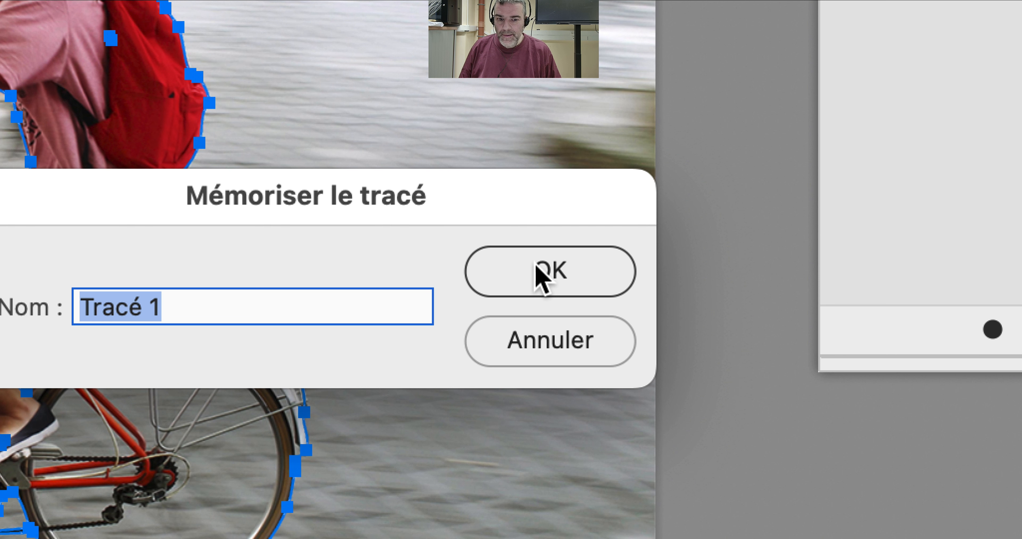
click(540, 273)
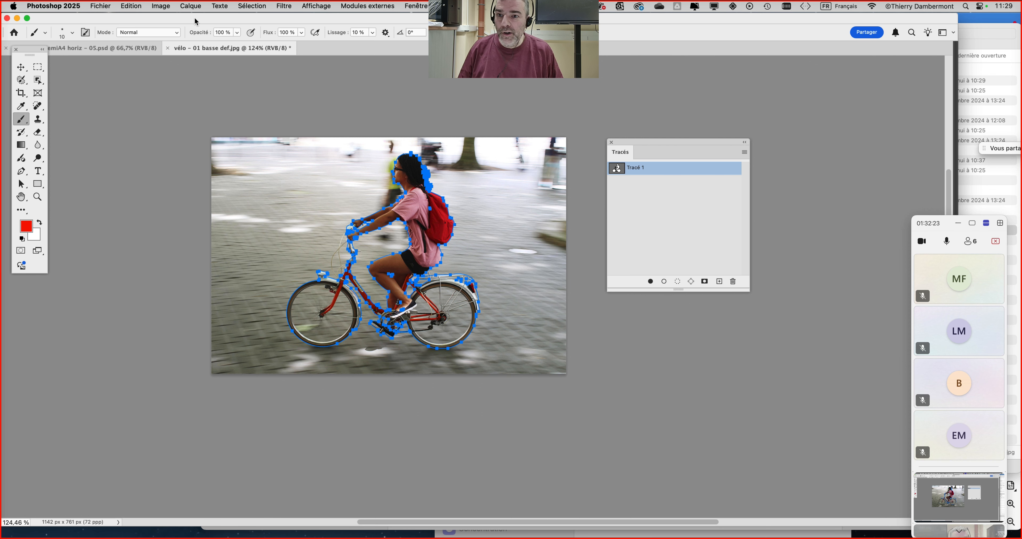
- Select the entire image and convert that selection into a work path with a tolerance of 1.0 pixel
click(252, 5)
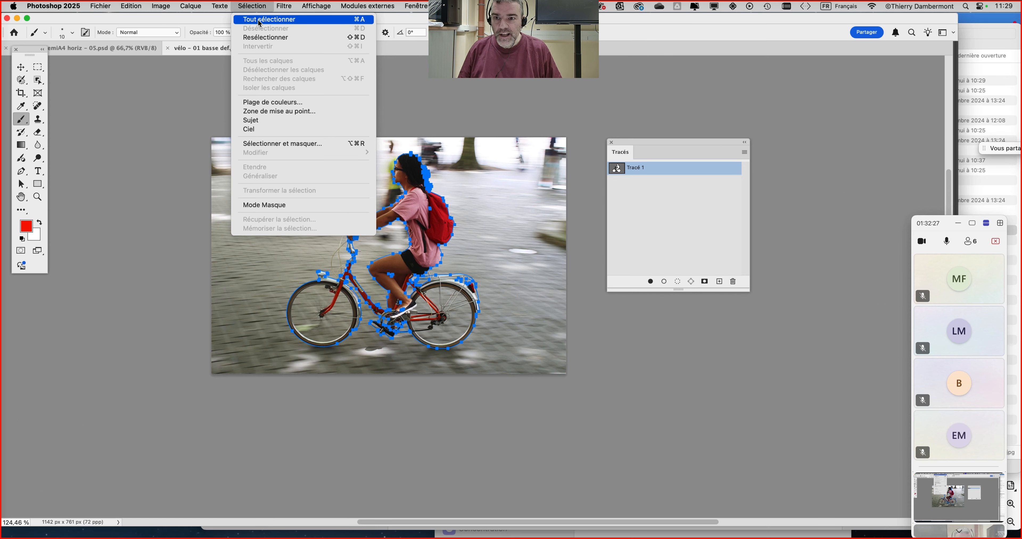
click(258, 17)
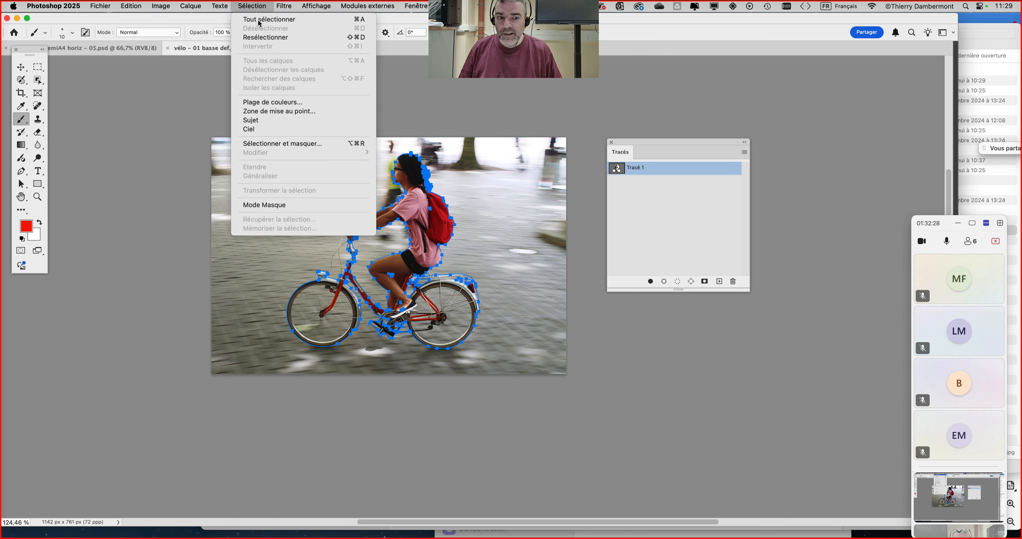
click(745, 152)
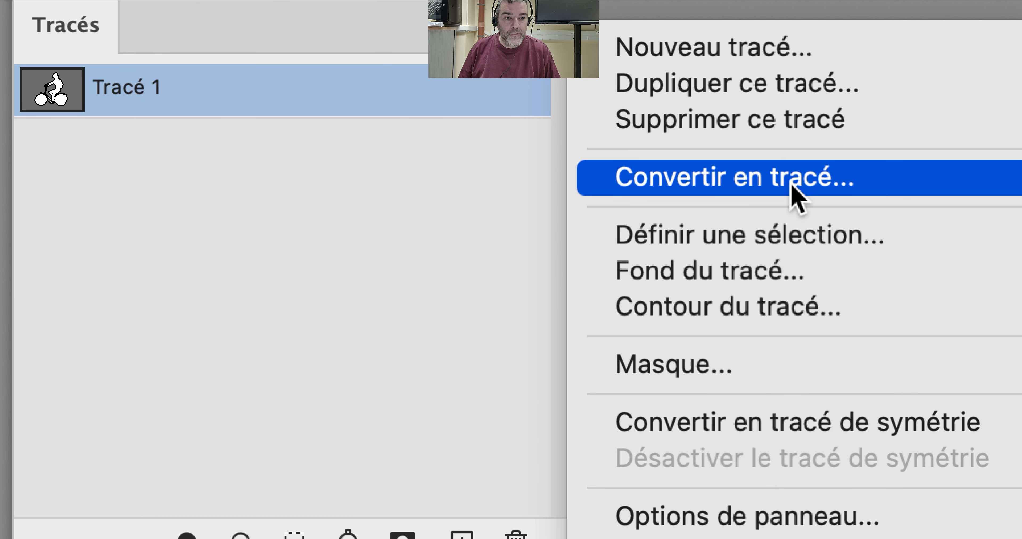
click(913, 304)
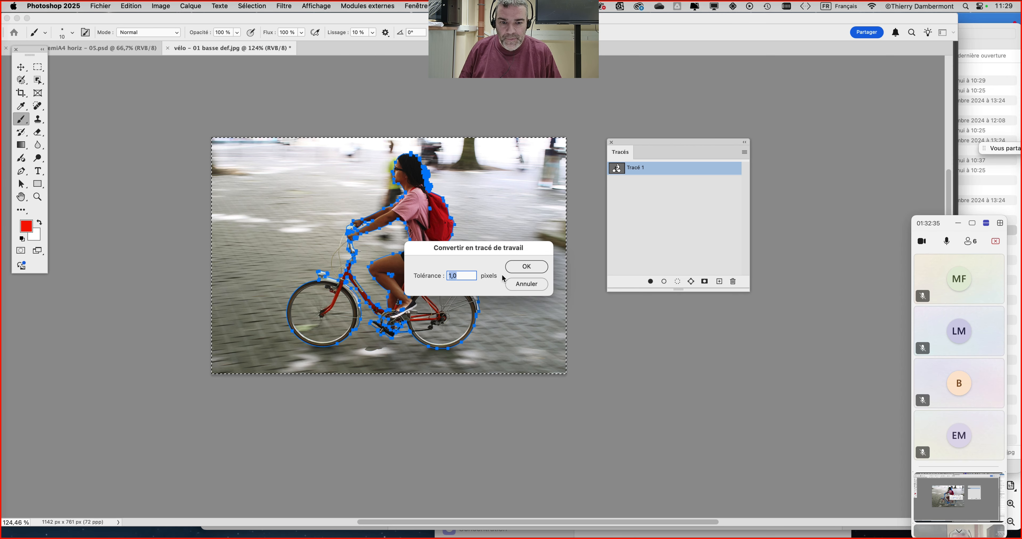
click(526, 265)
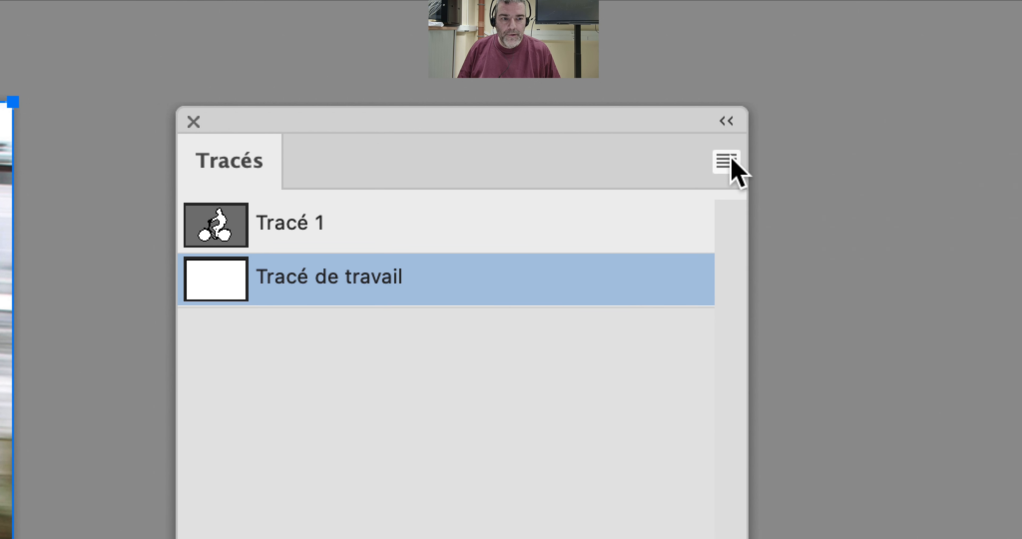
- Save the rectangular work path around the image under the name Tracé 2
click(959, 50)
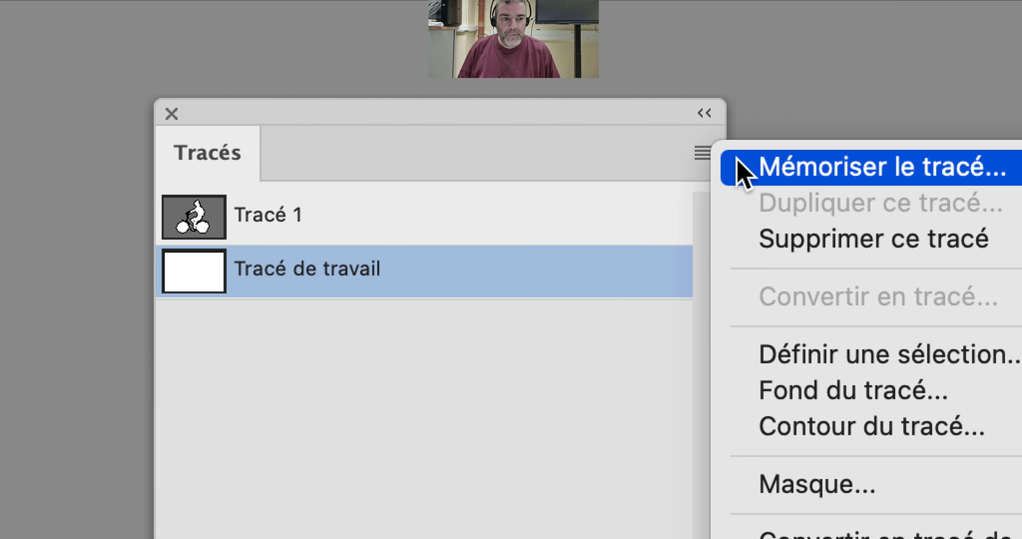
click(742, 169)
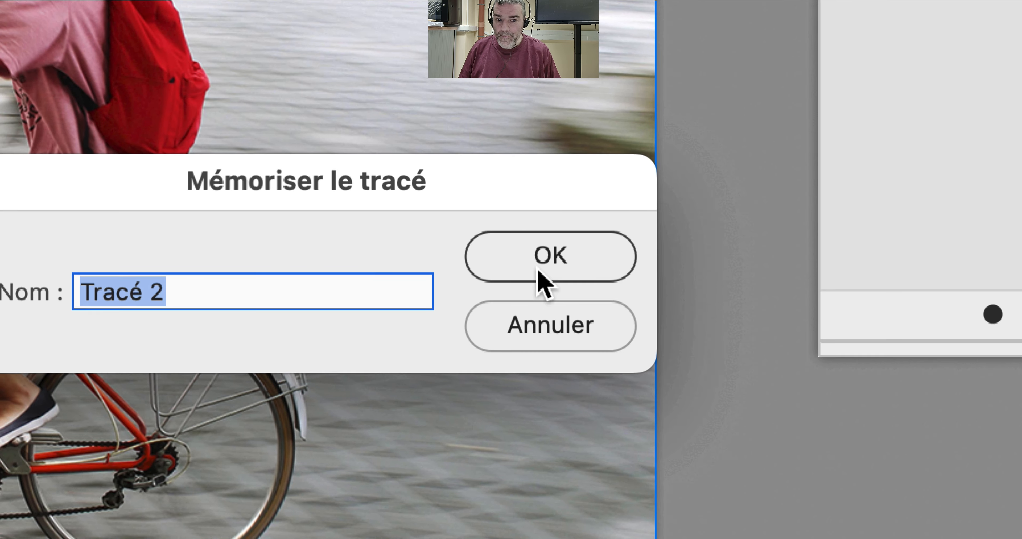
click(537, 272)
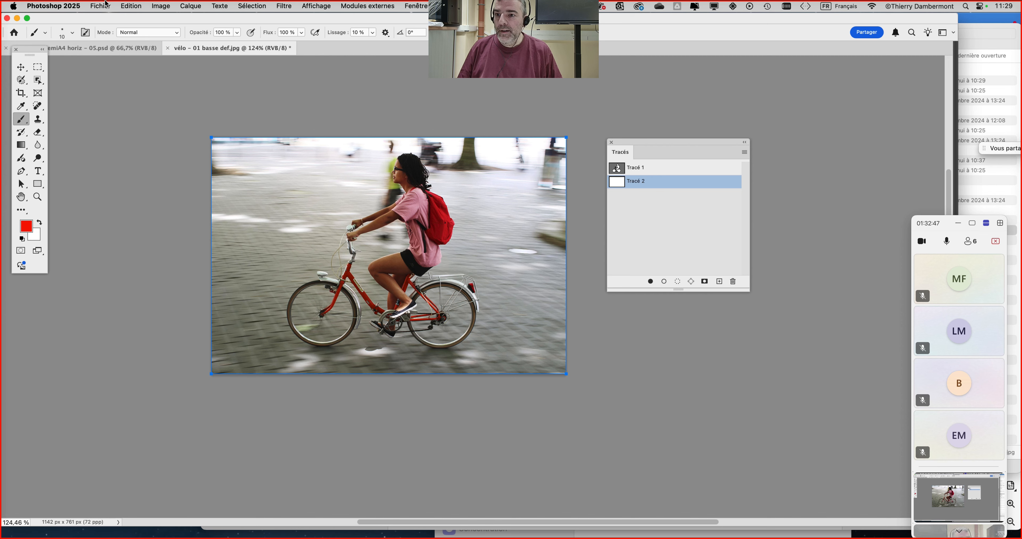
- Save the image as a new JPEG named étape 1 - vélo - 01 basse def.jpg at maximum quality 12
click(106, 4)
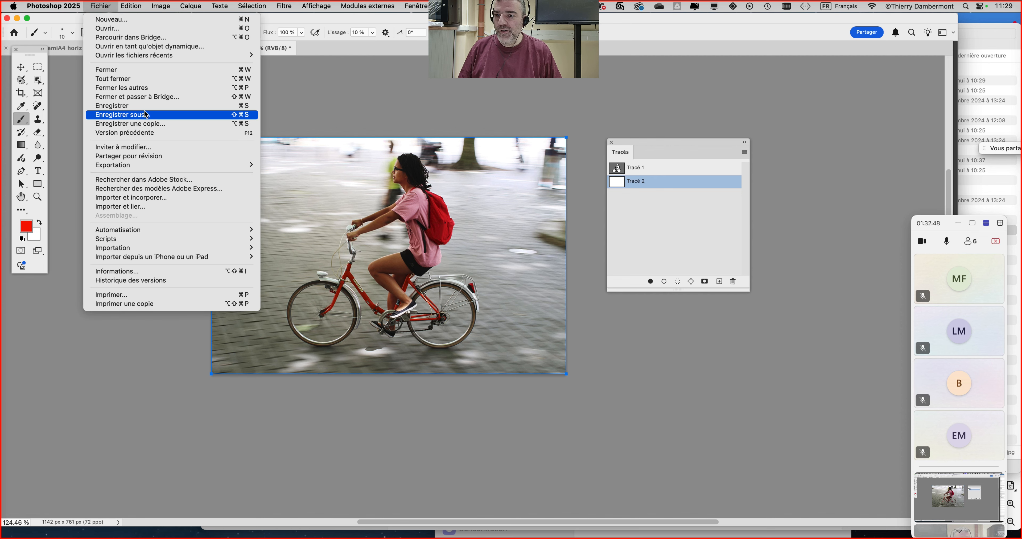
click(147, 116)
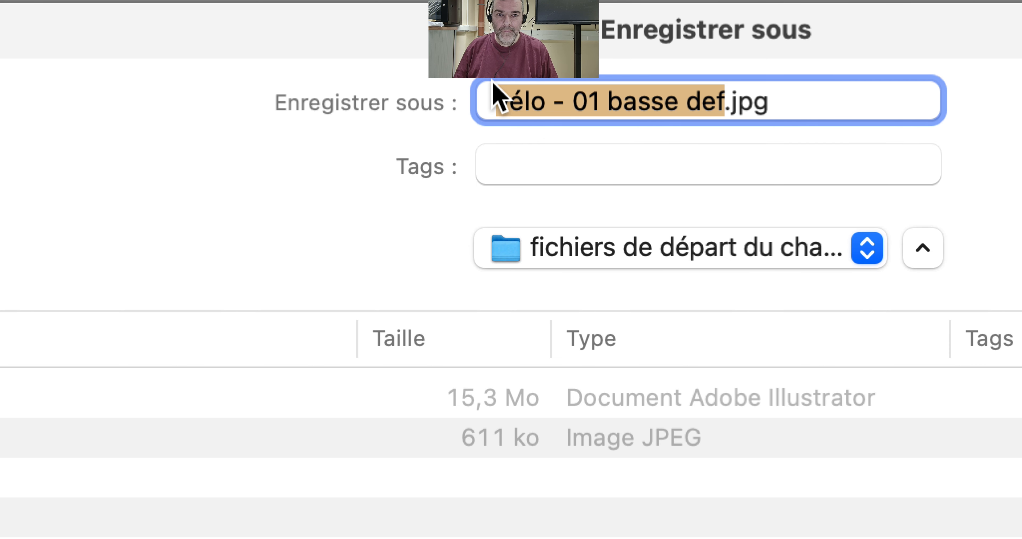
click(499, 107)
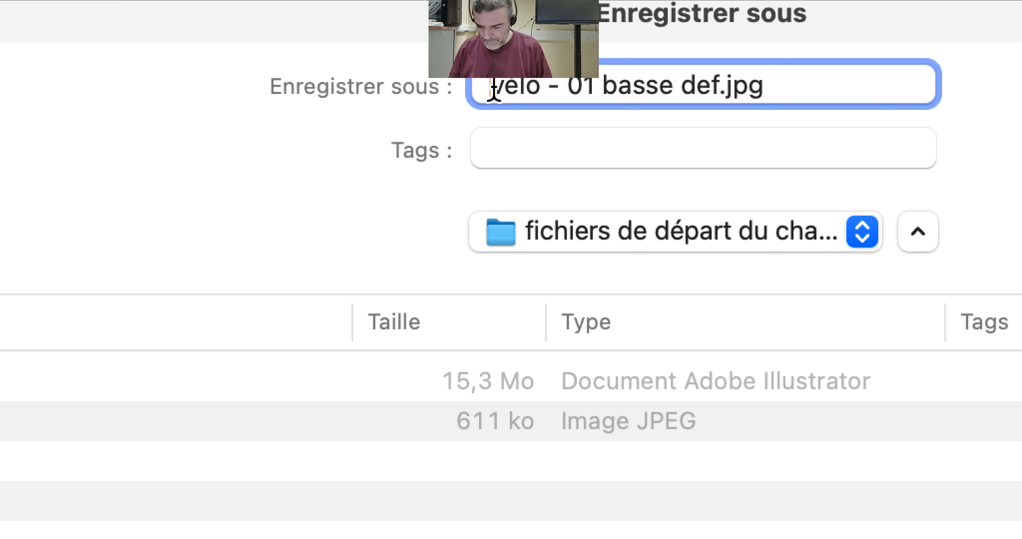
text(étape 1 -)
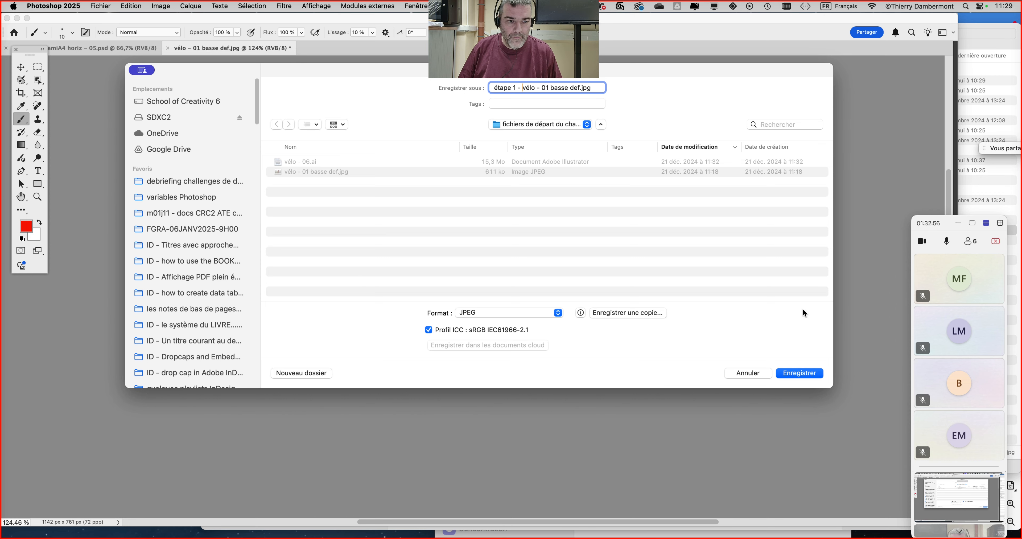
click(806, 373)
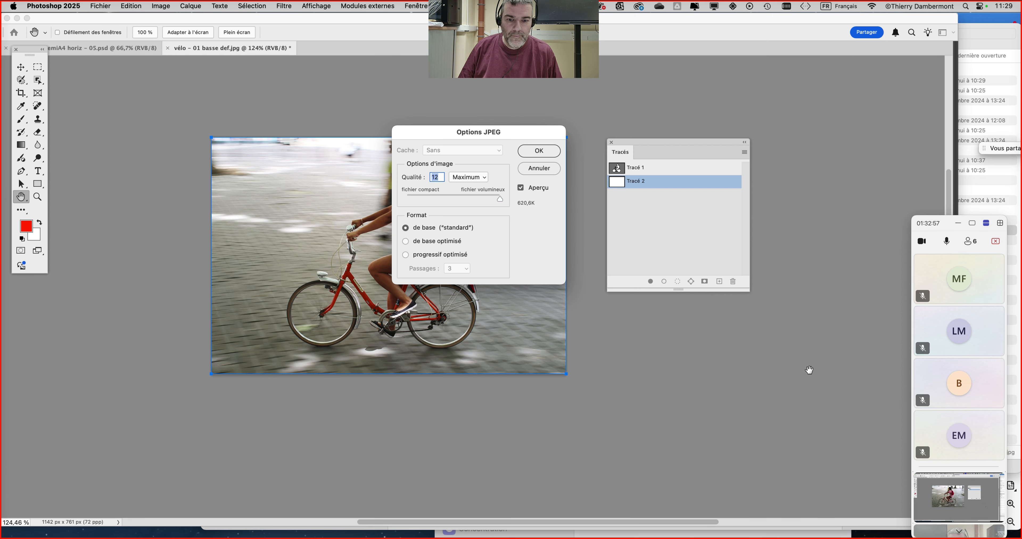
click(545, 152)
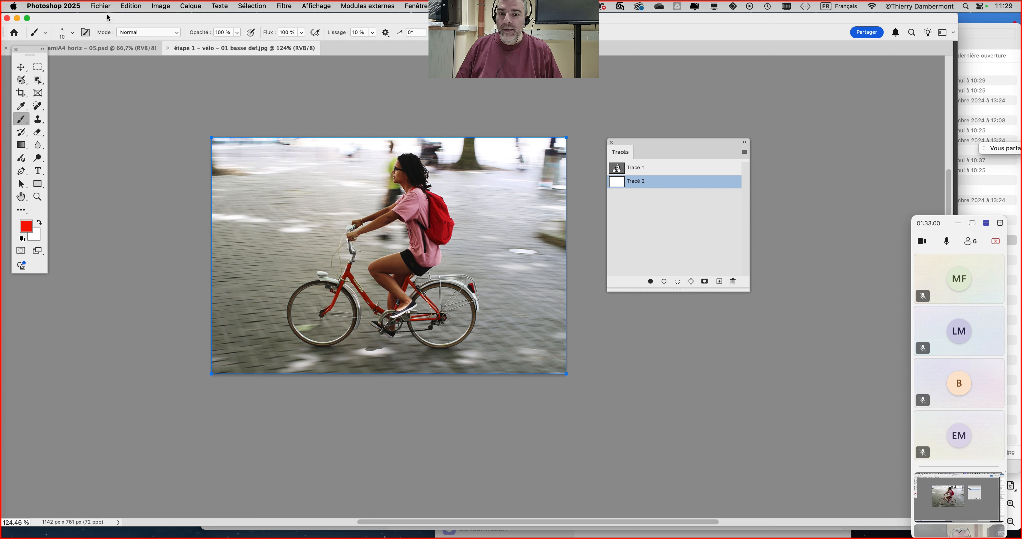
- Export all the paths to an Illustrator file named étape 1 - vélo - 01 basse def.ai in the challenge's starting-files folder
click(101, 7)
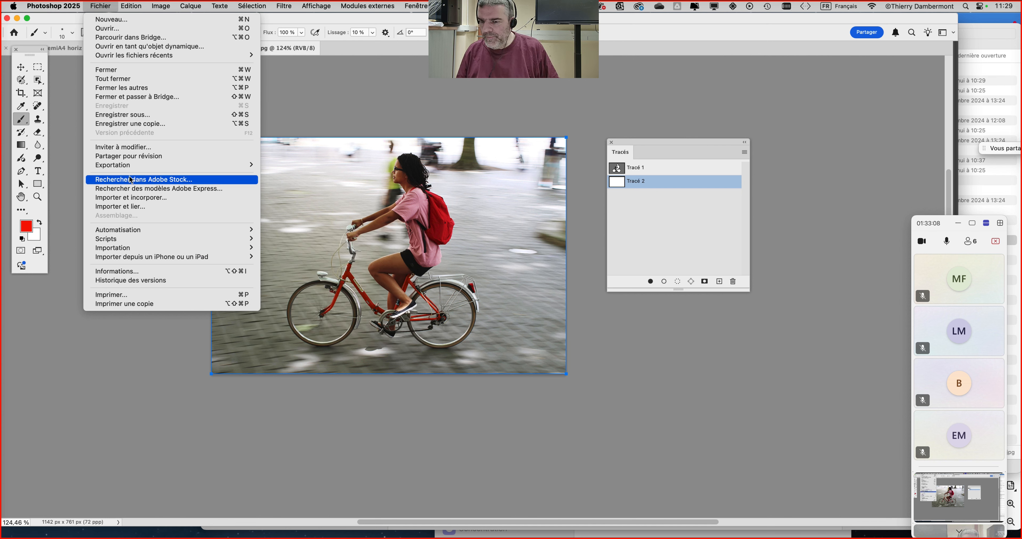
mouse_move(131, 166)
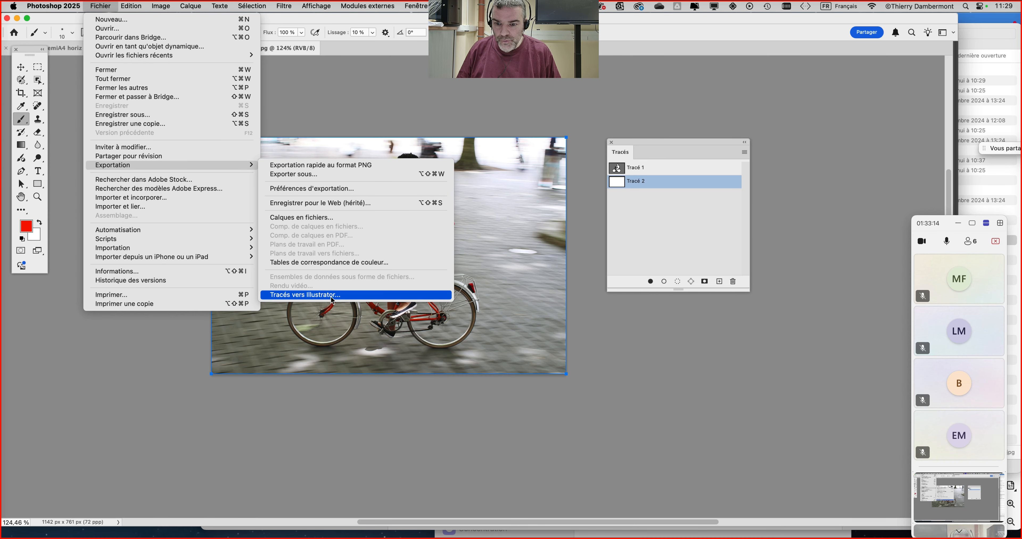
click(331, 296)
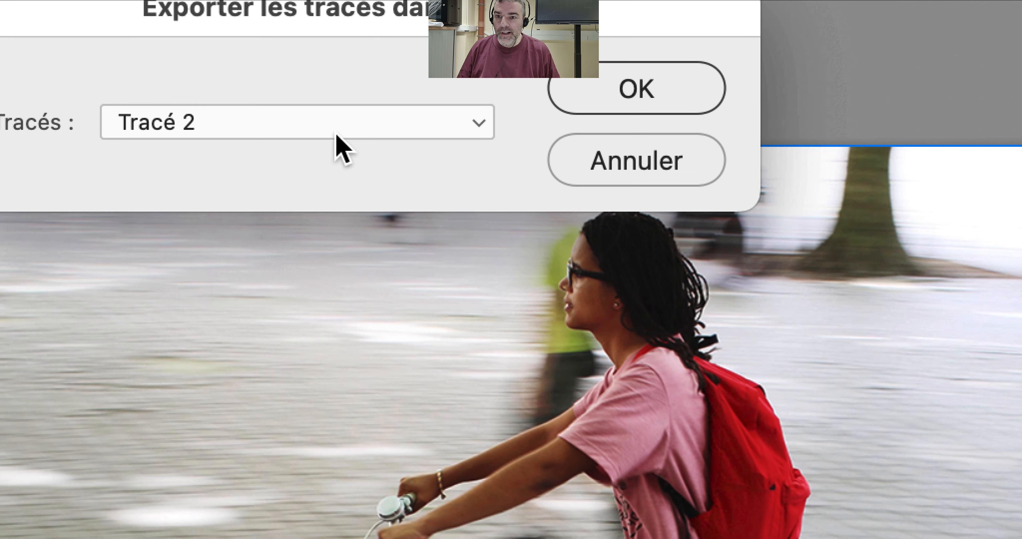
click(336, 134)
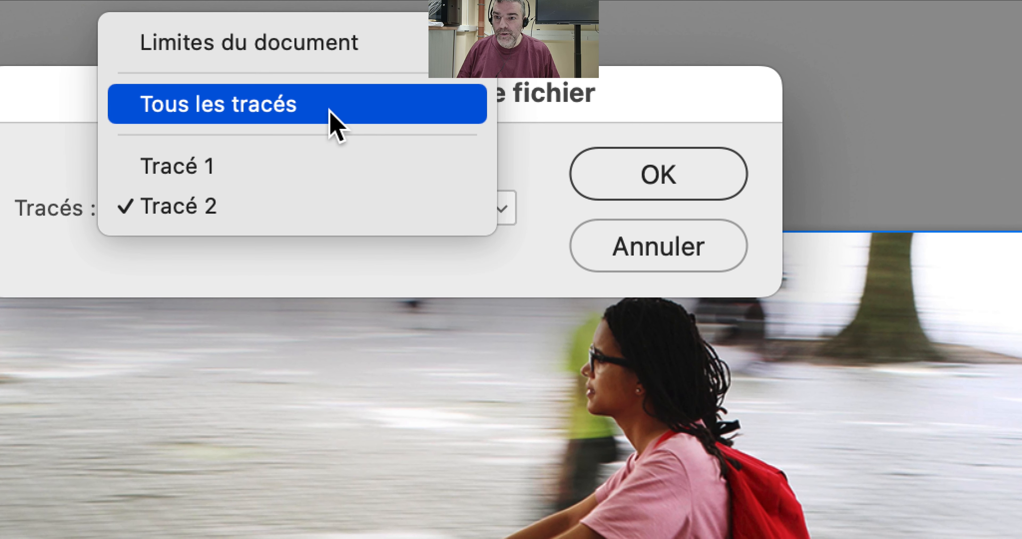
click(330, 111)
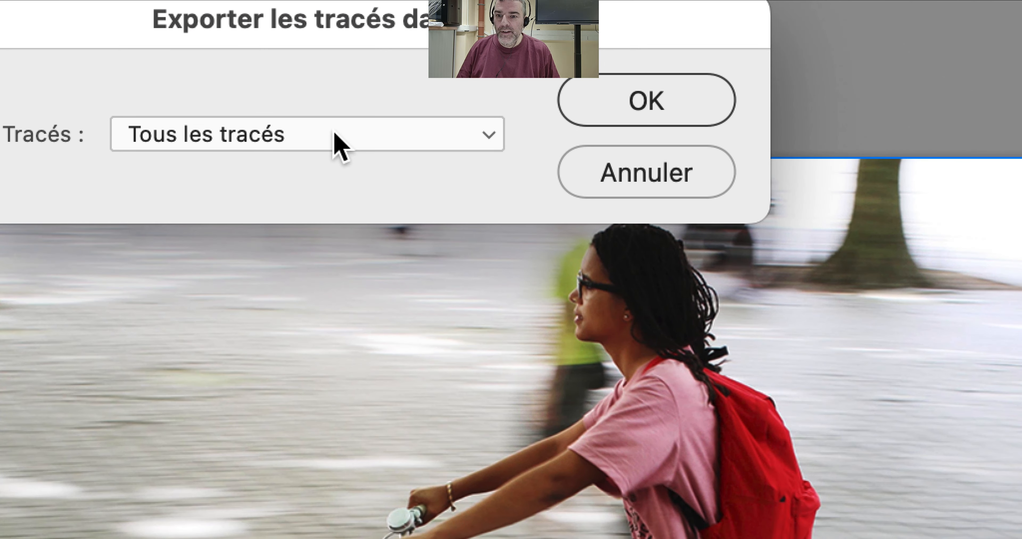
key(alt)
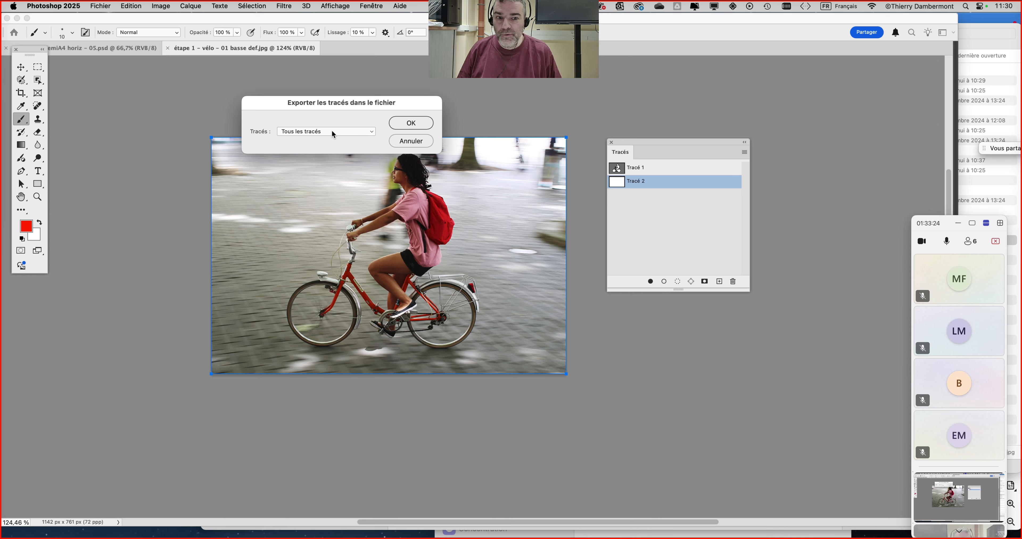
click(415, 123)
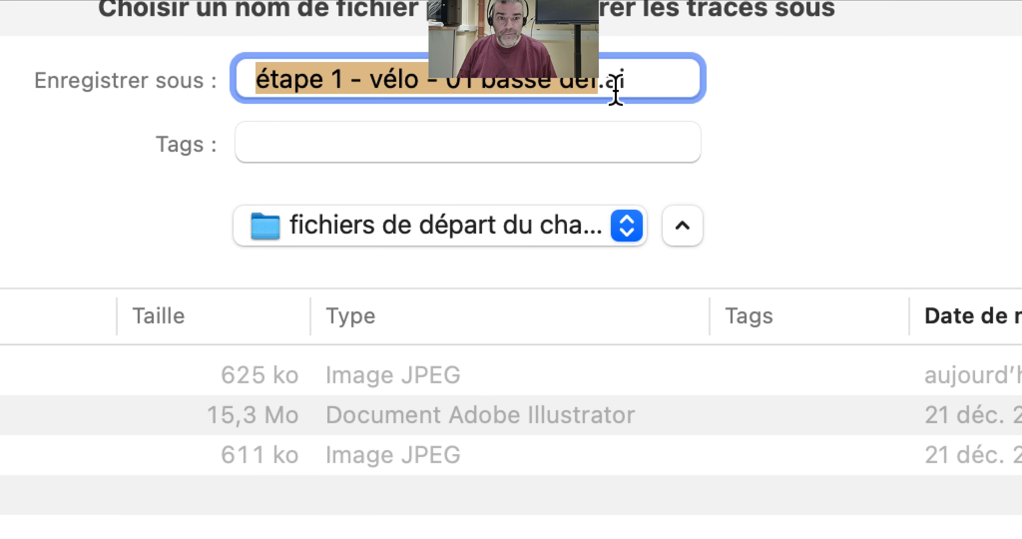
click(617, 89)
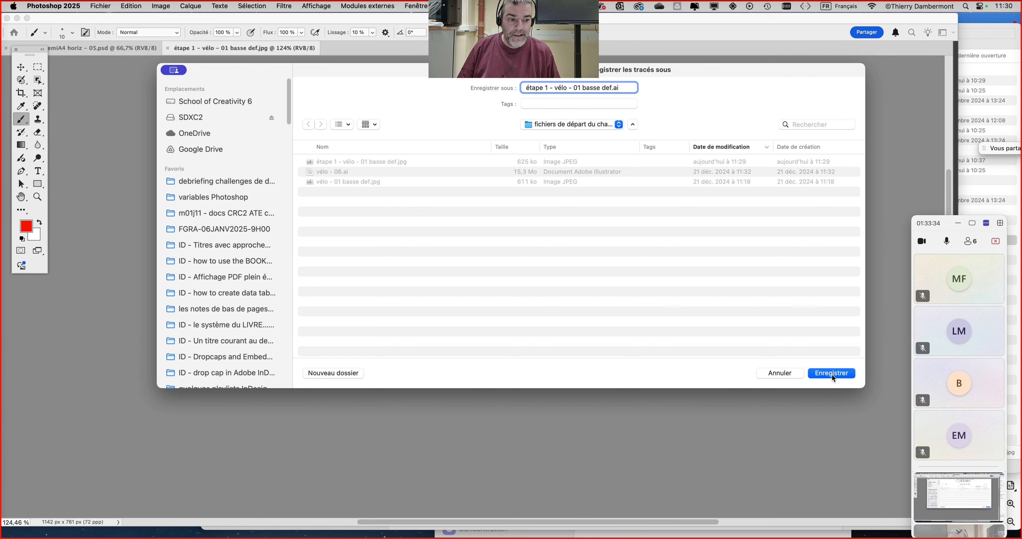
click(832, 376)
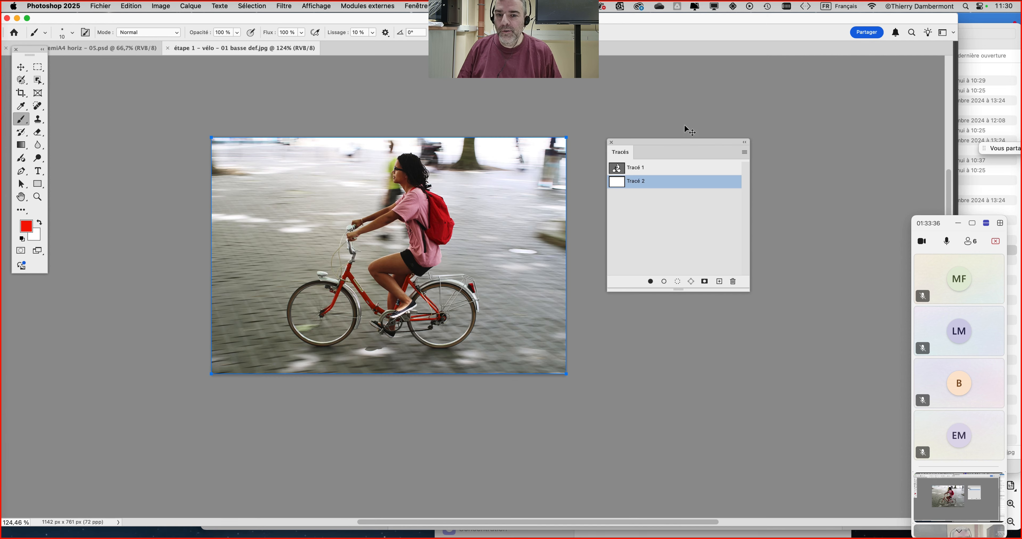
- Switch to Illustrator, put away the layers list and create a blank A4 portrait document of 210 x 297 mm in CMYK
key(super+Tab)
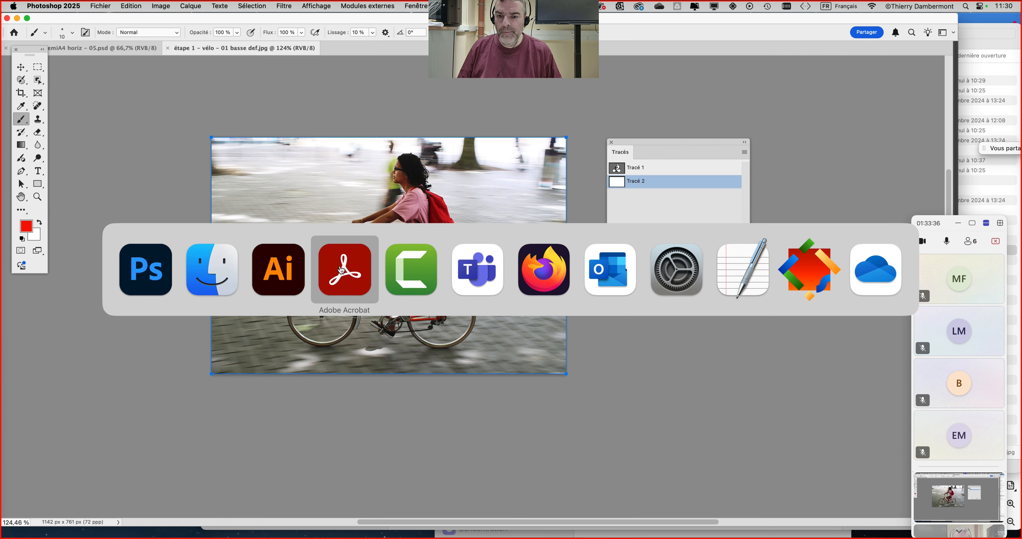
click(262, 279)
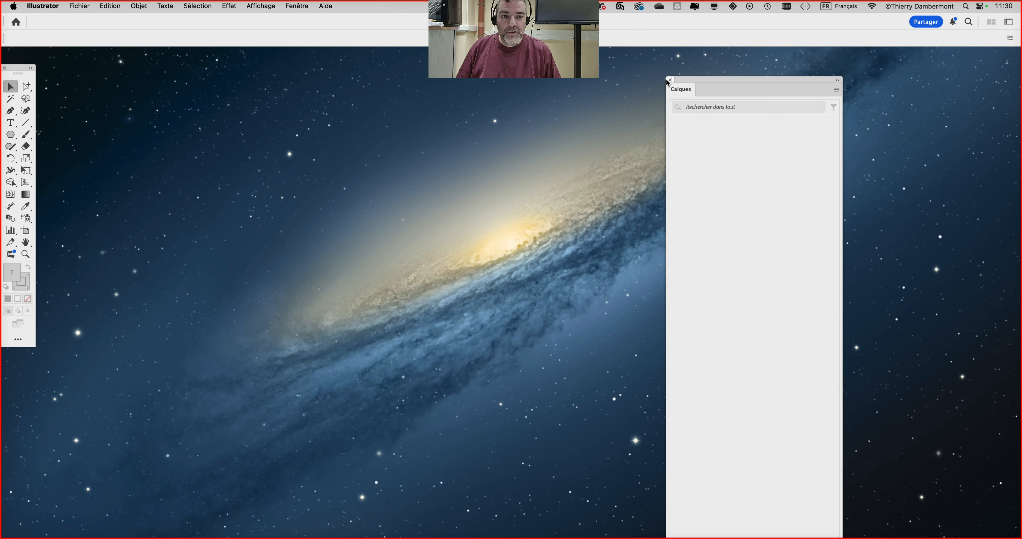
click(669, 79)
click(78, 4)
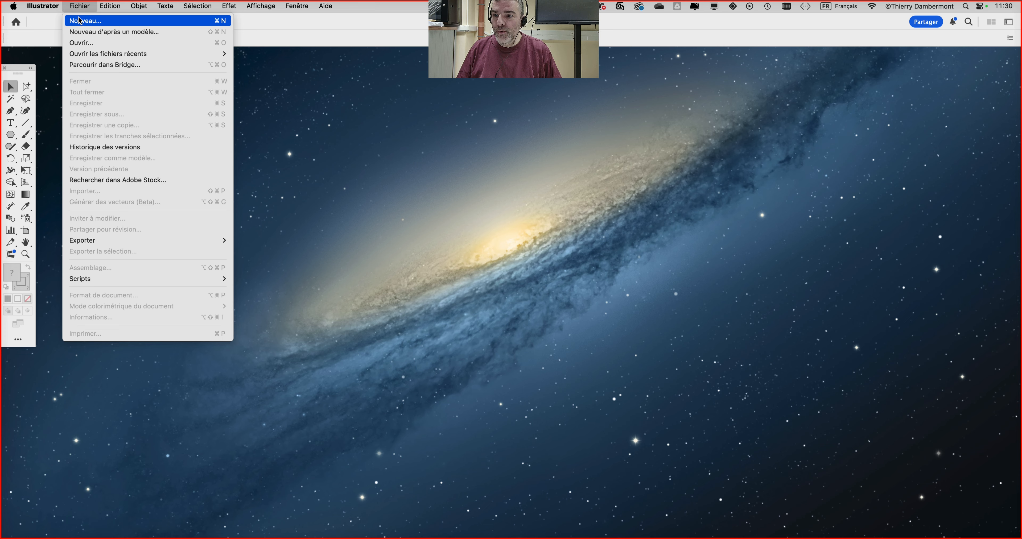
click(80, 20)
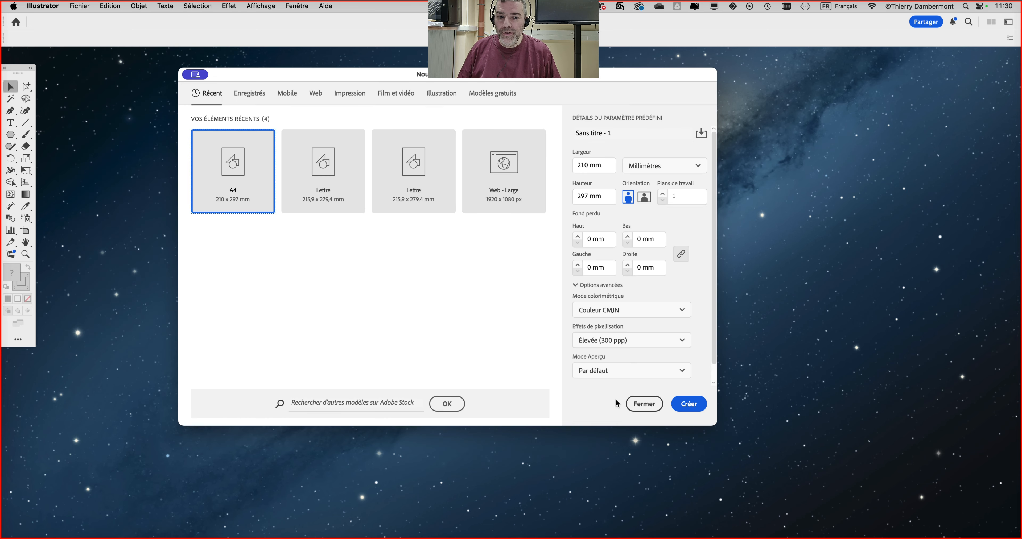
click(688, 407)
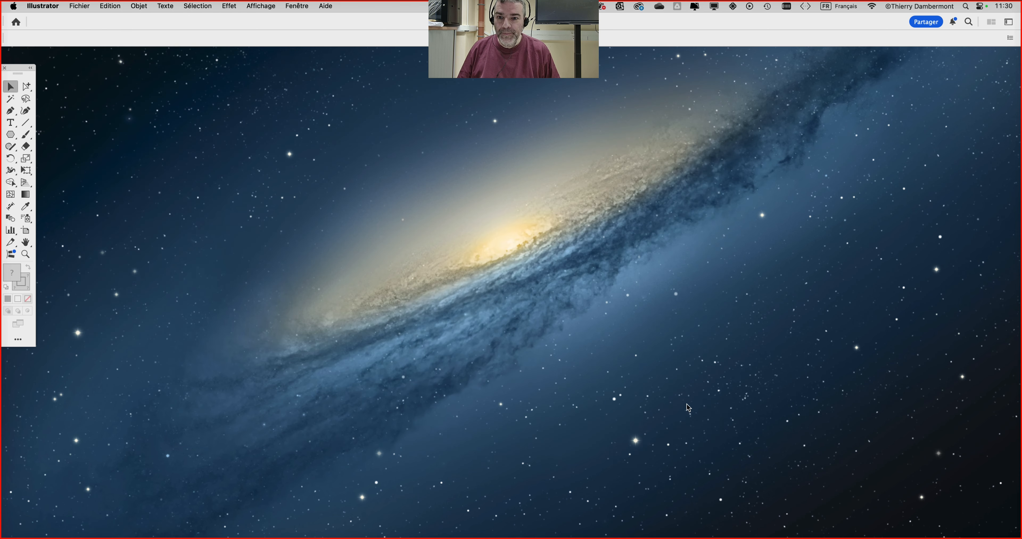
drag(386, 238, 262, 231)
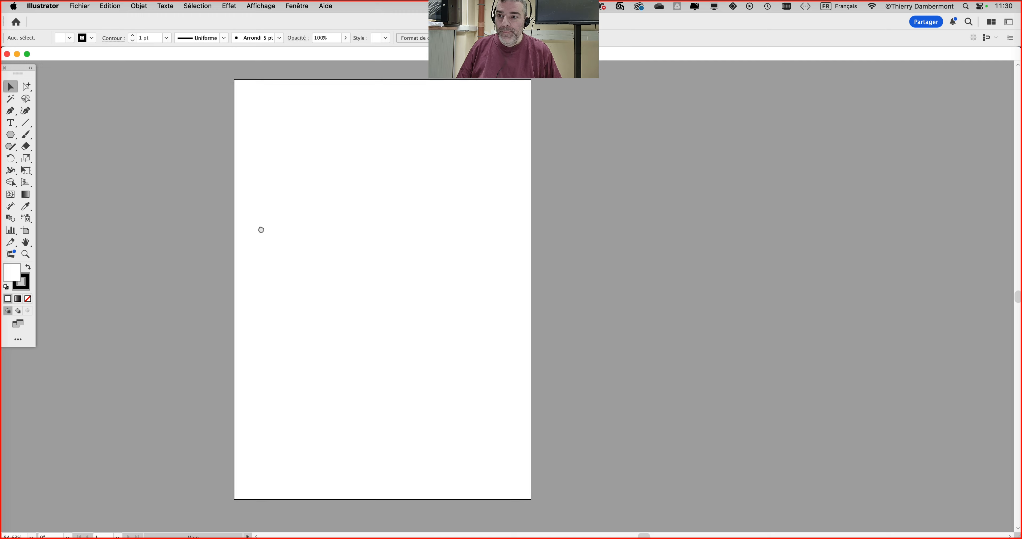
- Import vélo - 01 basse def.jpg unlinked from the third challenge's folder and place its upper-left corner at about X 28 mm, Y 60 mm
click(76, 4)
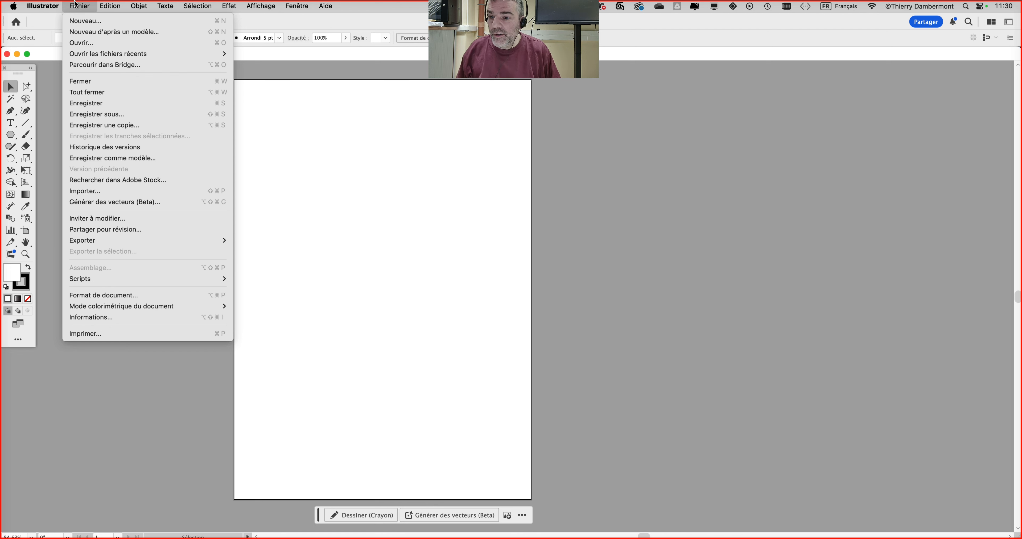
click(93, 195)
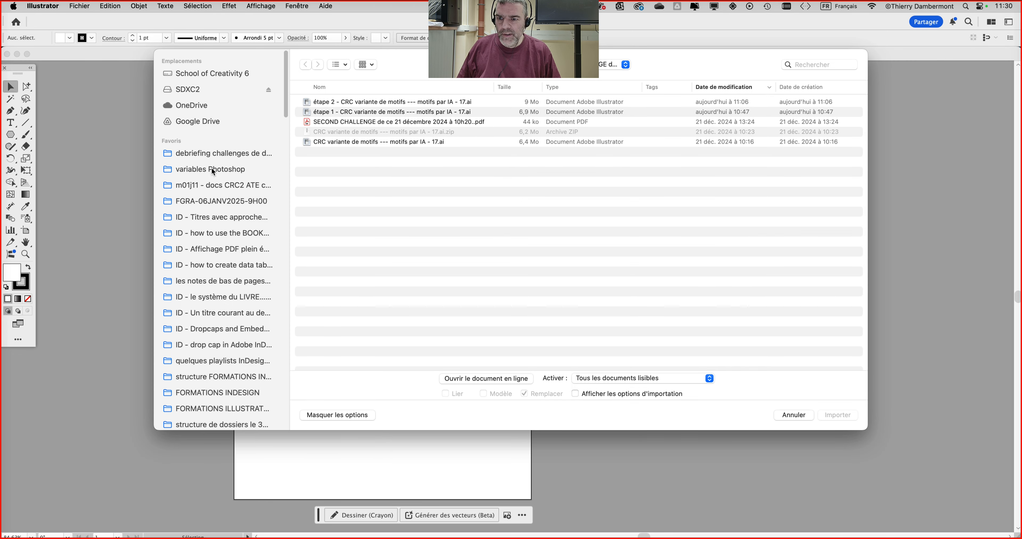
click(572, 65)
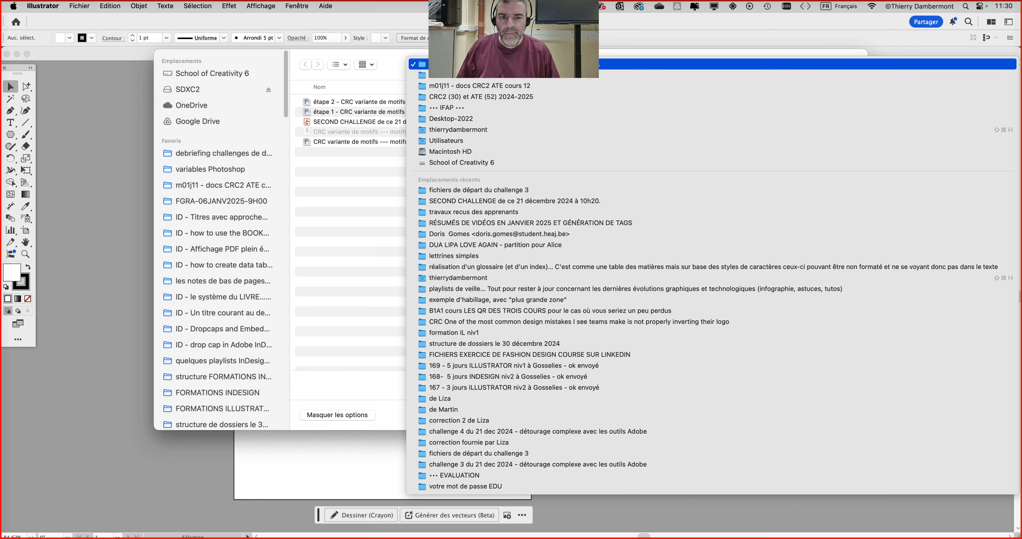
click(568, 75)
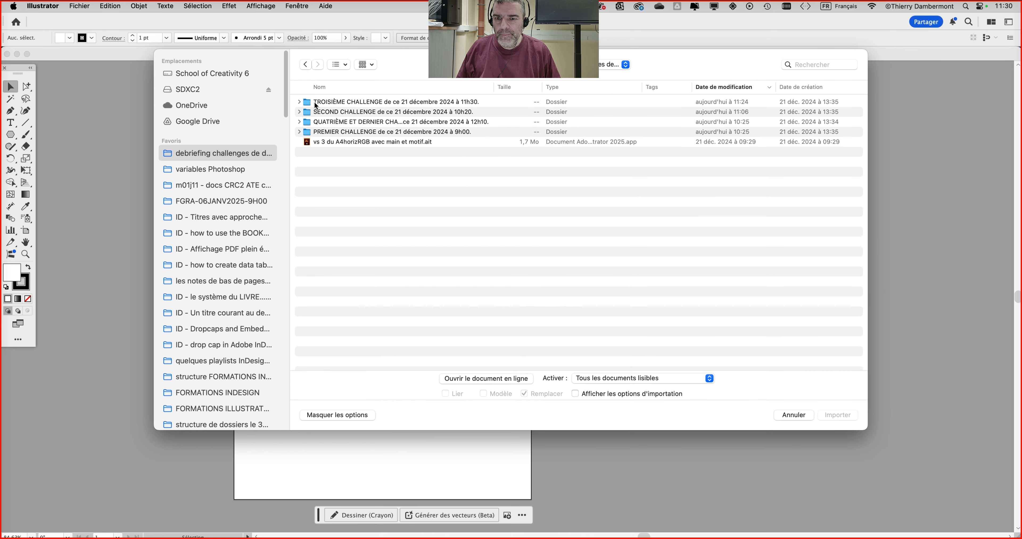
double_click(314, 102)
click(299, 102)
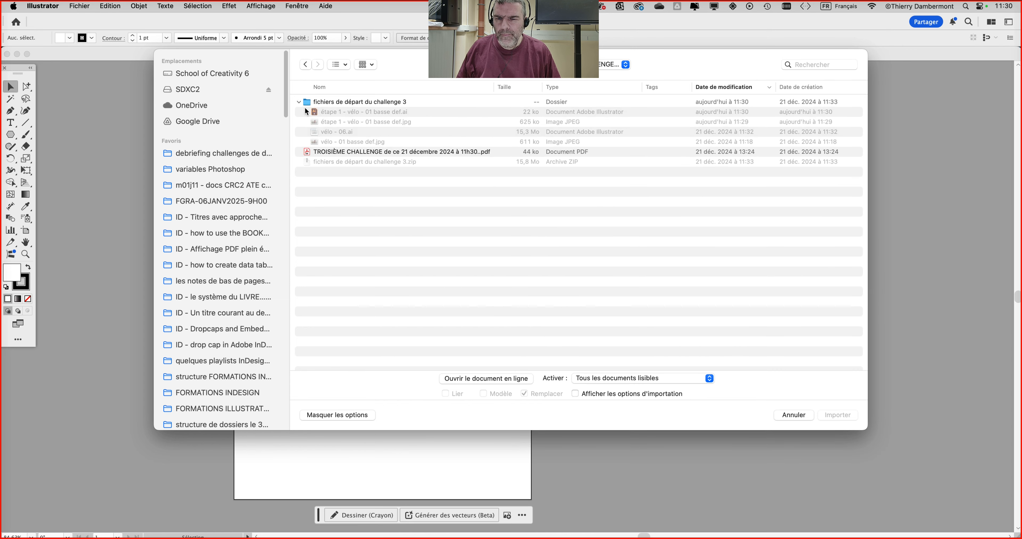
click(323, 143)
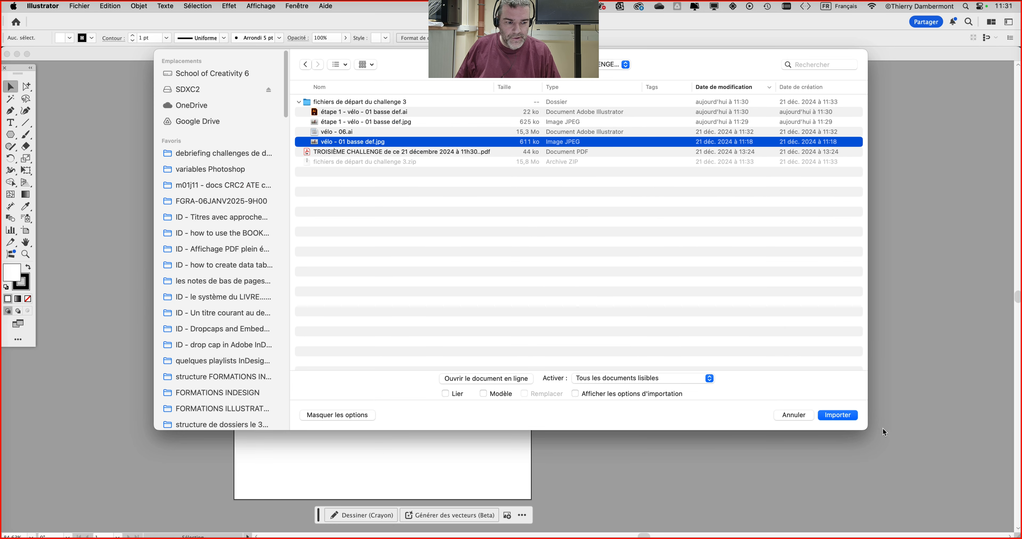
click(841, 414)
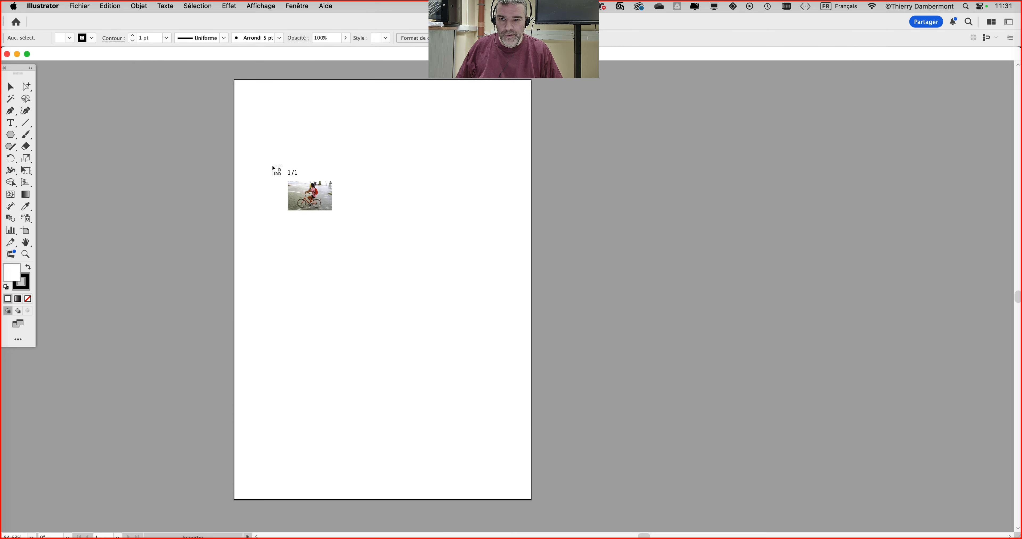
click(274, 166)
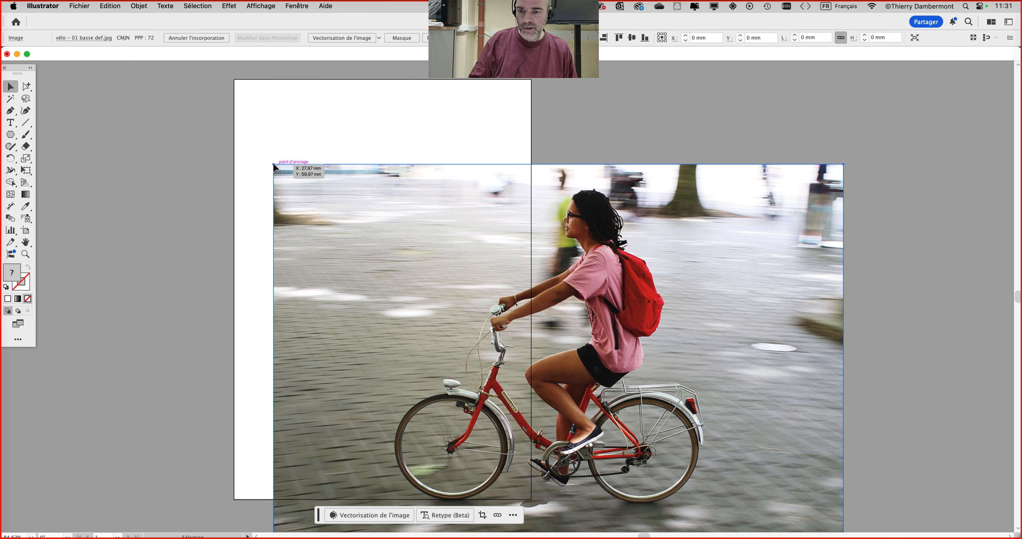
- Enlarge the artboard to a landscape format that surrounds the whole cyclist photo with a margin on every side
scroll(273, 164, down, 1)
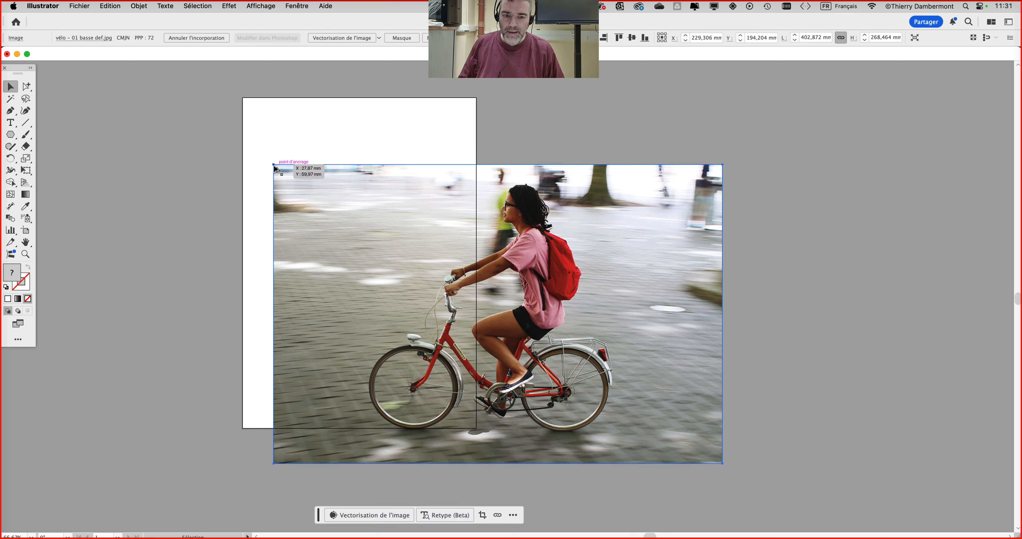
scroll(274, 166, down, 2)
scroll(274, 165, up, 1)
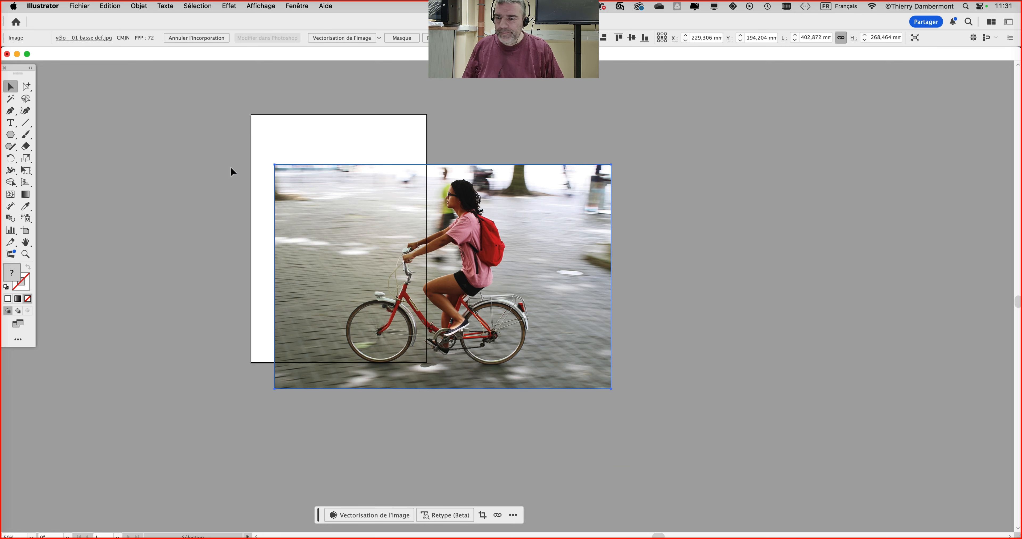
click(29, 235)
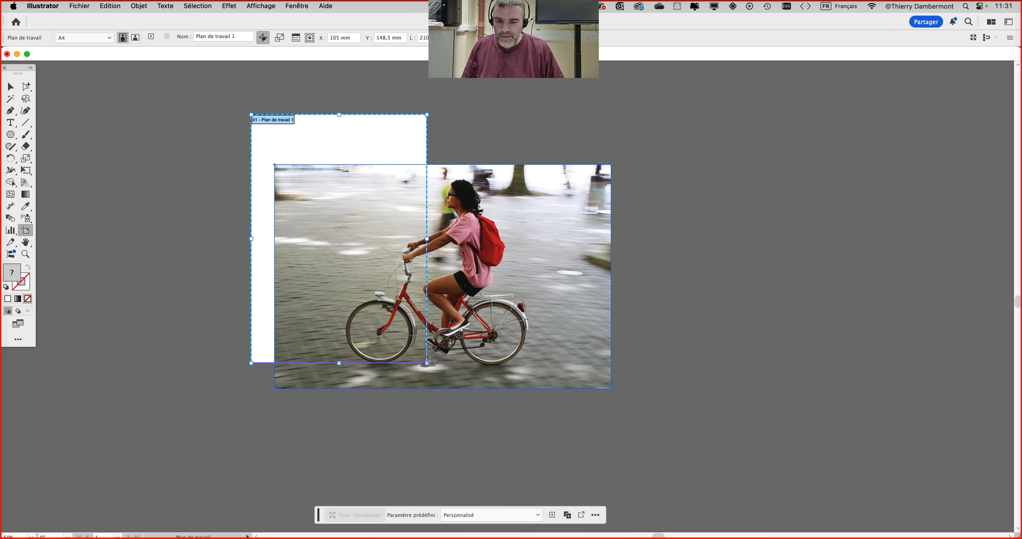
drag(426, 363, 752, 441)
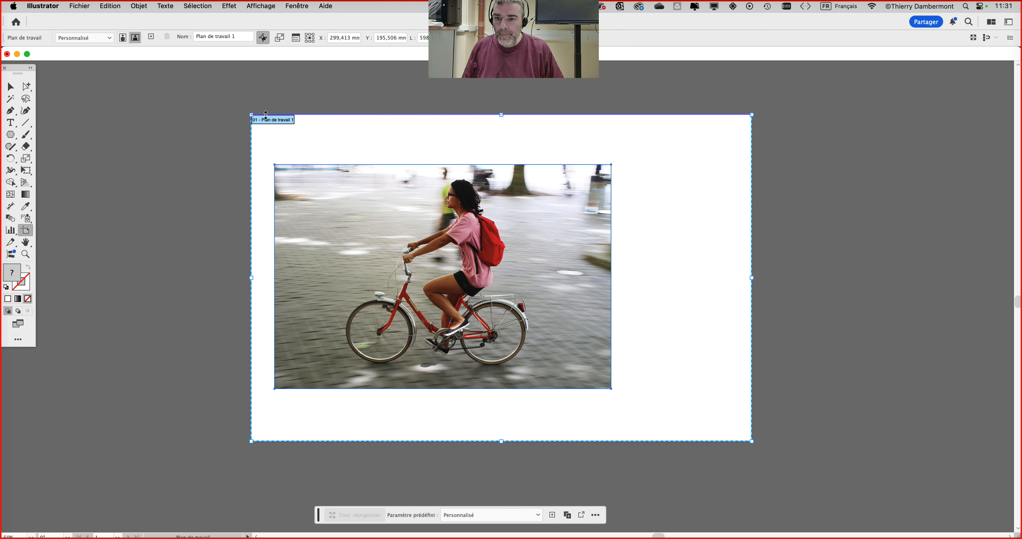
drag(251, 114, 217, 114)
click(10, 86)
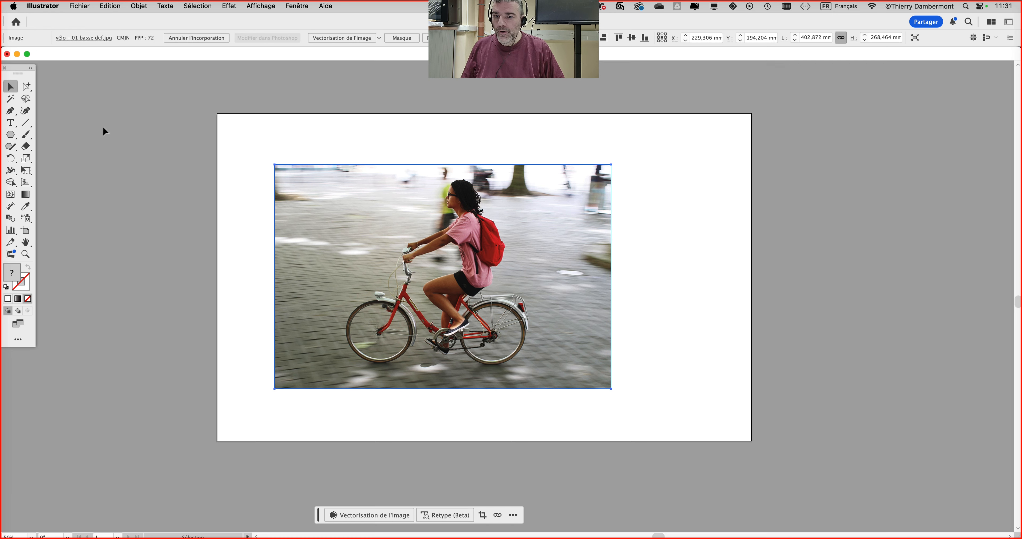
- Open étape 1 - vélo - 01 basse def.ai, converting only the legacy artboard and leaving out the crop areas and the artwork bounding box
click(81, 6)
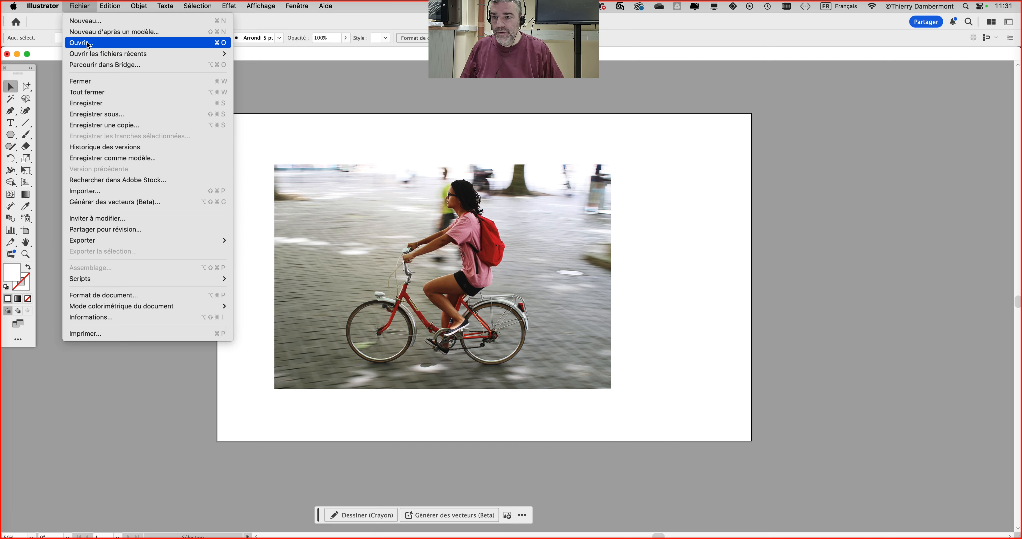
click(88, 44)
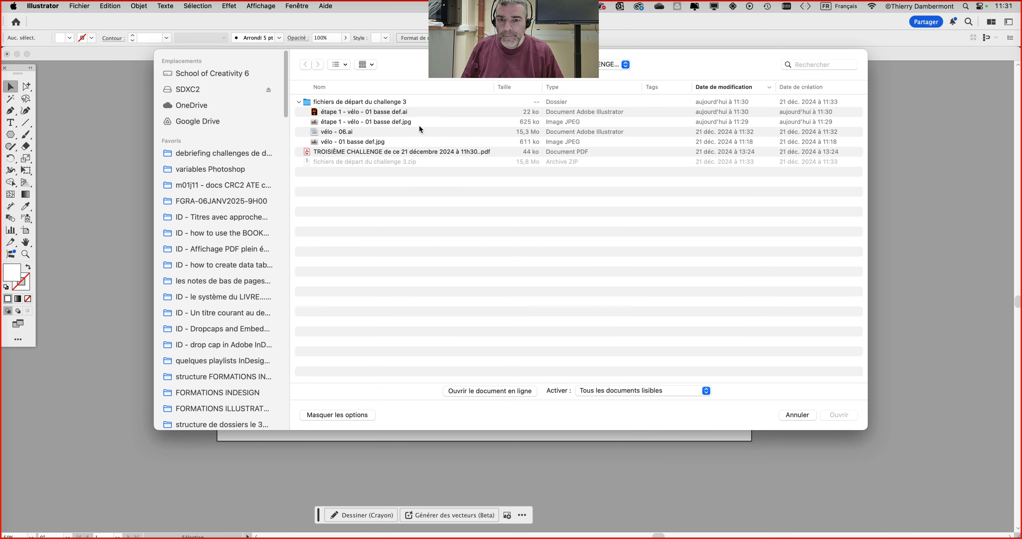
click(406, 112)
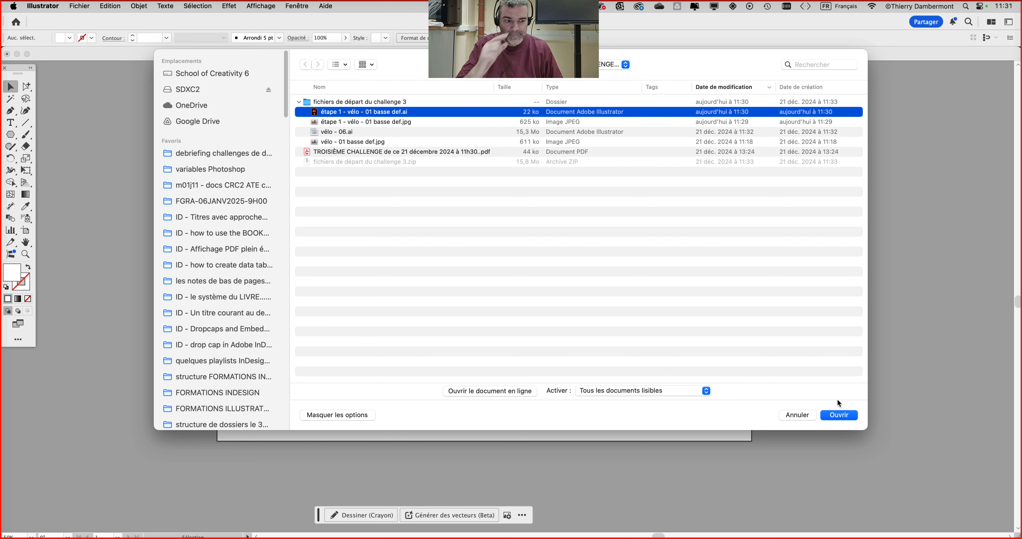
click(840, 416)
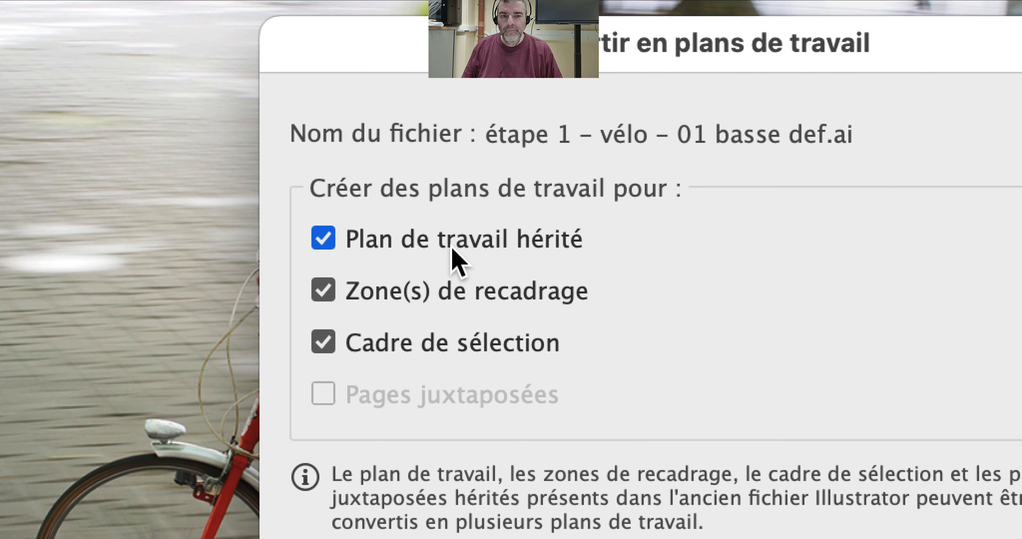
click(452, 250)
click(452, 297)
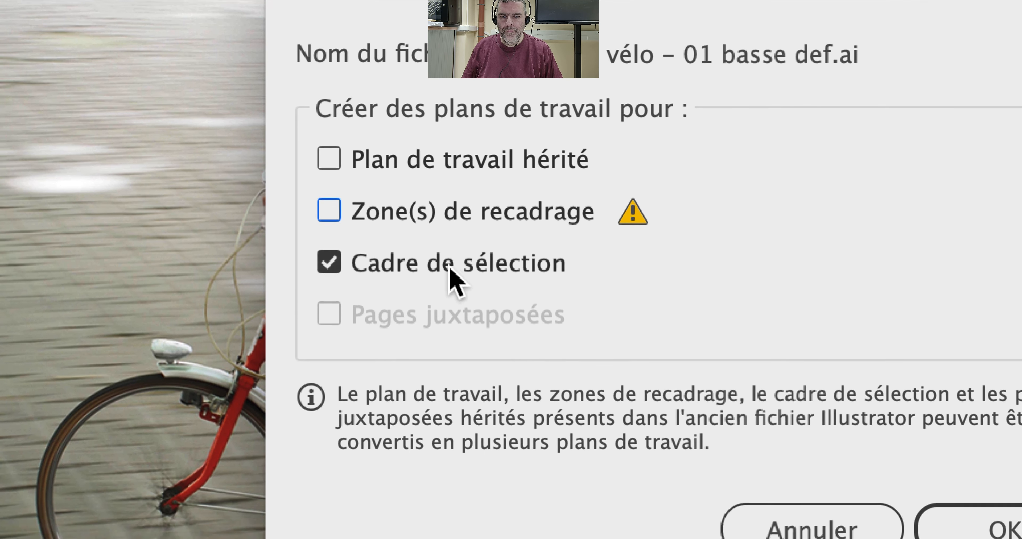
click(451, 352)
click(444, 222)
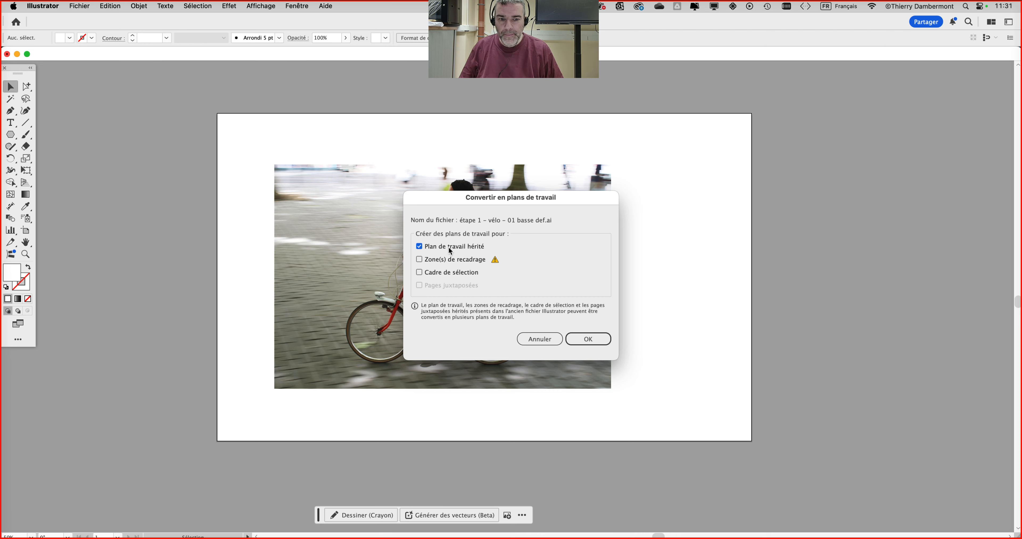
click(580, 338)
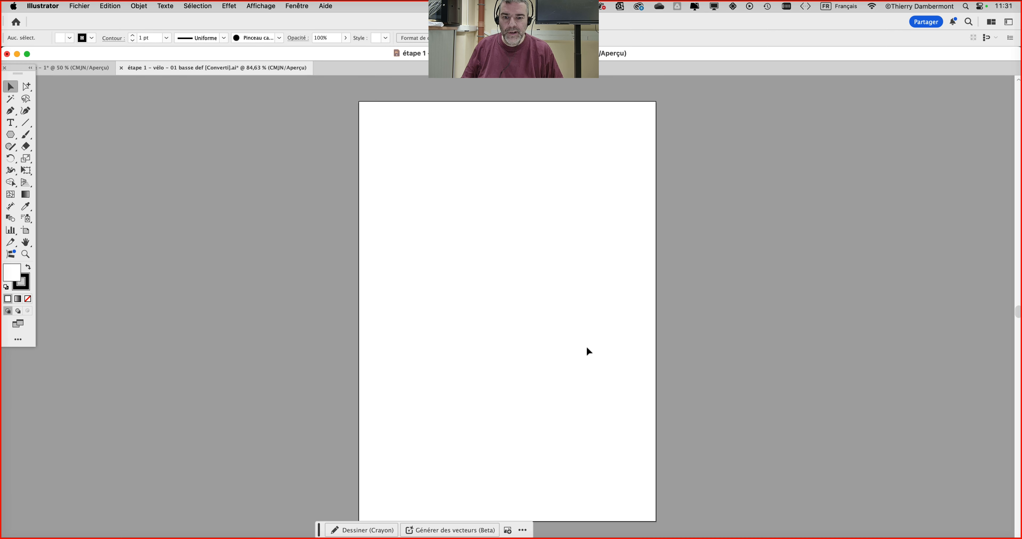
- Enlarge the converted file's portrait artboard toward the upper left and lower right into a wide landscape format
key(super+minus)
key(super+minus)
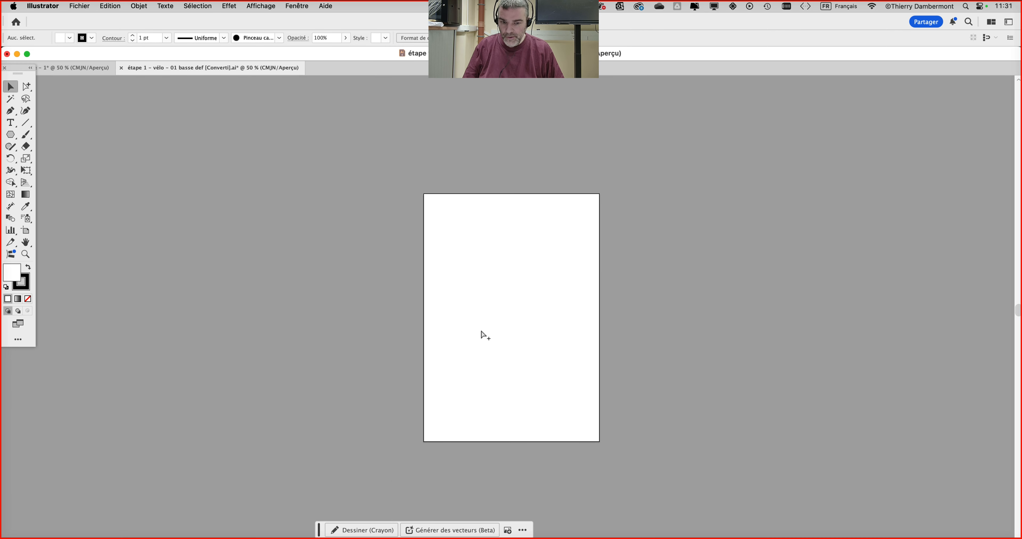
key(super+y)
key(super+y)
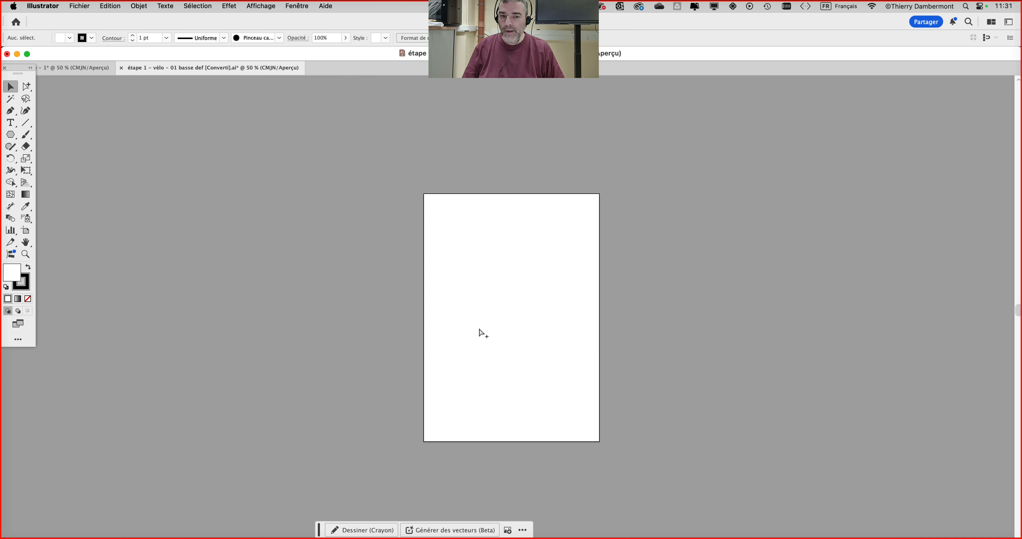
click(26, 230)
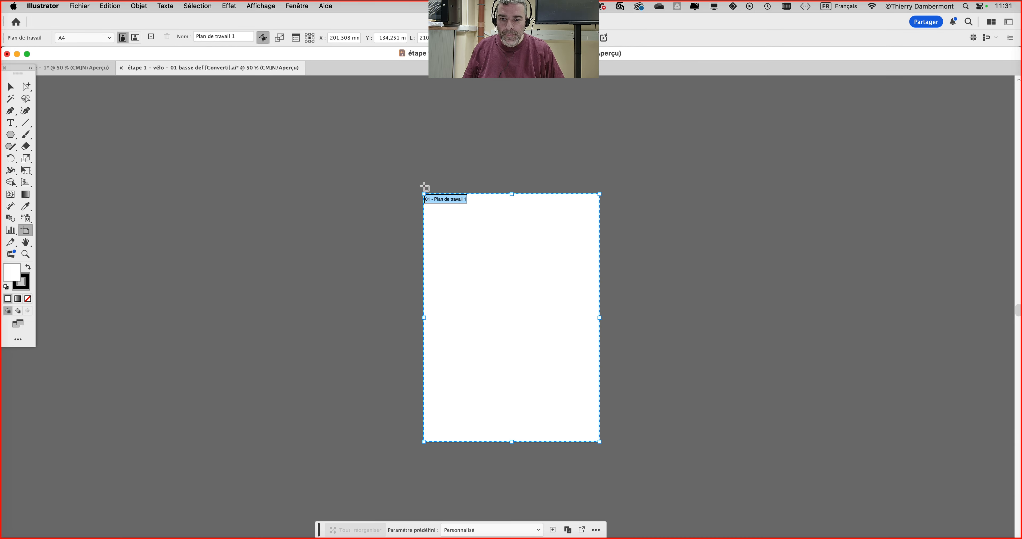
drag(424, 193, 213, 131)
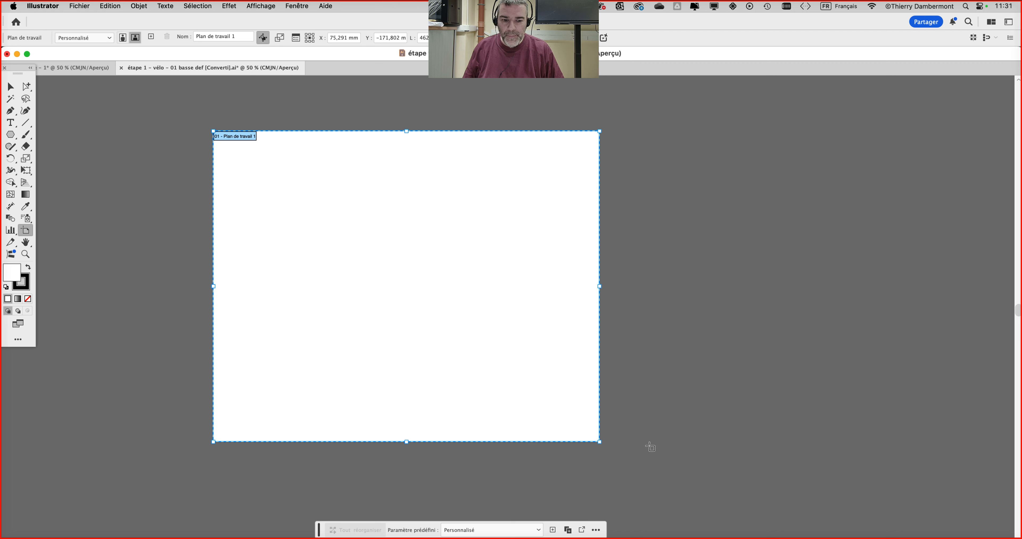
drag(599, 442, 844, 493)
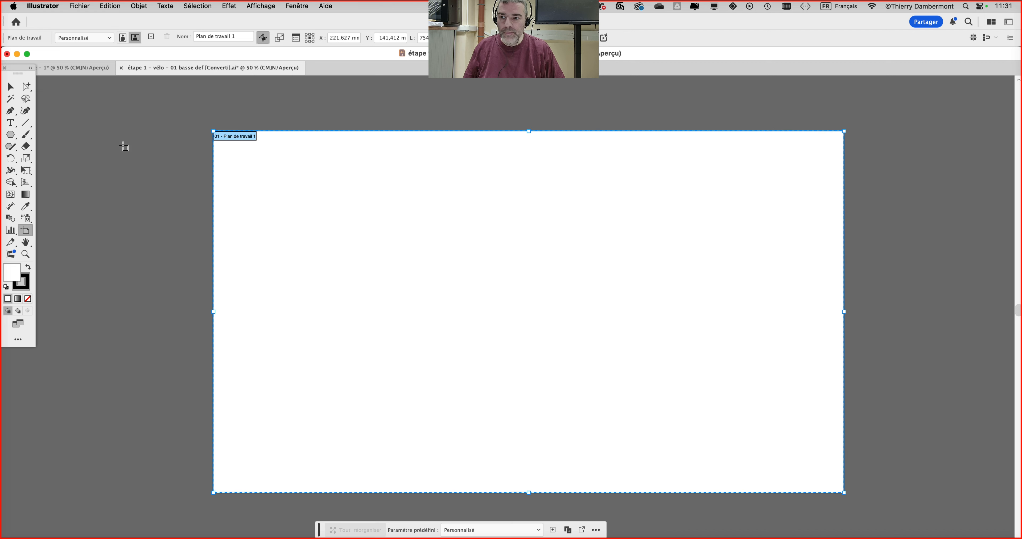
click(11, 86)
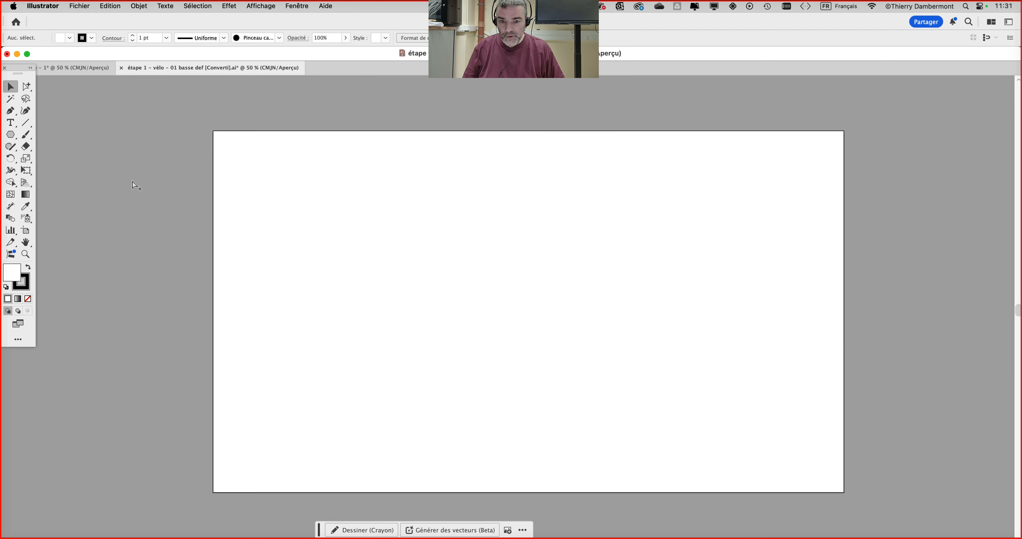
- Display the artwork in outline mode and examine the frame, the cyclist silhouette and its inner paths by selecting them
key(super+y)
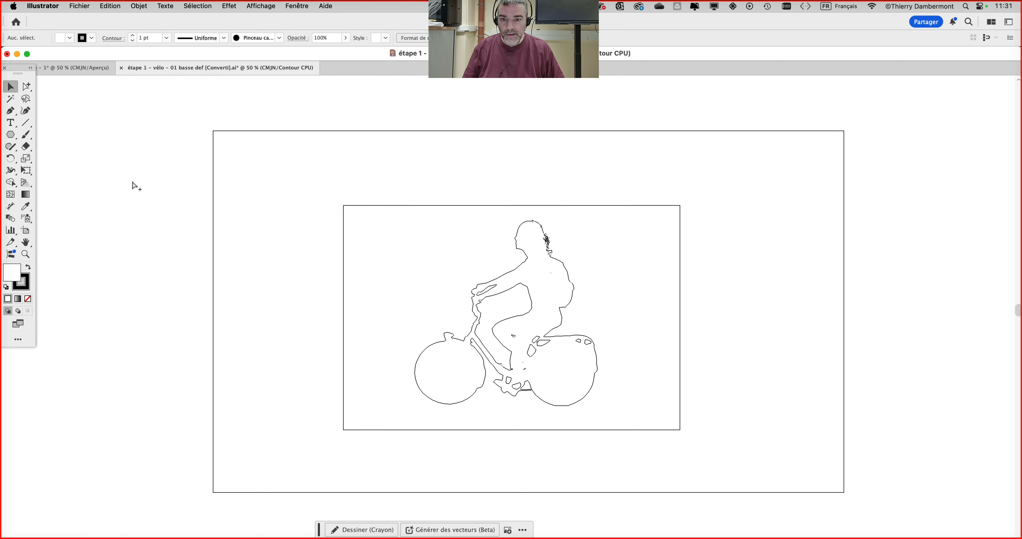
click(459, 206)
click(519, 233)
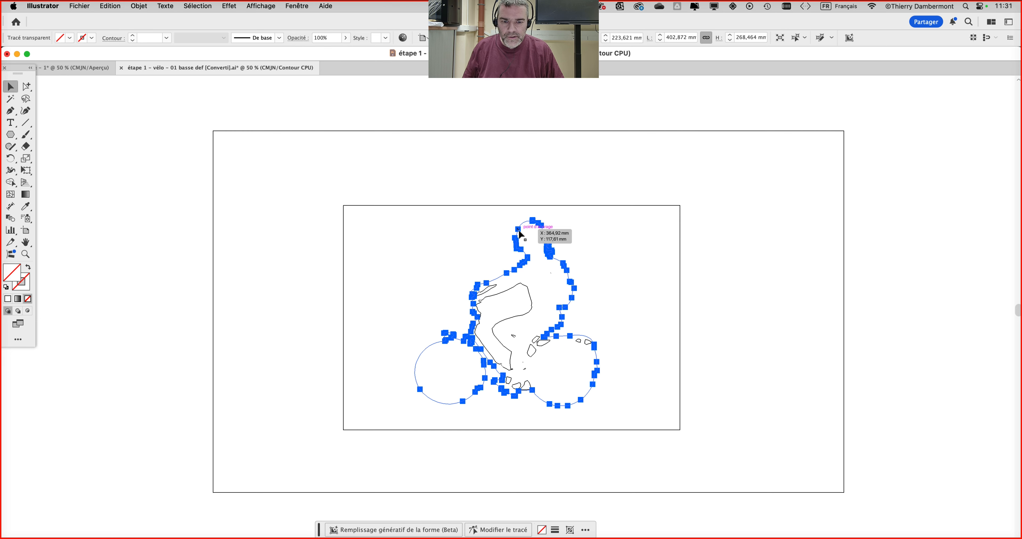
drag(394, 228, 617, 399)
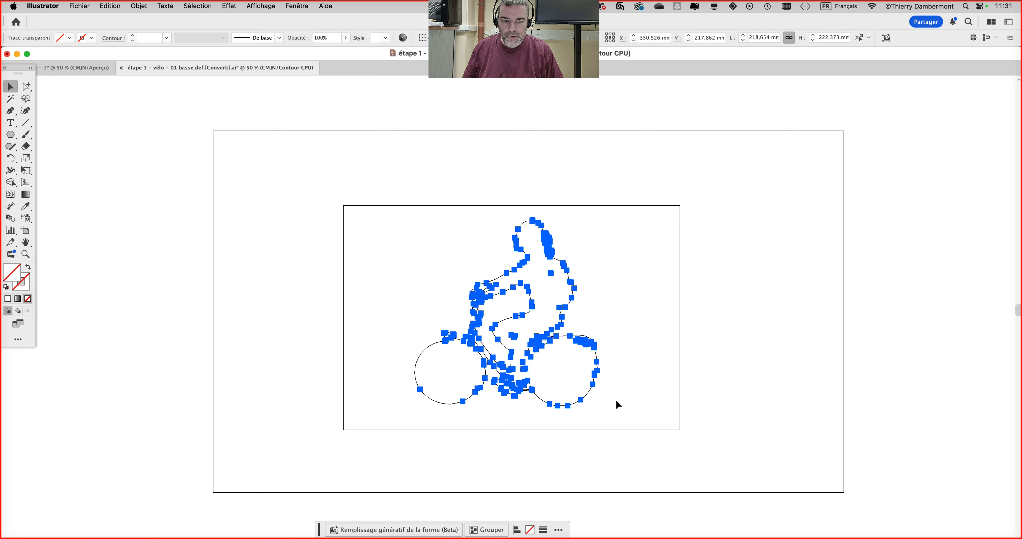
click(410, 277)
click(384, 205)
click(380, 179)
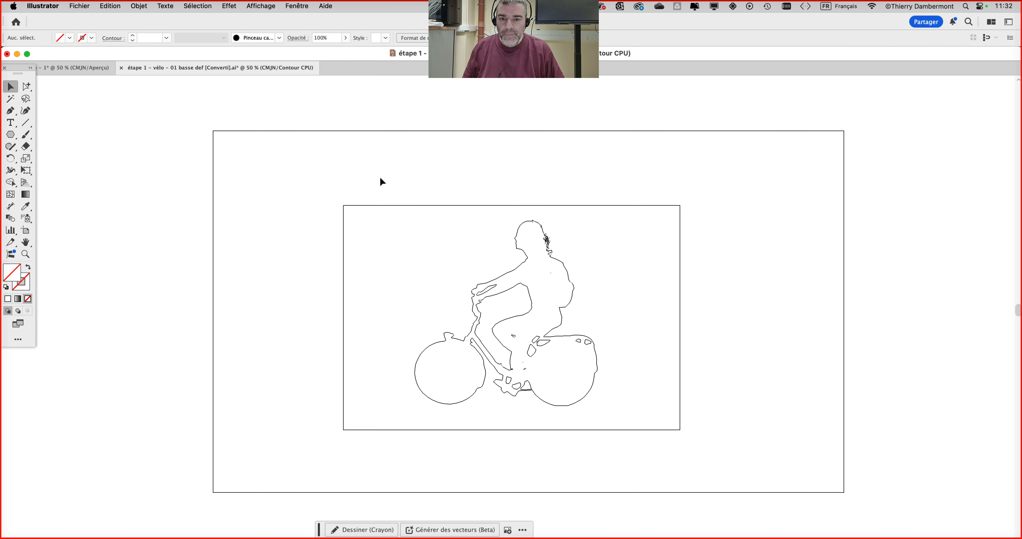
- Copy all the cyclist paths together with their surrounding frame and paste them into the document containing the photo
drag(326, 170, 744, 459)
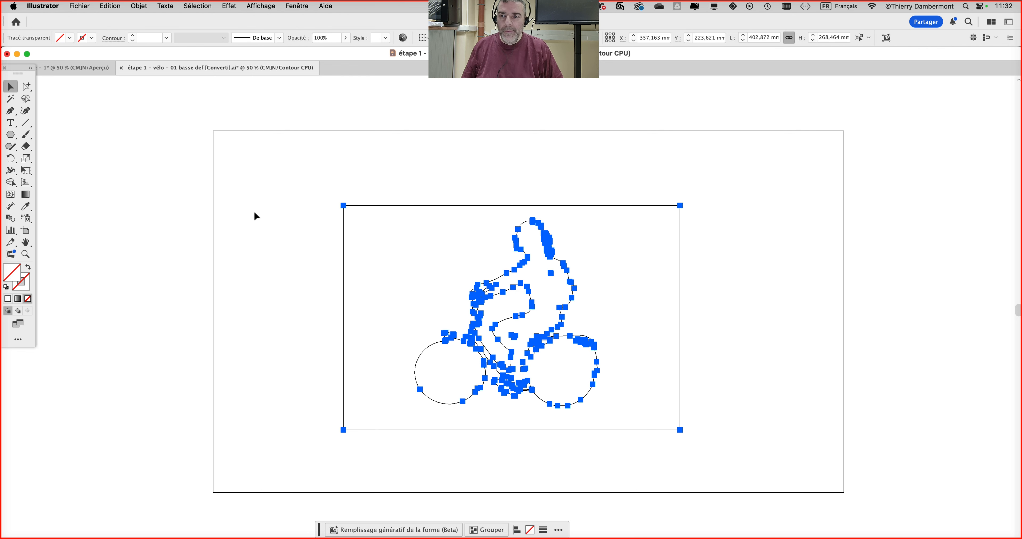
click(110, 6)
click(126, 60)
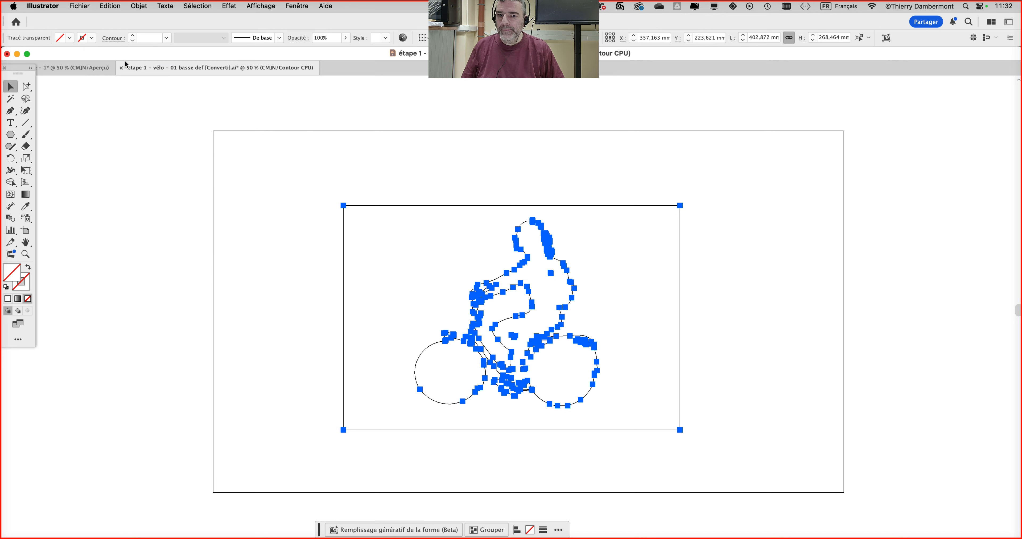
click(77, 68)
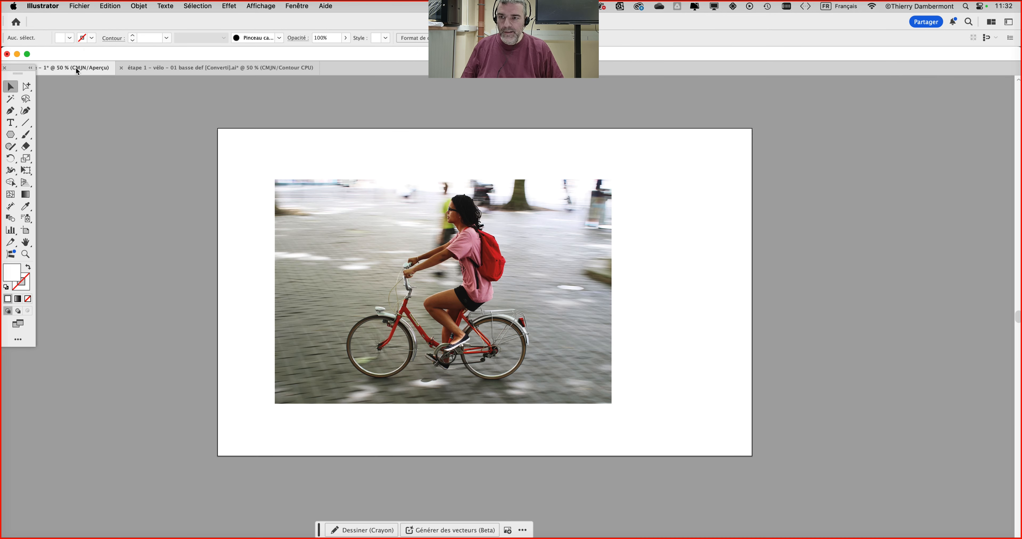
click(110, 6)
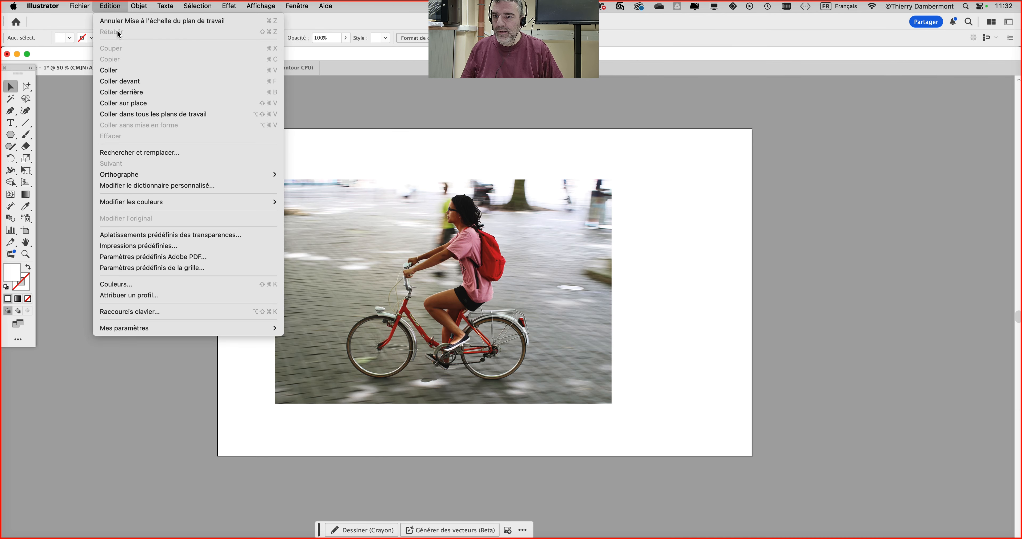
click(122, 70)
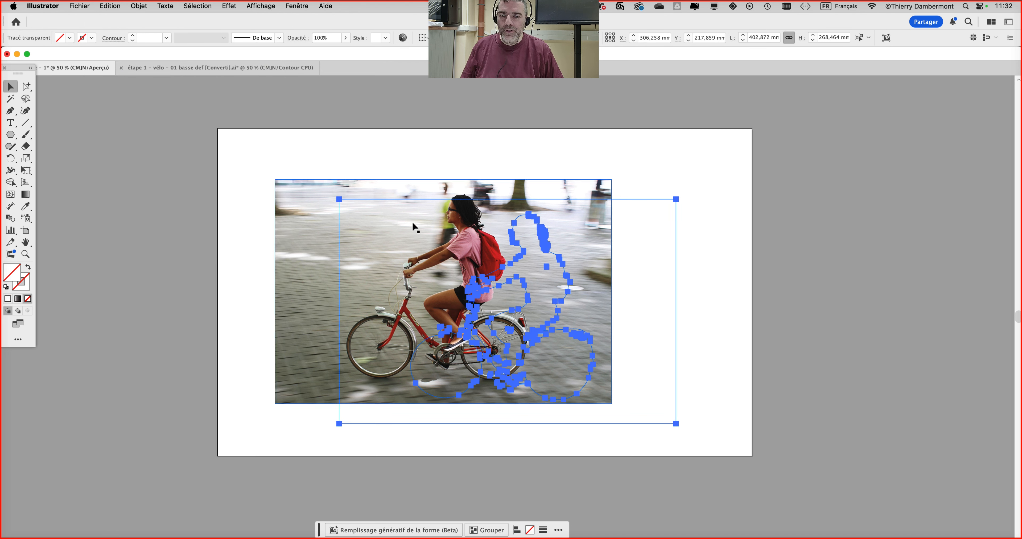
- Try to centre the photo and the ungrouped paths on each other vertically and horizontally, and undo both alignments
shift+click(315, 191)
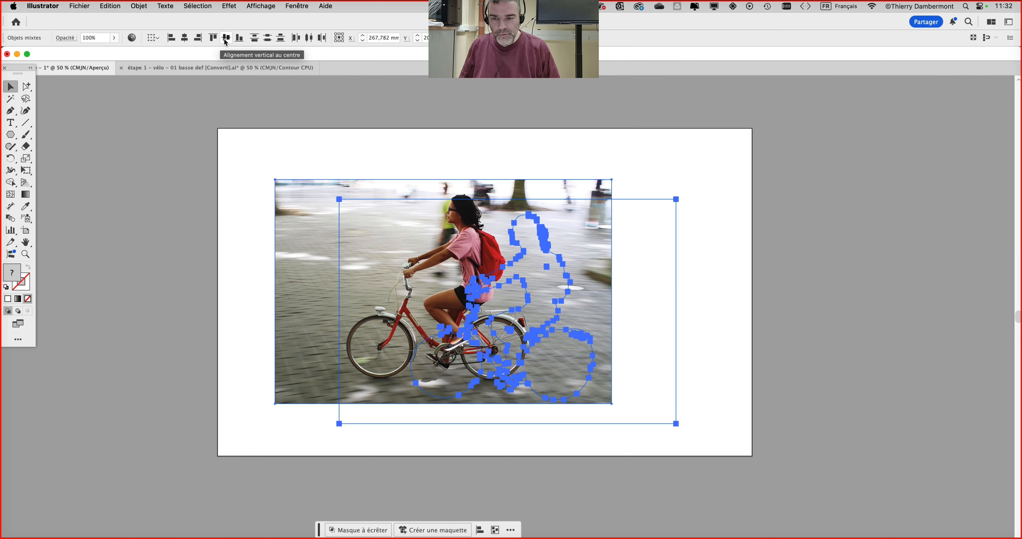
click(226, 39)
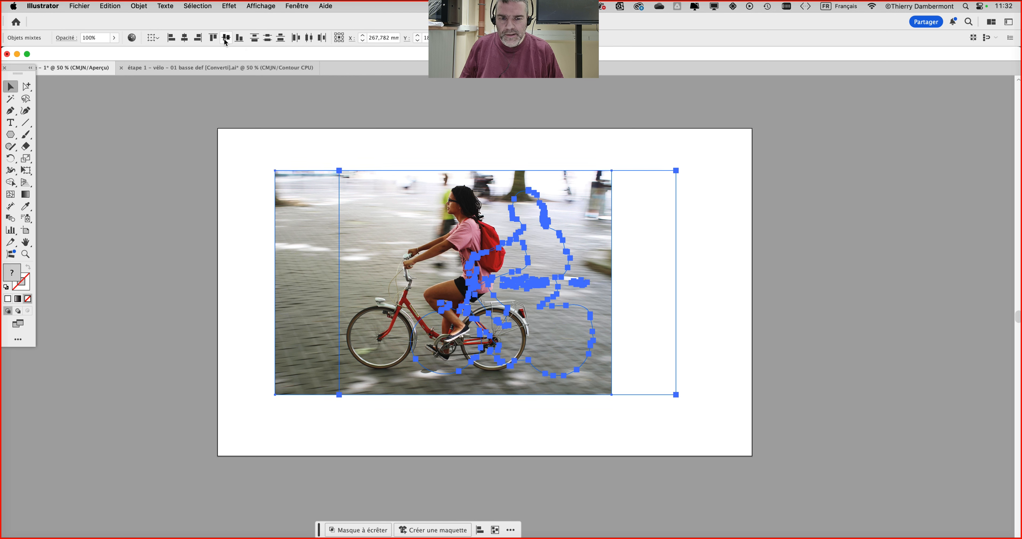
click(184, 38)
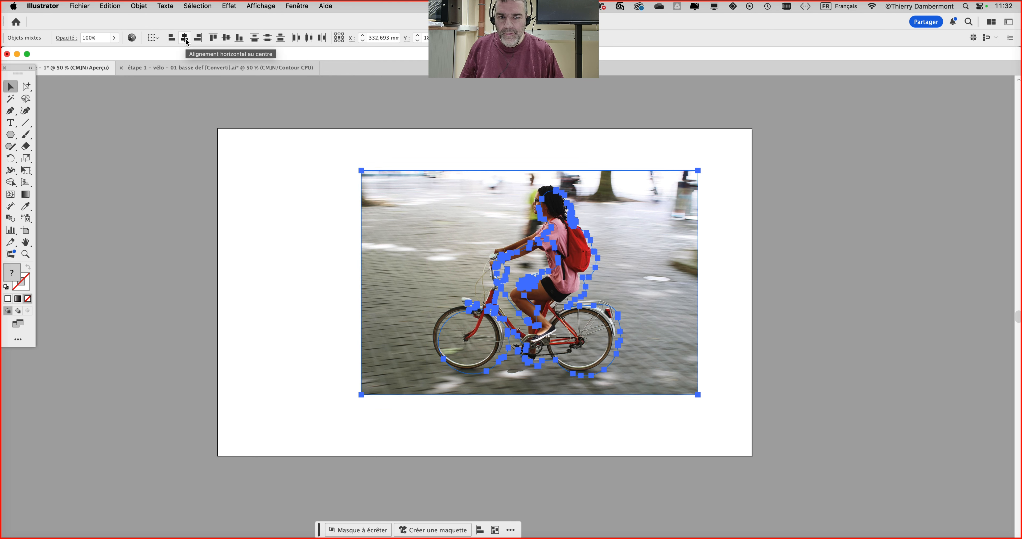
key(super+z)
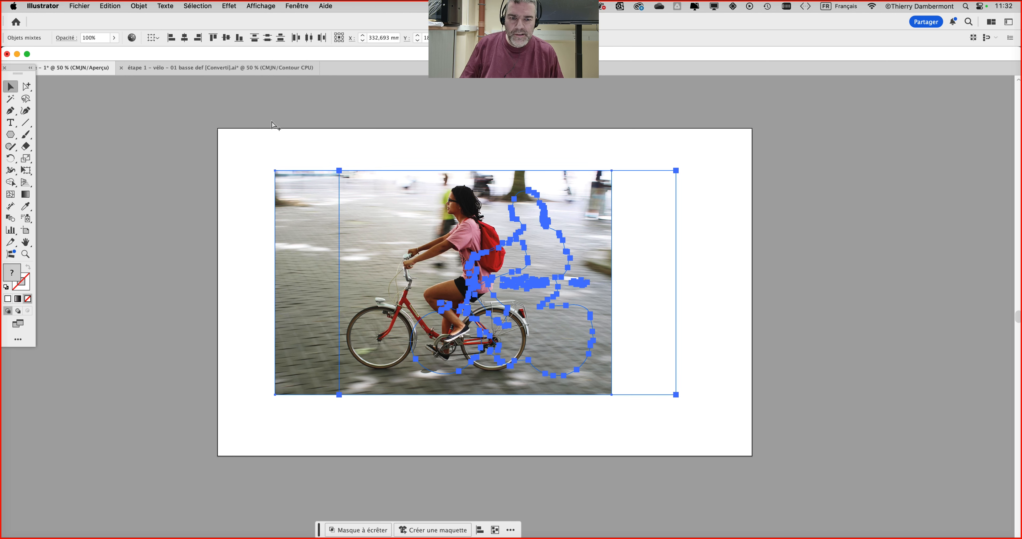
key(super+z)
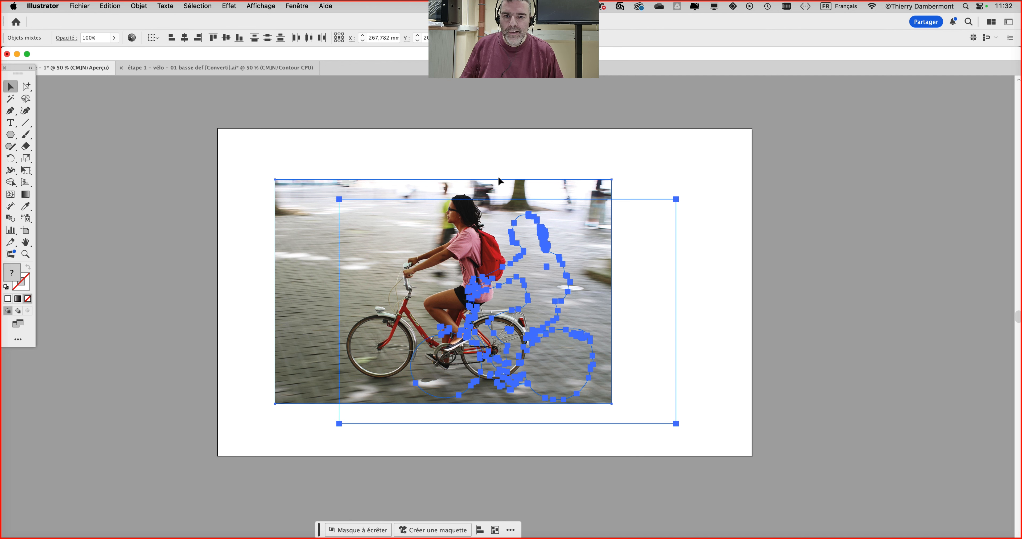
- Move the photo aside, partly off the artboard's left edge, and group all the pasted paths with their surrounding frame
click(498, 177)
click(528, 186)
drag(537, 184, 189, 158)
drag(331, 166, 749, 464)
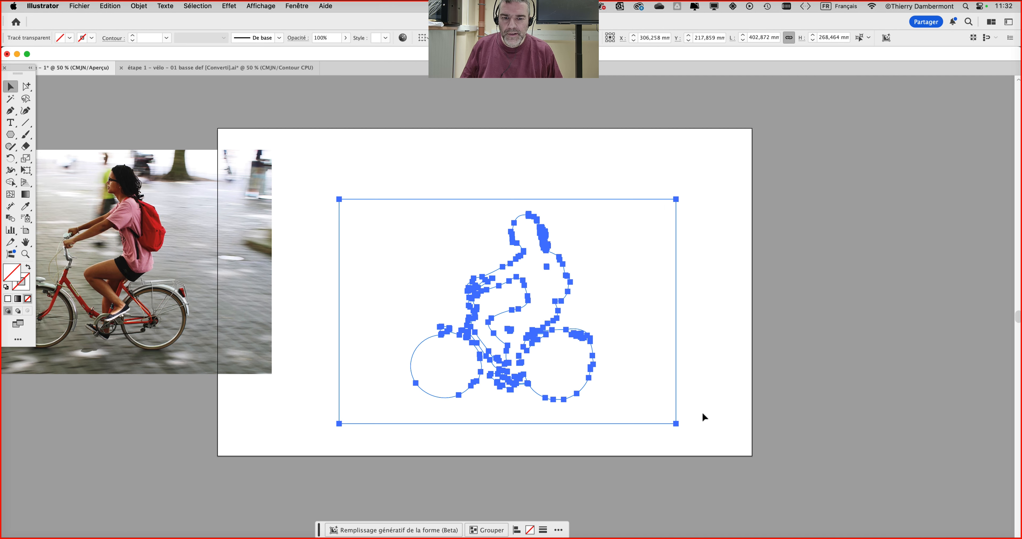
scroll(395, 101, down, 2)
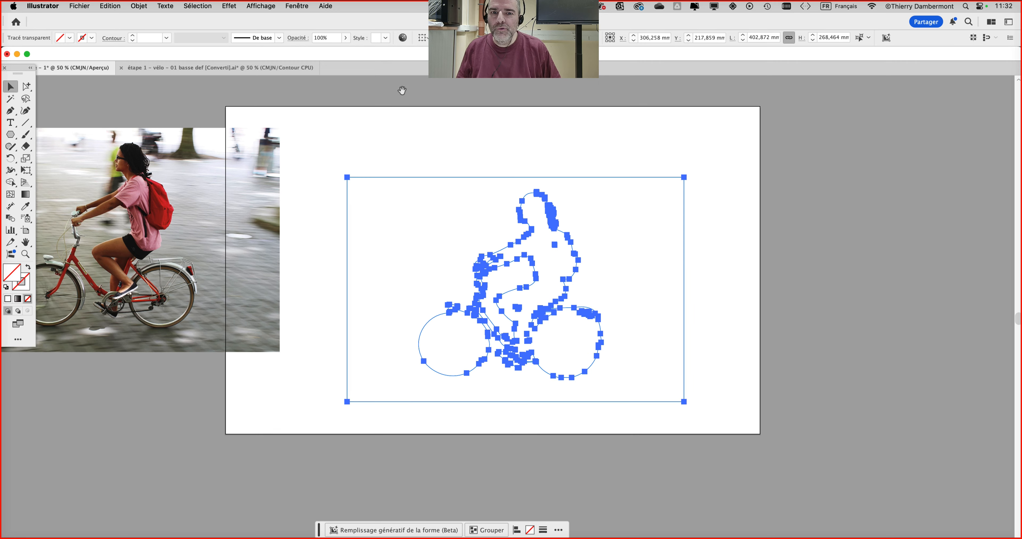
click(139, 6)
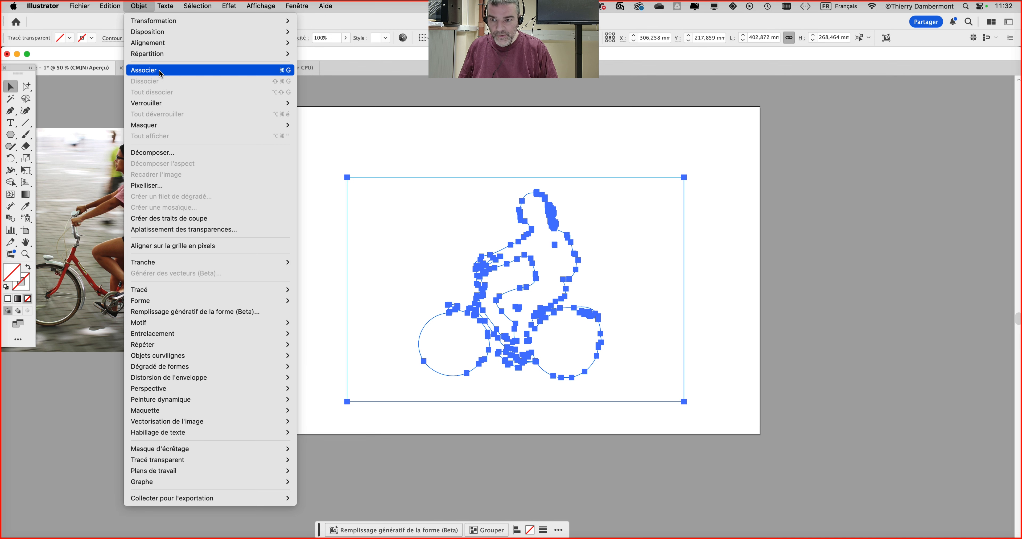
click(160, 73)
- Centre the path group and the photo on each other horizontally and vertically, and check the cyclist's outline up close
shift+click(256, 160)
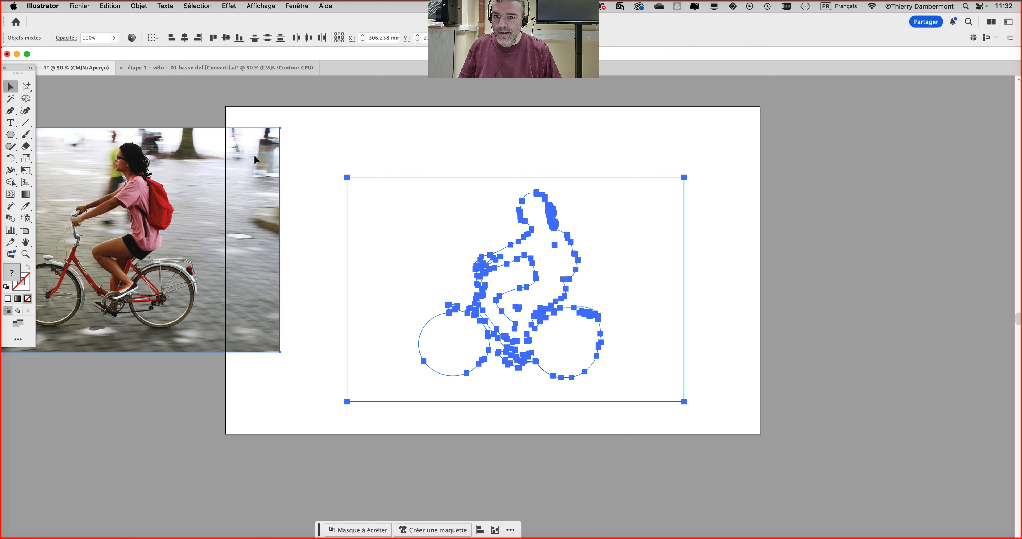
click(185, 38)
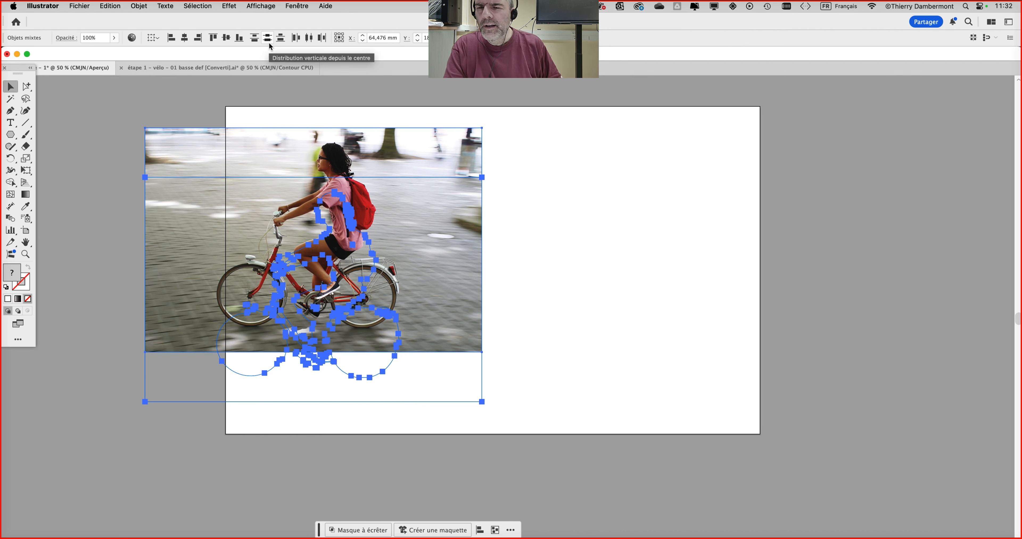
click(227, 37)
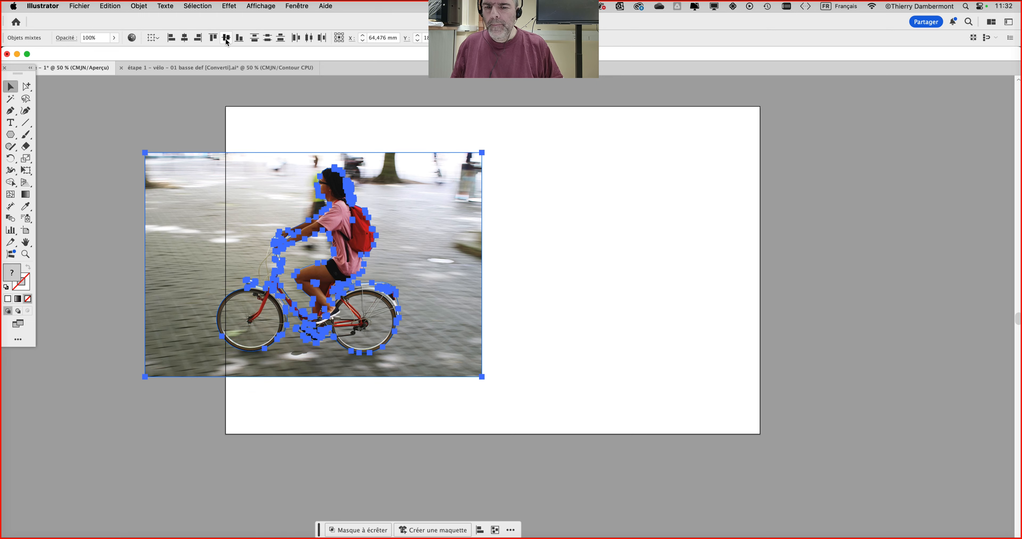
scroll(350, 251, up, 3)
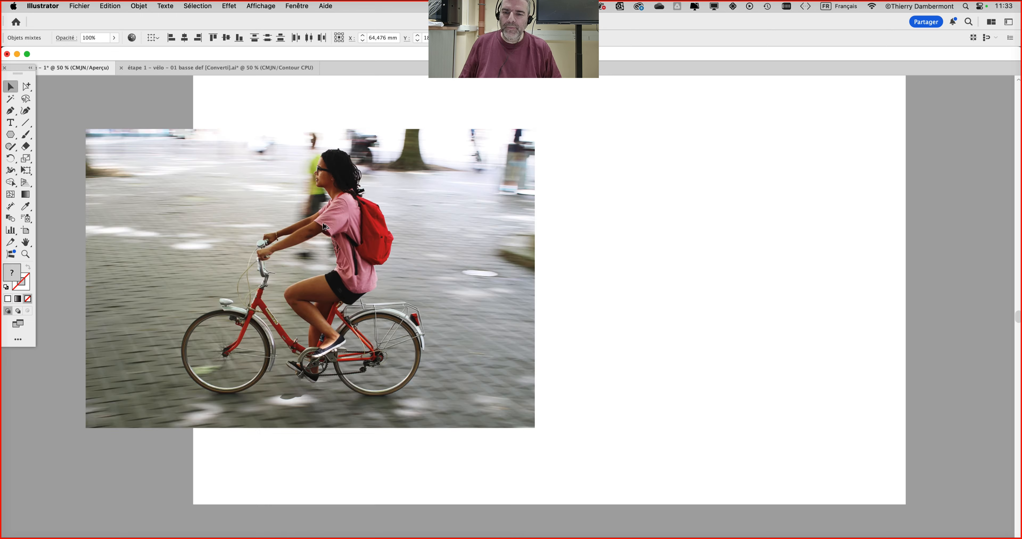
scroll(357, 274, left, 6)
scroll(356, 274, down, 1)
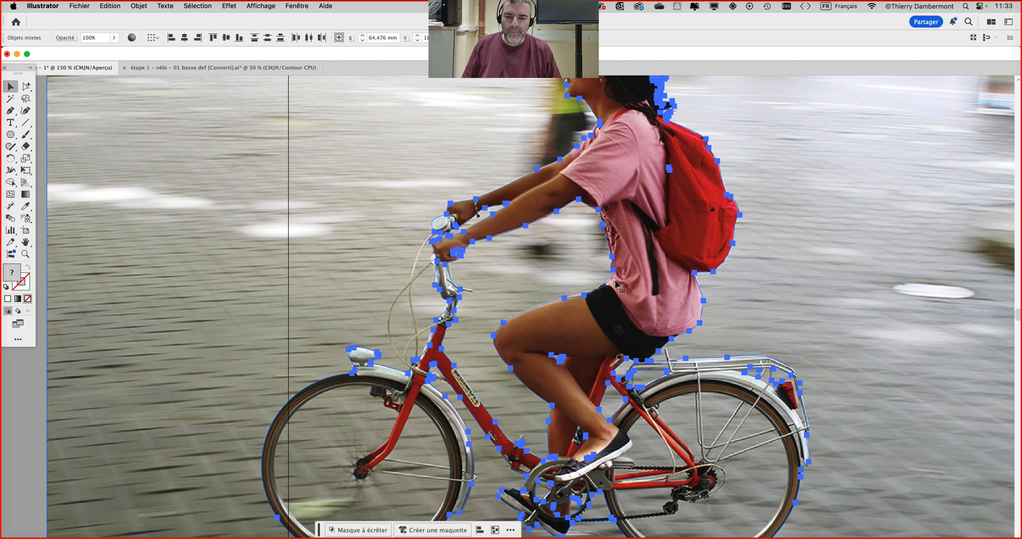
- Move the aligned photo and path group together fully onto the artboard, at about X 256 mm, and deselect them
scroll(539, 333, down, 2)
scroll(539, 333, right, 1)
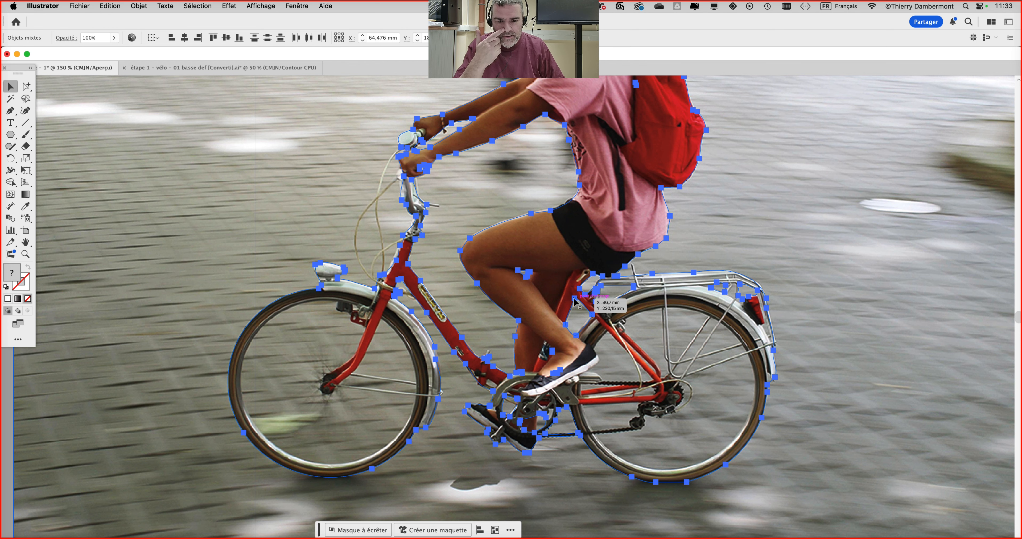
scroll(574, 300, down, 2)
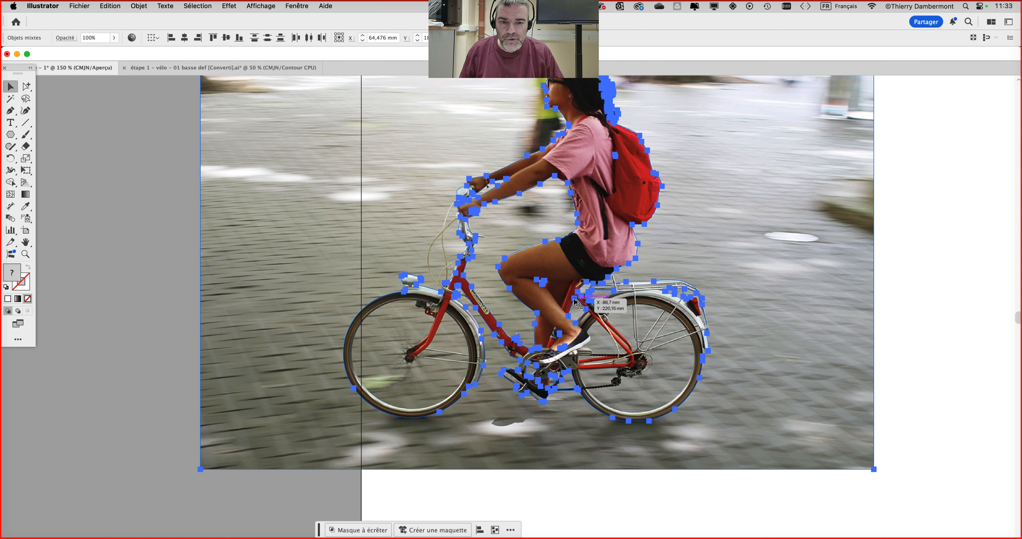
drag(621, 276, 527, 286)
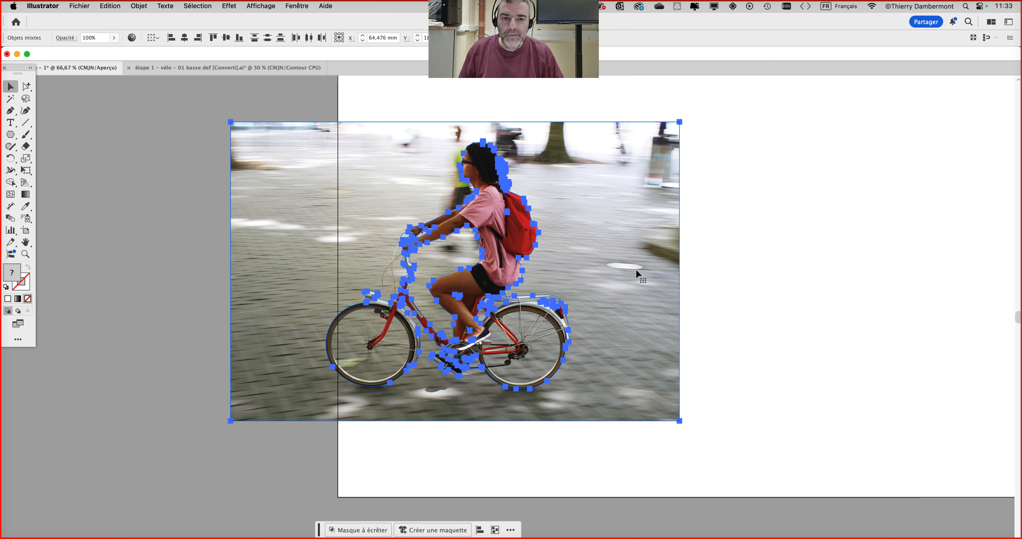
click(777, 205)
scroll(410, 157, right, 5)
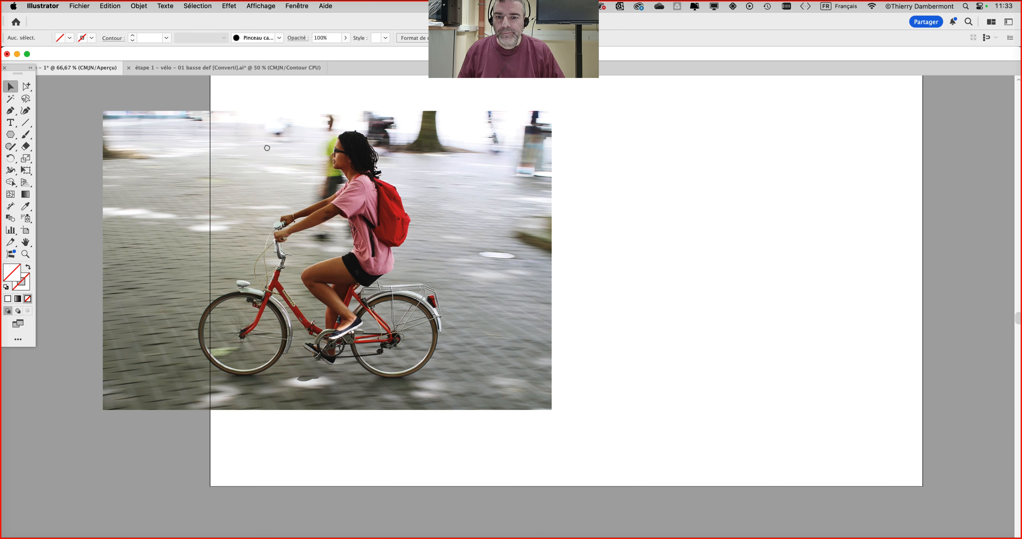
click(423, 319)
scroll(423, 318, left, 8)
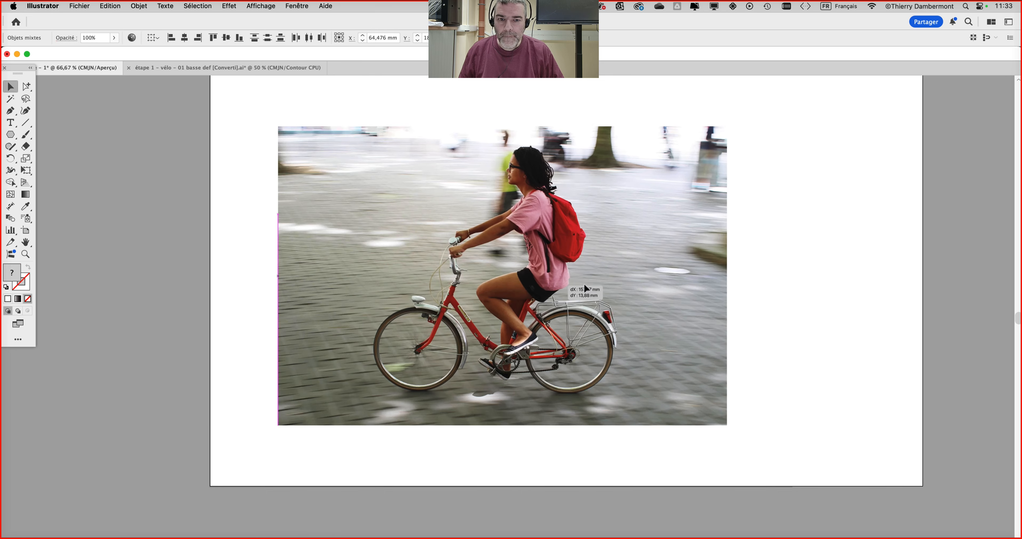
scroll(244, 162, right, 10)
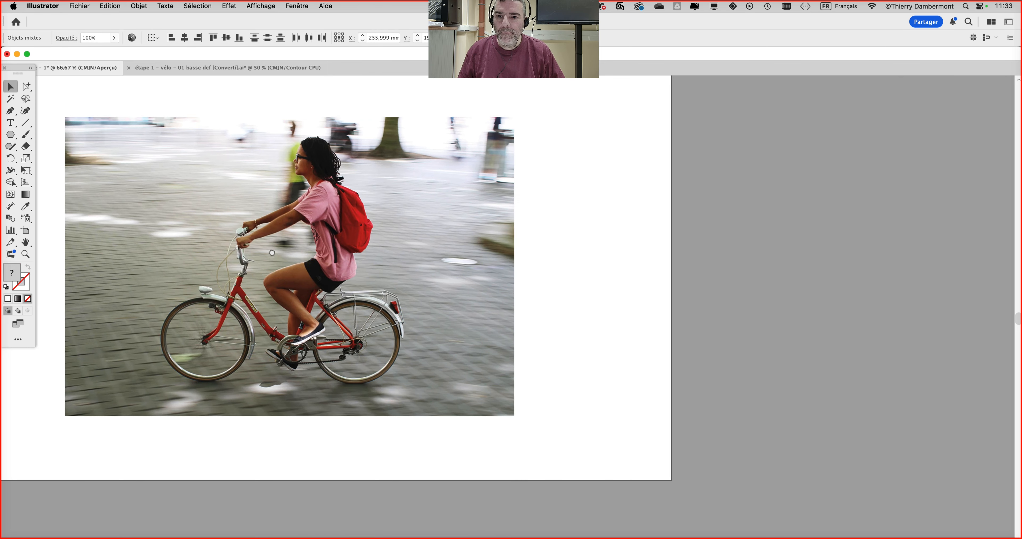
click(748, 265)
- Show the document's layers and set their row size to 80 pixels
click(297, 6)
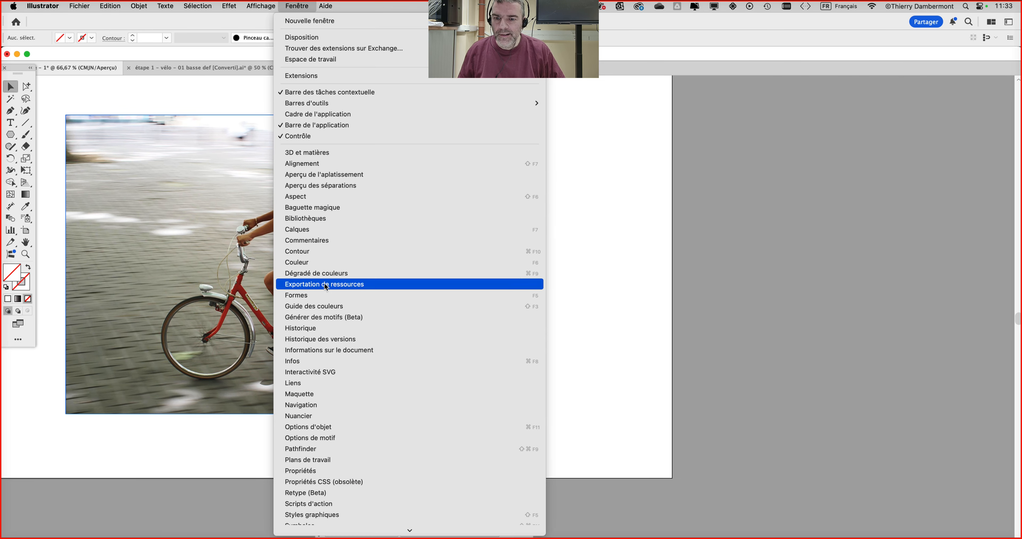
click(306, 232)
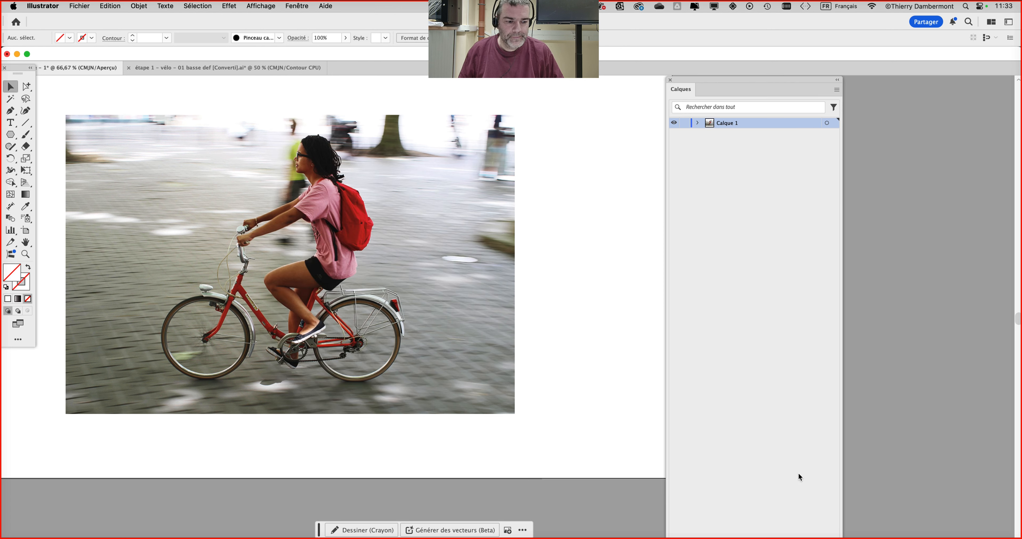
click(836, 91)
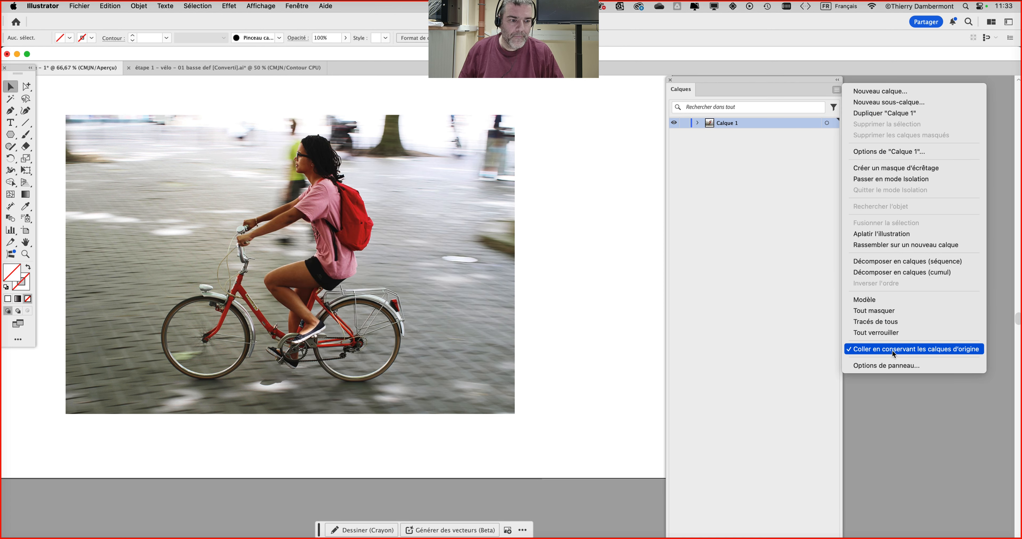
click(903, 365)
click(461, 263)
text(80)
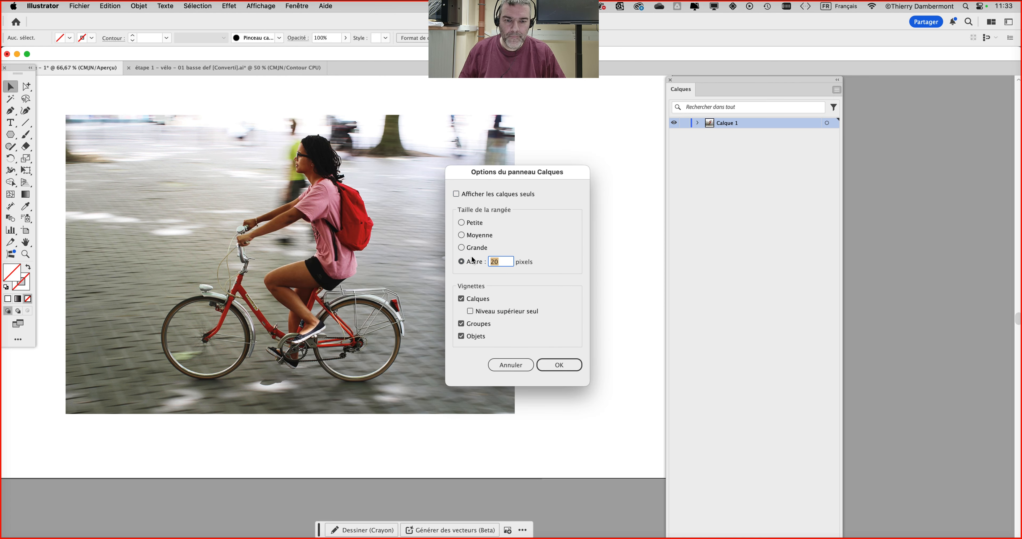
click(559, 365)
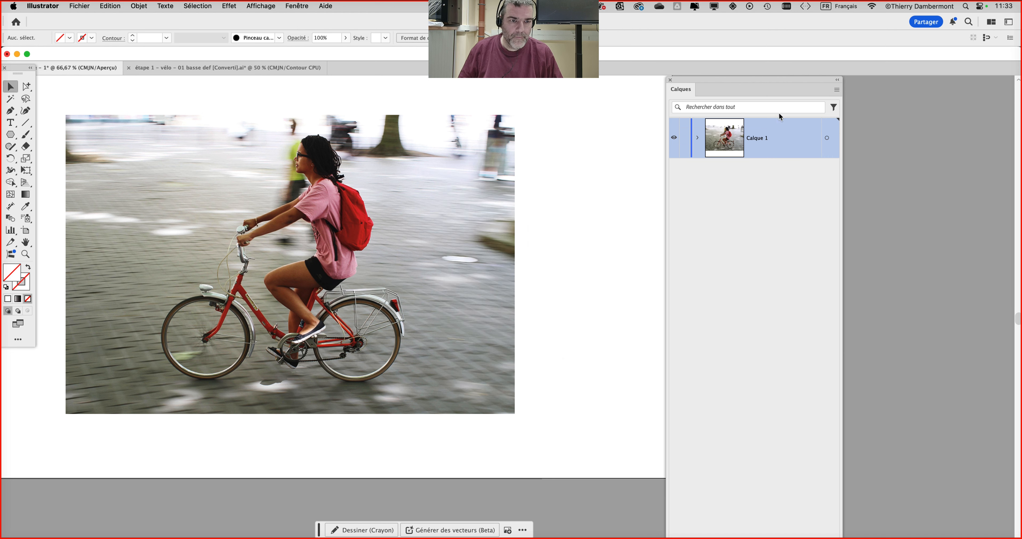
- Reposition and enlarge the layer list, expand Calque 1, and lock the photo
drag(721, 85, 714, 9)
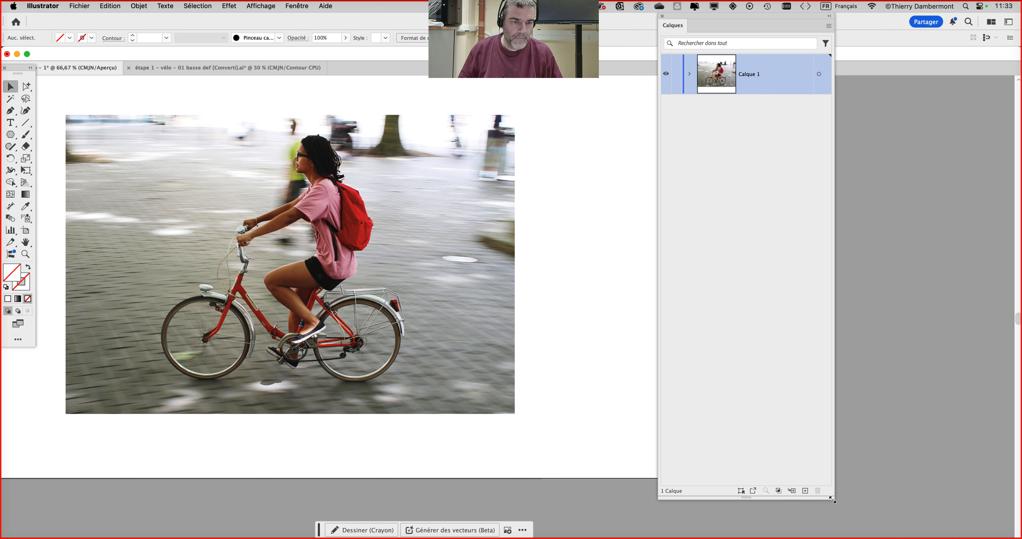
drag(832, 500, 864, 265)
click(691, 74)
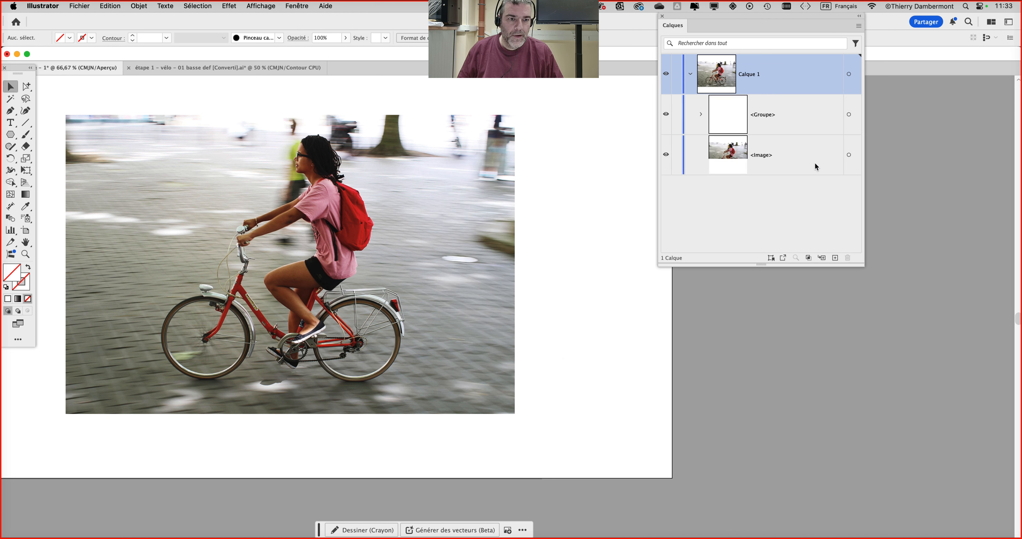
drag(862, 262, 899, 384)
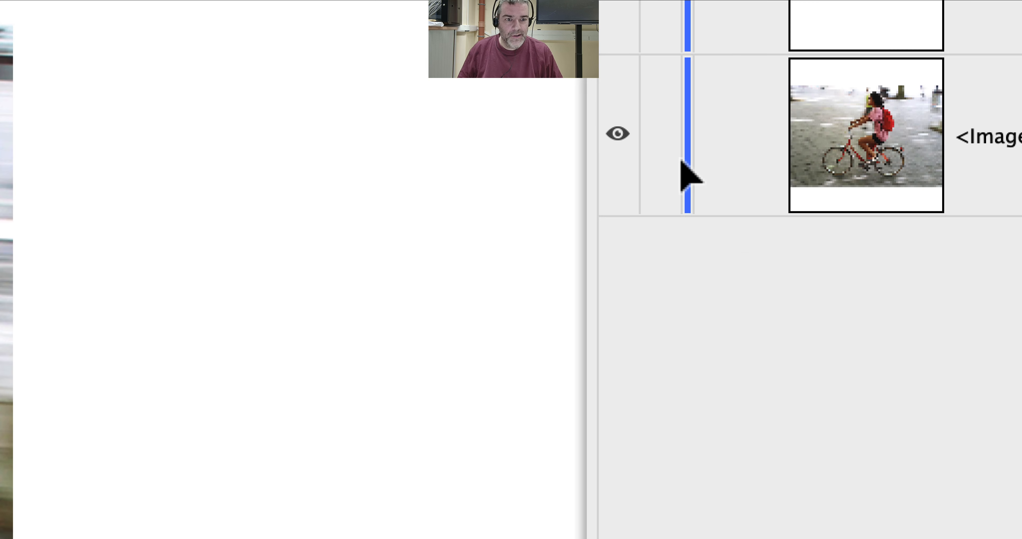
click(678, 155)
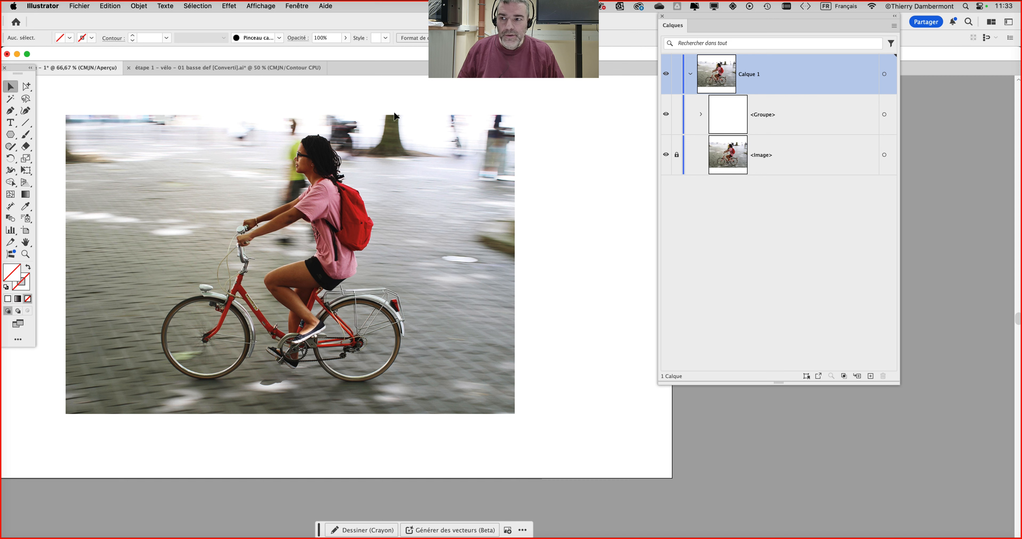
- Try to select only the frame around the cyclist paths, and examine the artwork in outline view and the group's contents
click(237, 116)
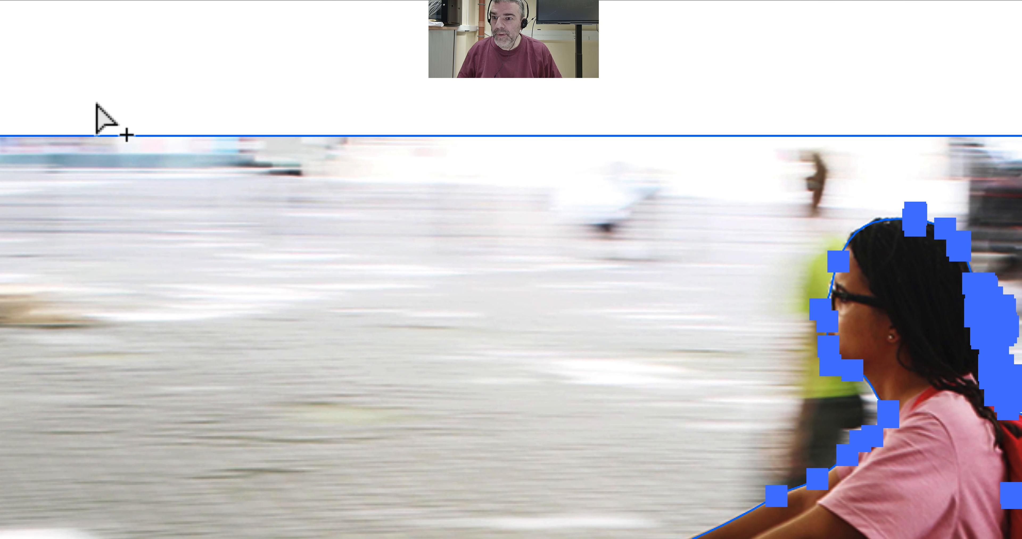
click(116, 109)
click(100, 132)
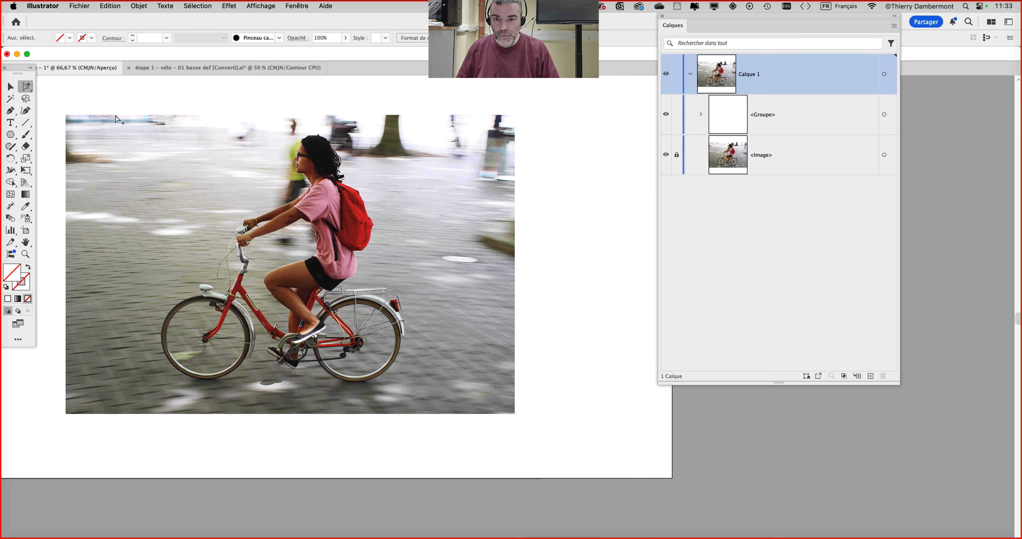
key(super+shift+a)
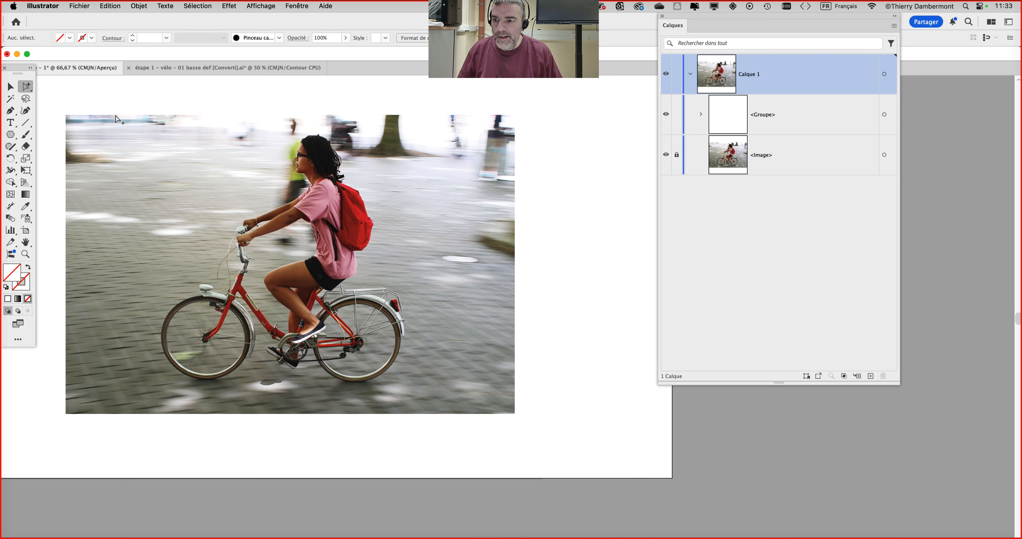
key(super+y)
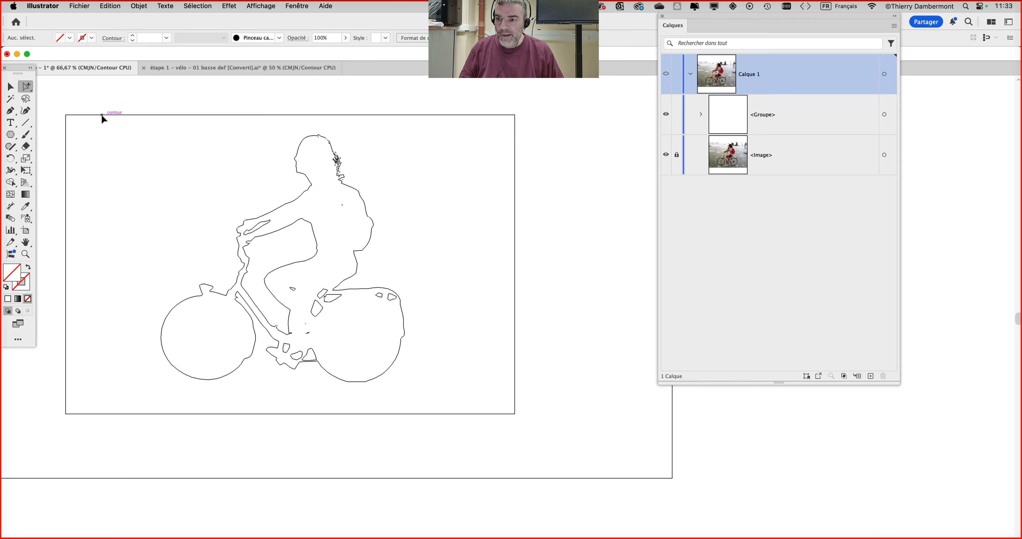
key(super+y)
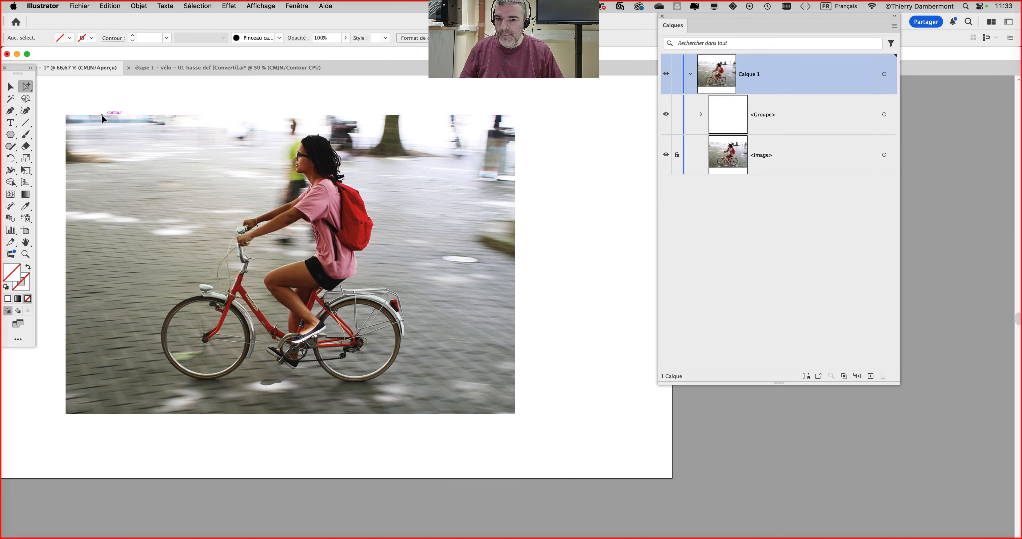
click(701, 115)
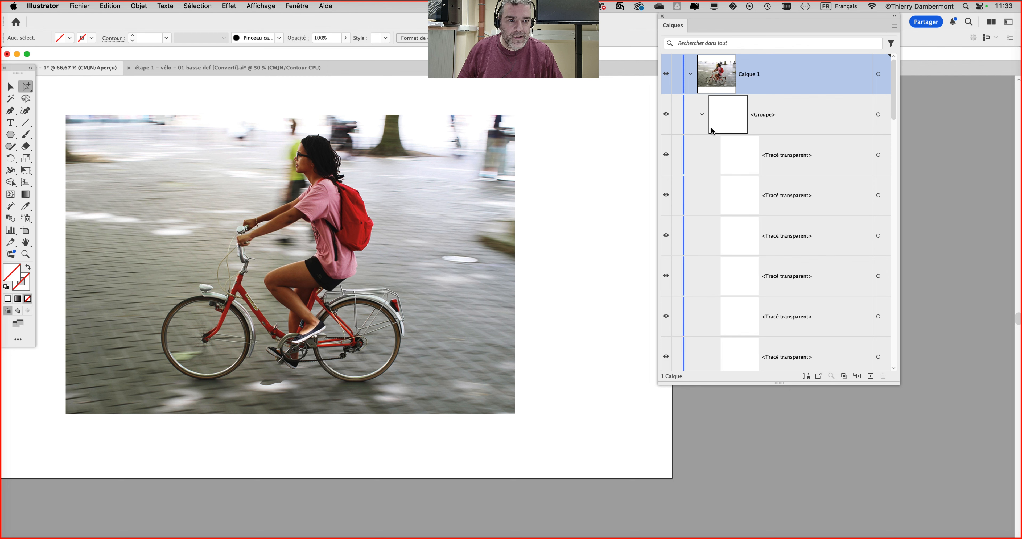
click(701, 115)
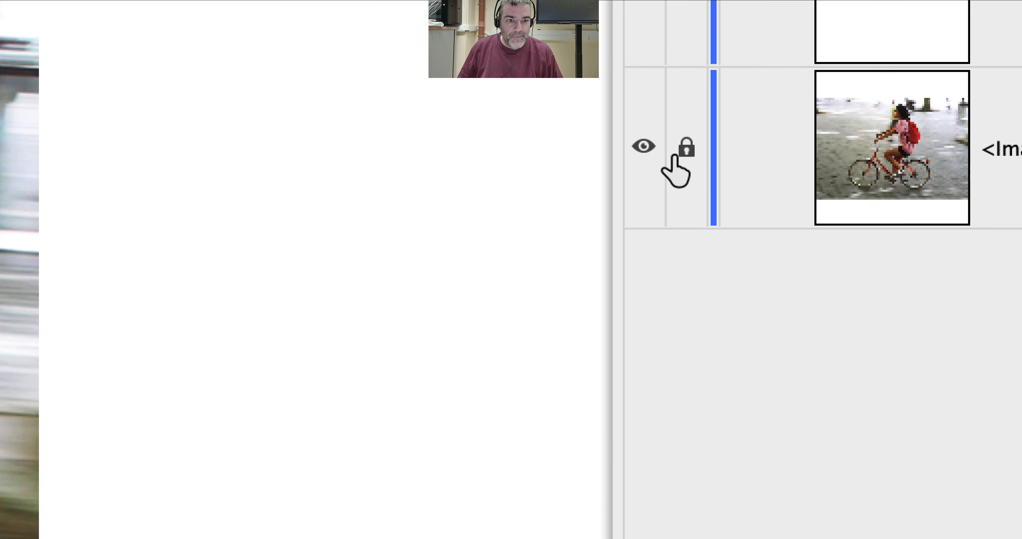
- Unlock the photo and select it together with the path group
click(677, 155)
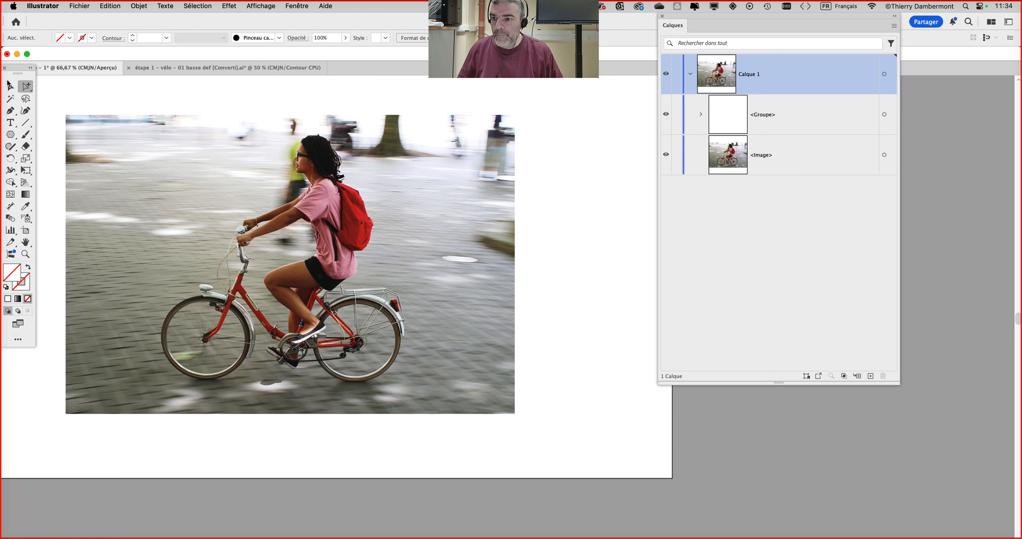
click(9, 84)
drag(52, 94, 561, 443)
click(517, 214)
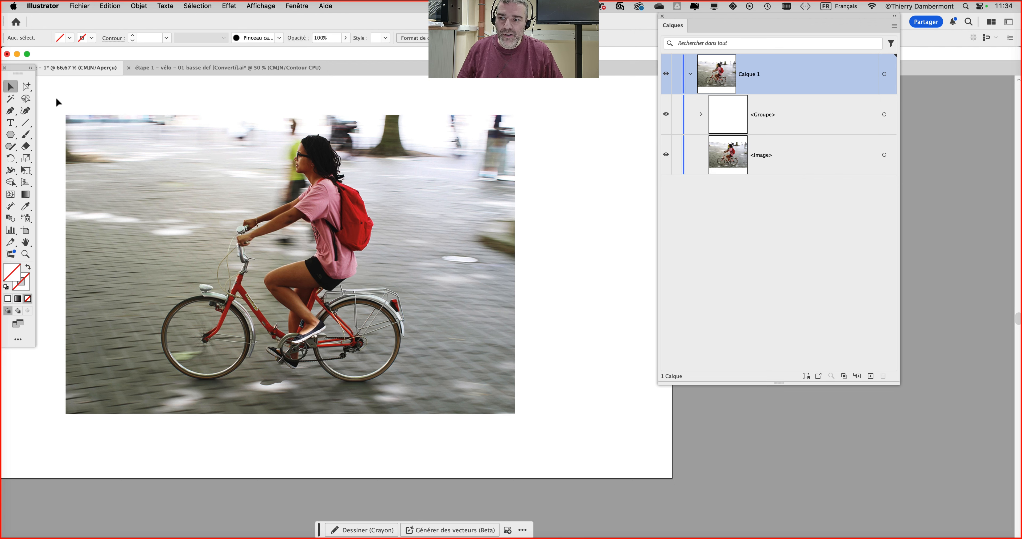
drag(57, 102, 588, 460)
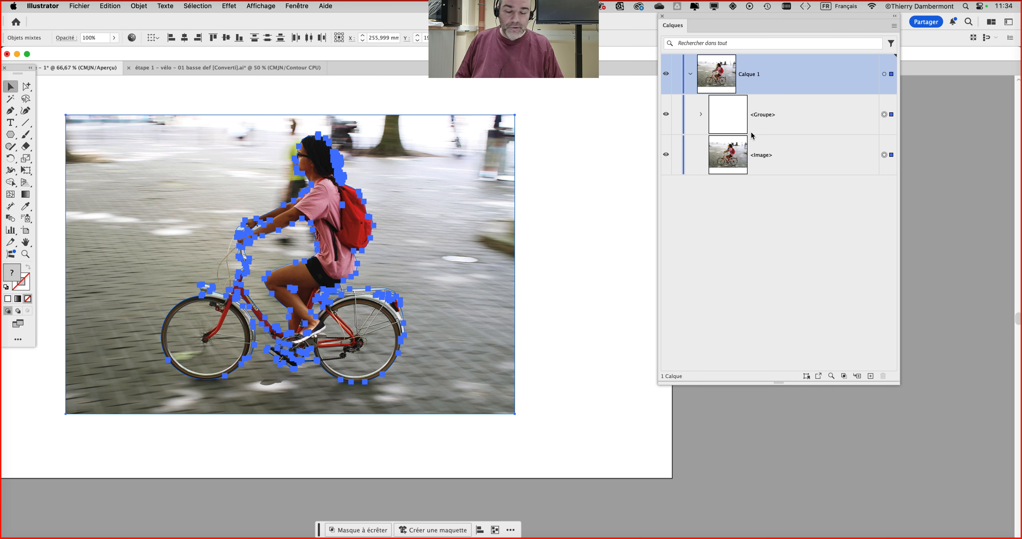
click(139, 5)
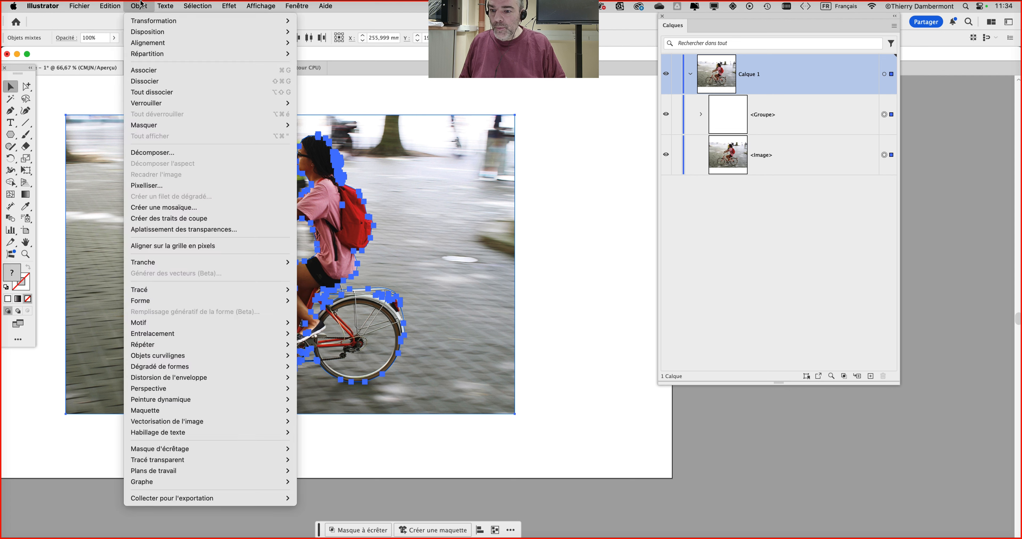
click(571, 257)
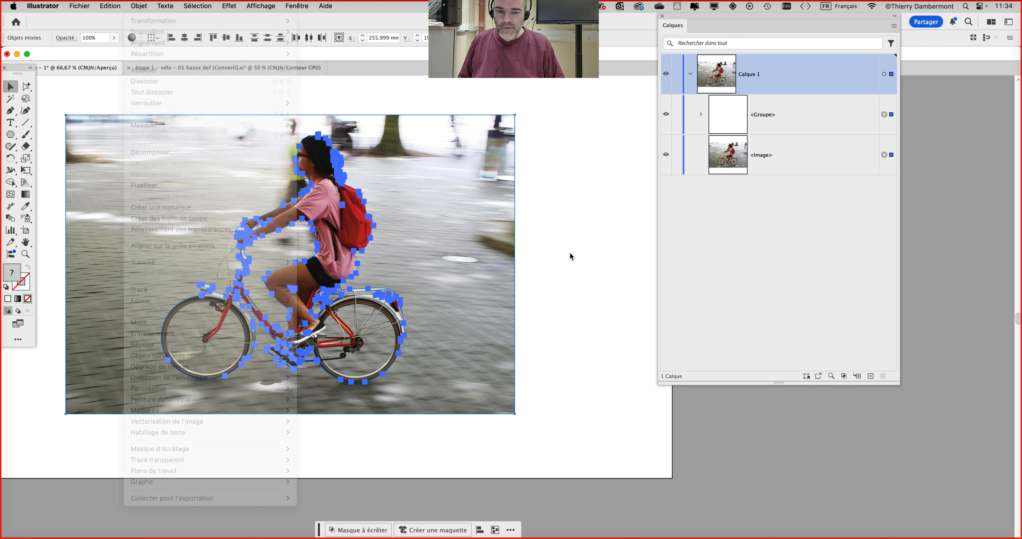
- Save the document as étape 2.ai in Adobe Illustrator format, compatible with Illustrator 2020
click(79, 6)
click(105, 114)
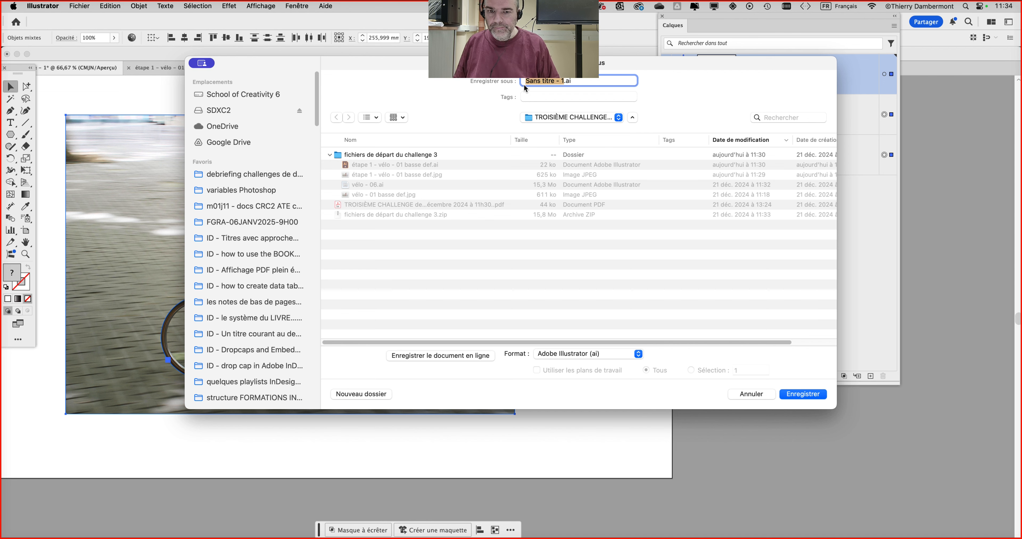
text(étape 2)
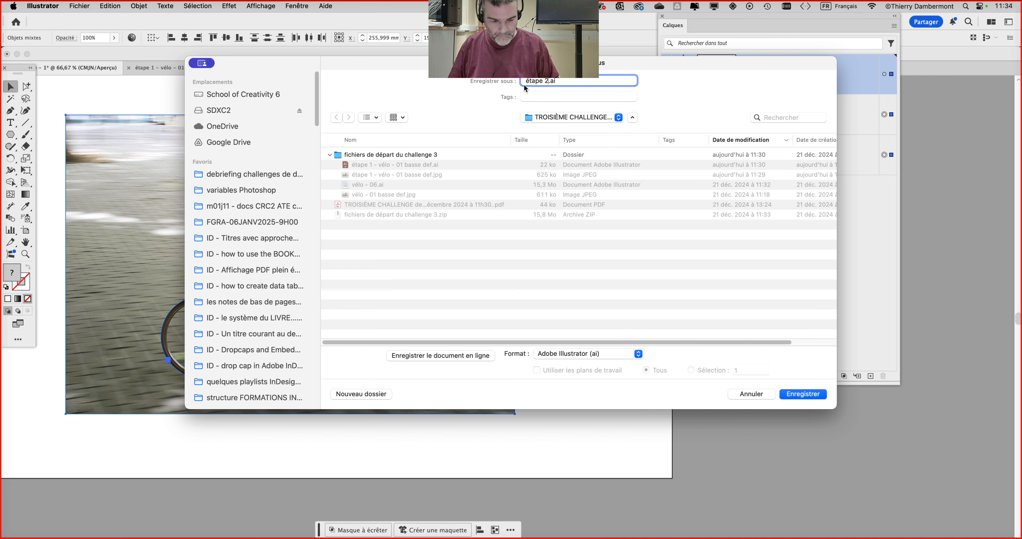
click(814, 394)
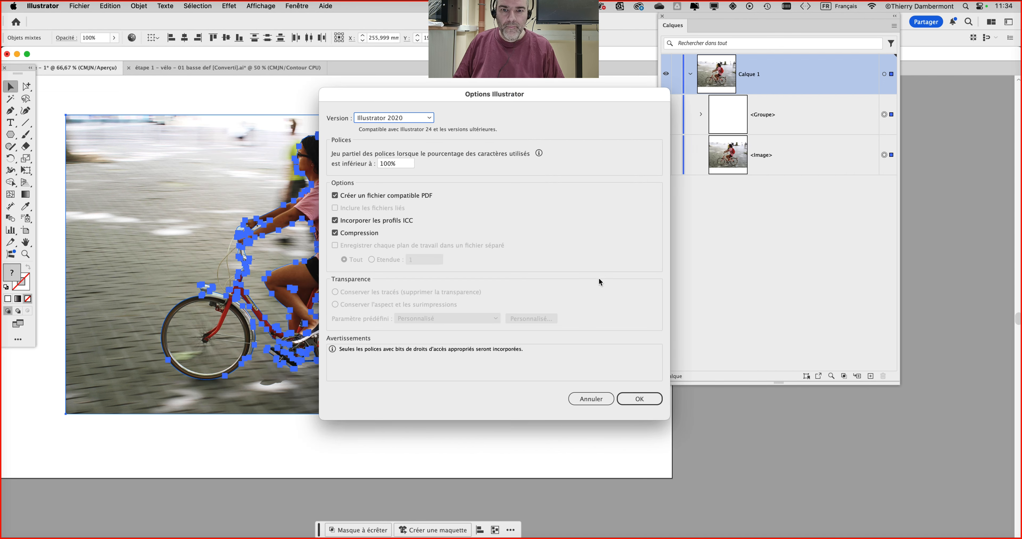
click(641, 398)
- Try to clip the photo with the whole path group using a clipping mask, and examine the clip group's contents
click(140, 6)
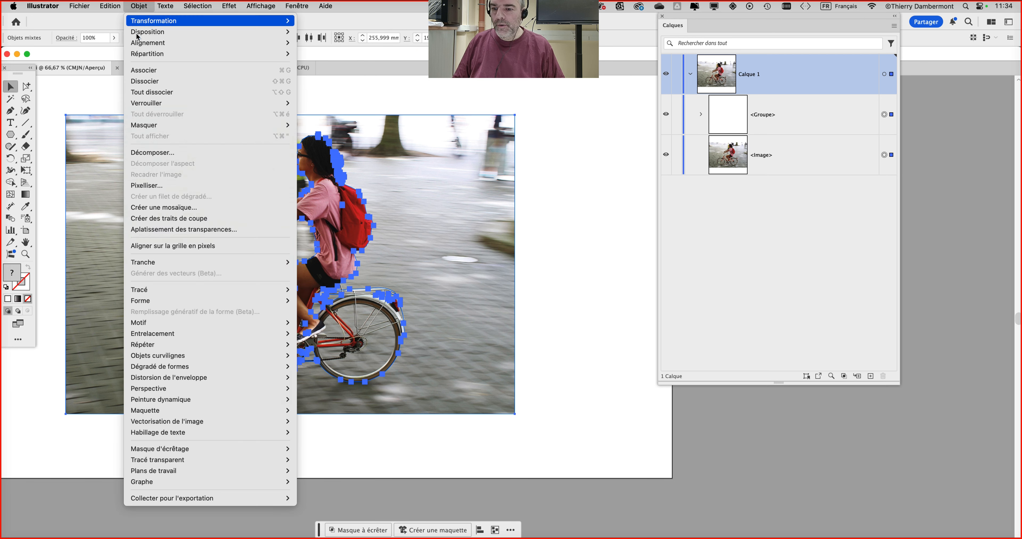
mouse_move(258, 449)
click(327, 449)
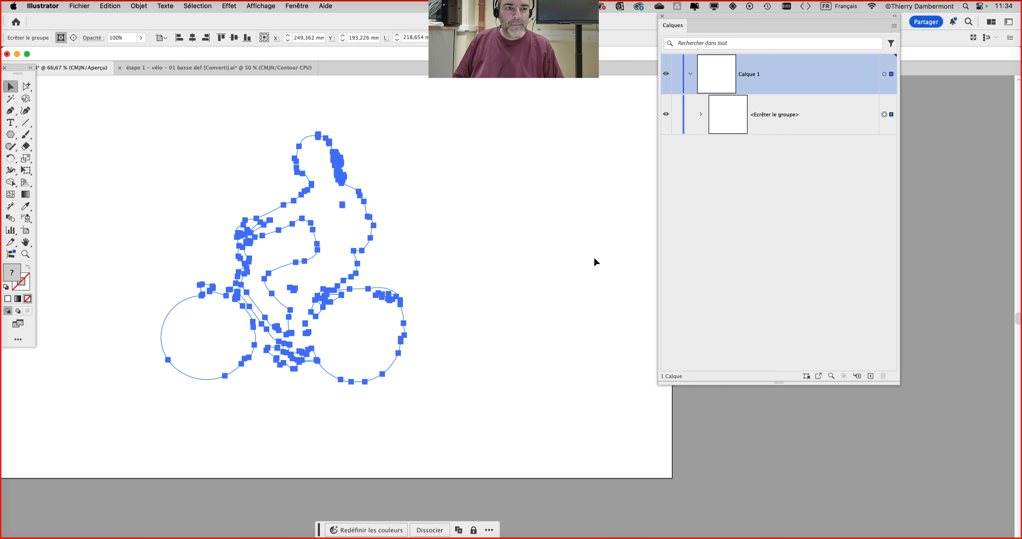
scroll(265, 278, up, 1)
drag(546, 256, 554, 307)
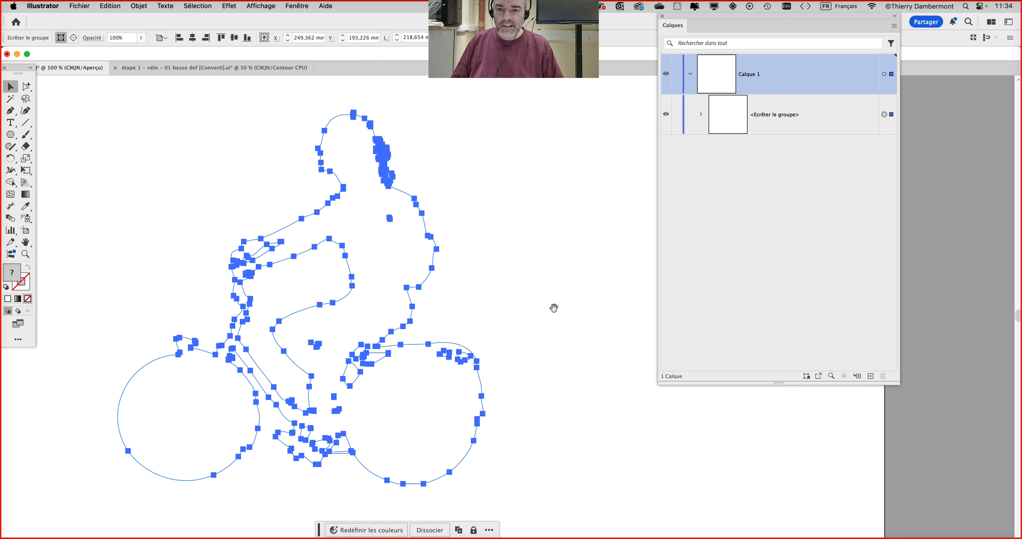
click(701, 115)
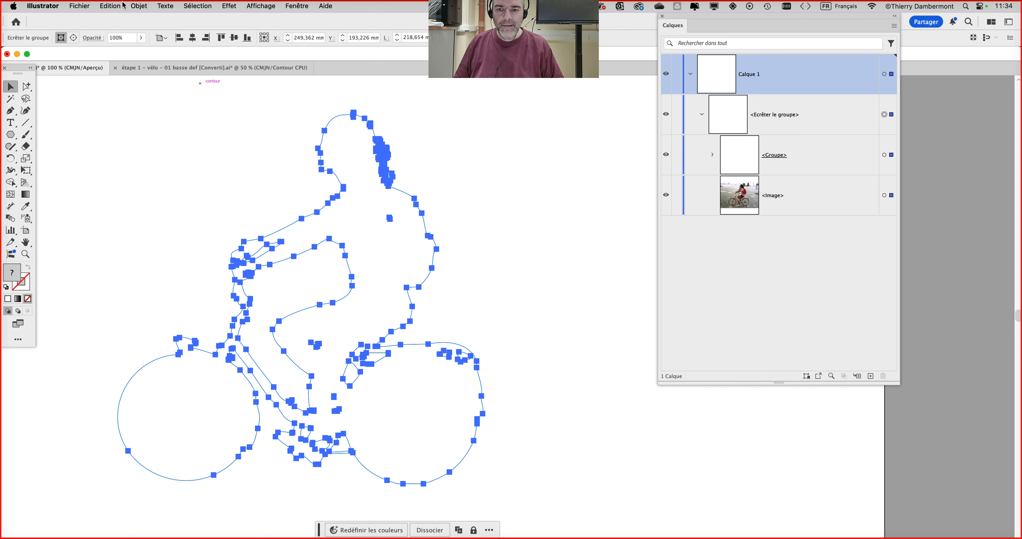
- Undo the clipping mask made with the whole path group, and examine the separate compound paths inside that group
click(110, 5)
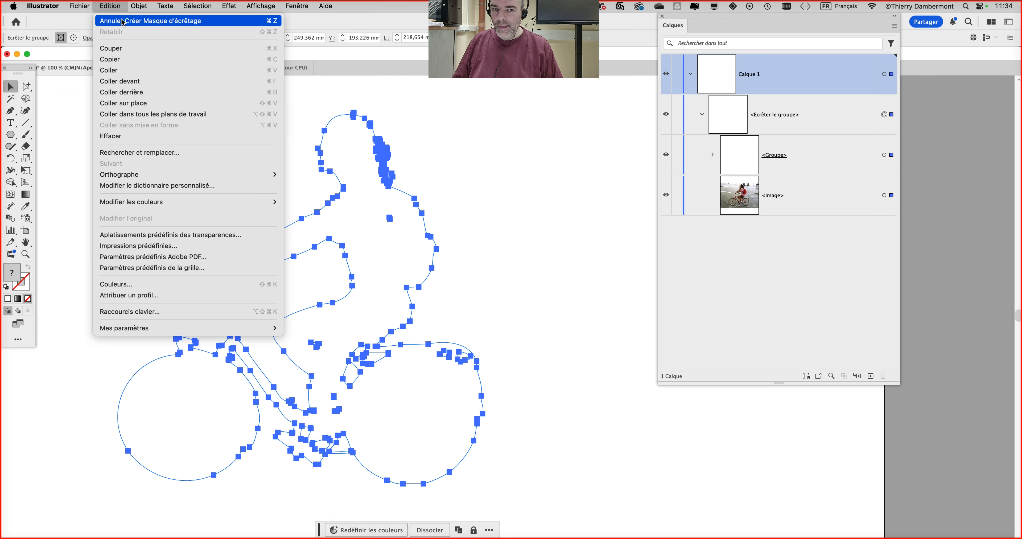
click(123, 22)
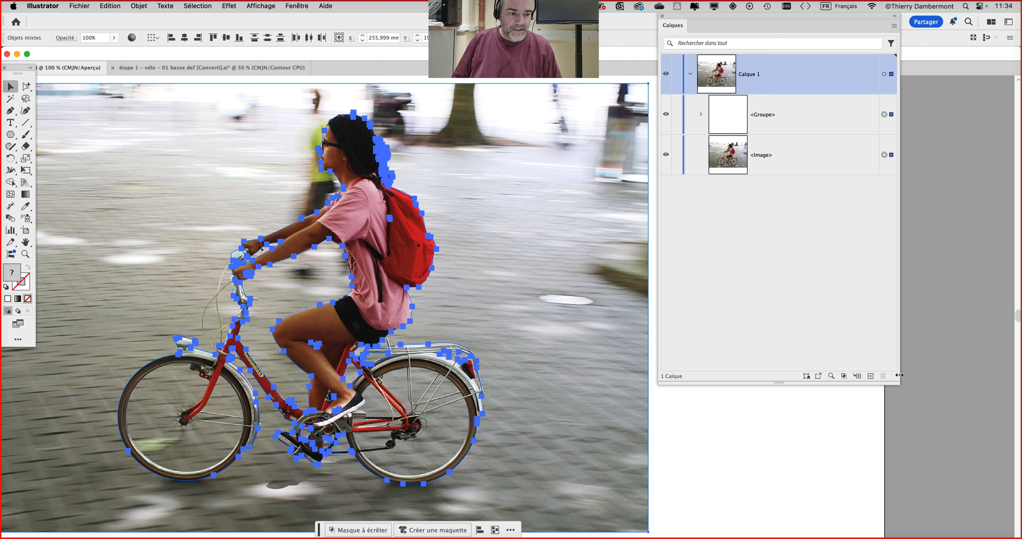
drag(897, 383, 938, 469)
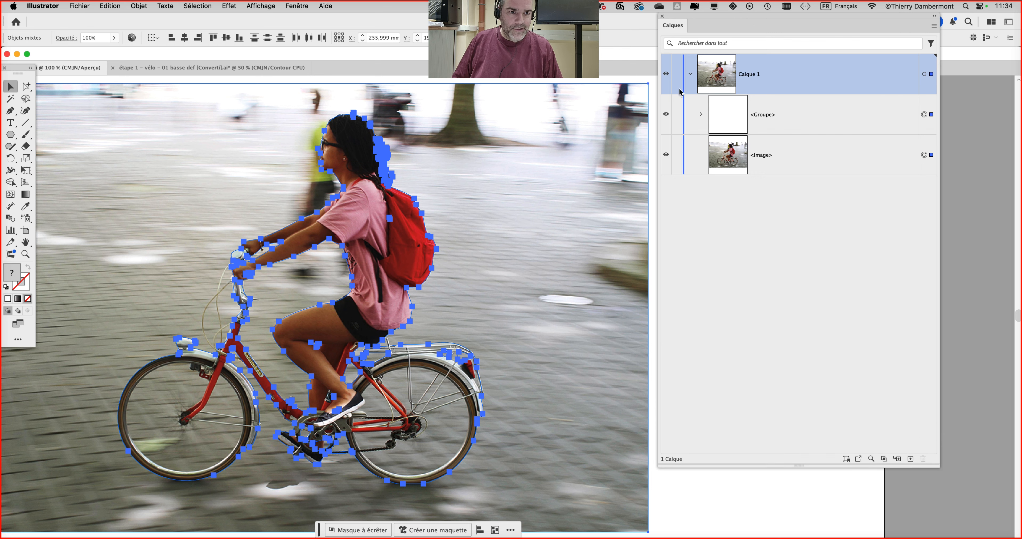
click(701, 115)
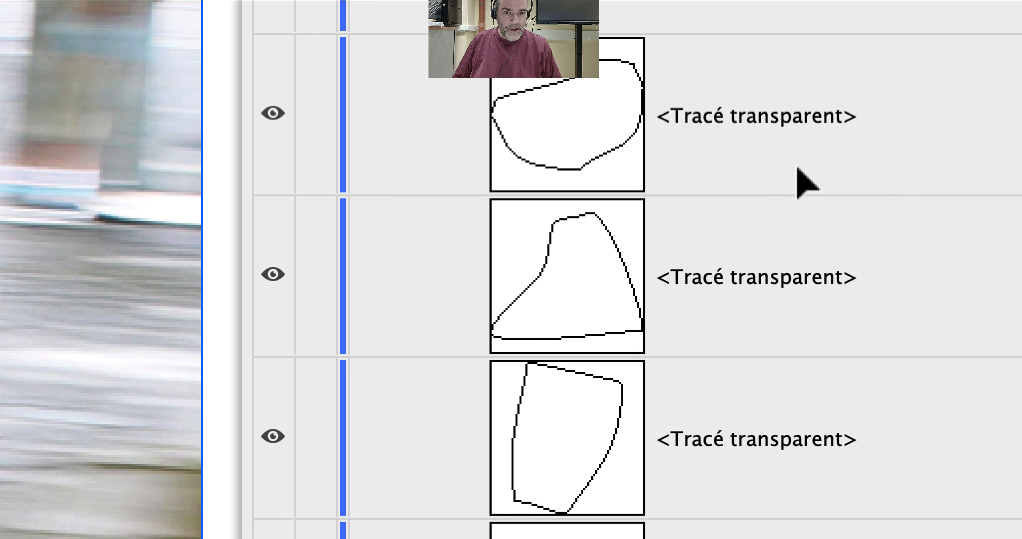
scroll(797, 169, down, 5)
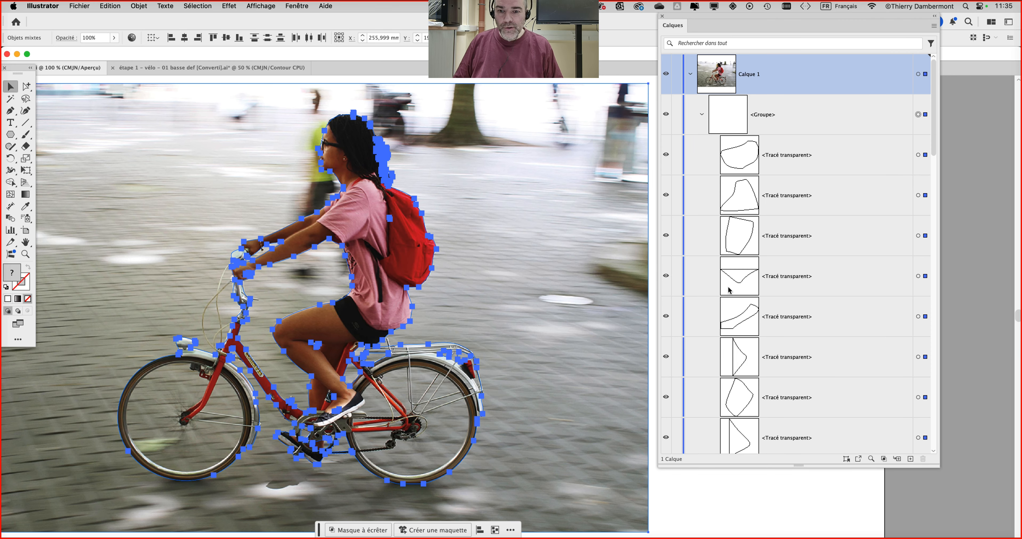
scroll(828, 234, down, 10)
scroll(827, 239, up, 10)
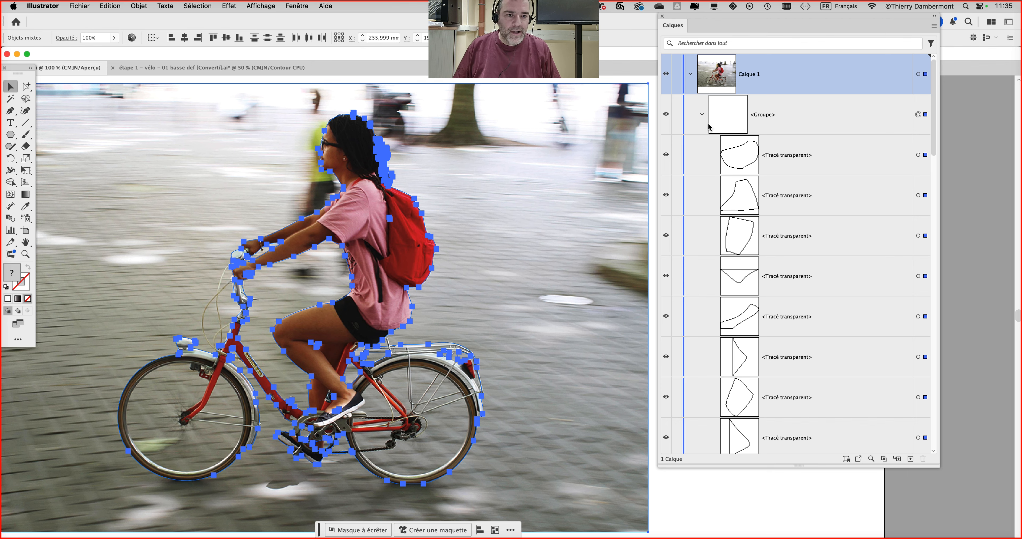
click(702, 115)
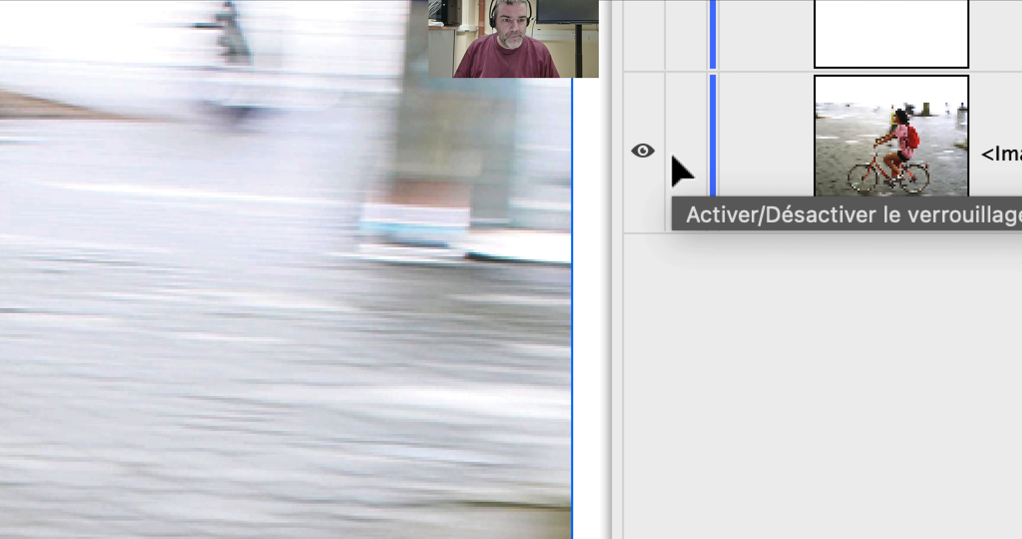
- Lock the photo and list the paths inside the cyclist group in the enlarged layer list
click(678, 156)
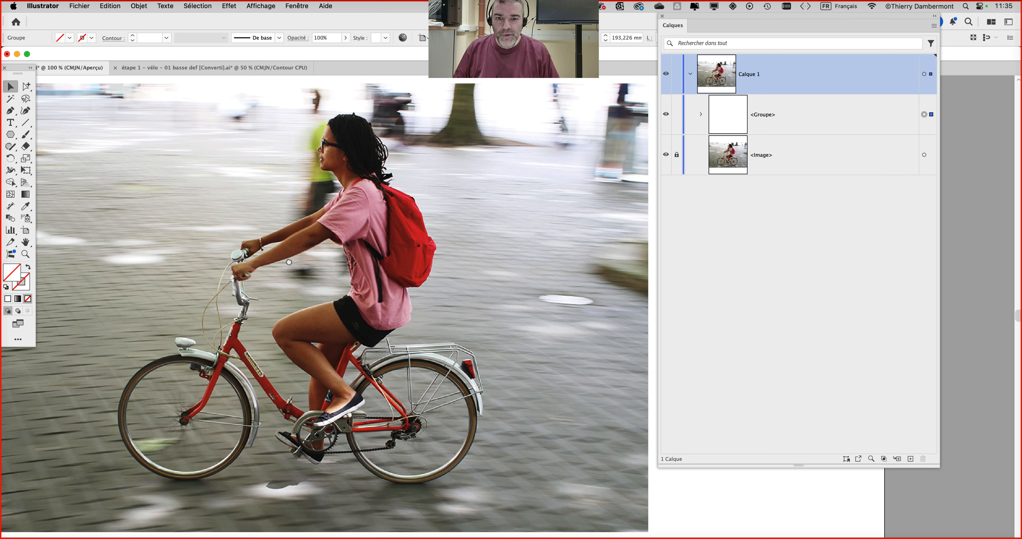
drag(369, 232, 302, 216)
click(701, 115)
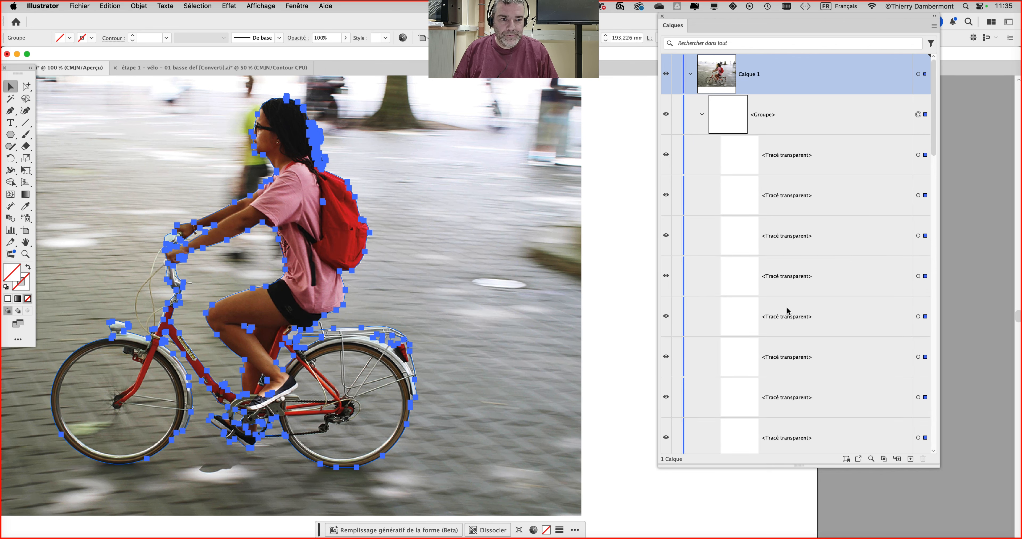
drag(939, 467, 937, 509)
- Show the Pathfinder options and combine the selected cyclist group into a single compound path
click(296, 5)
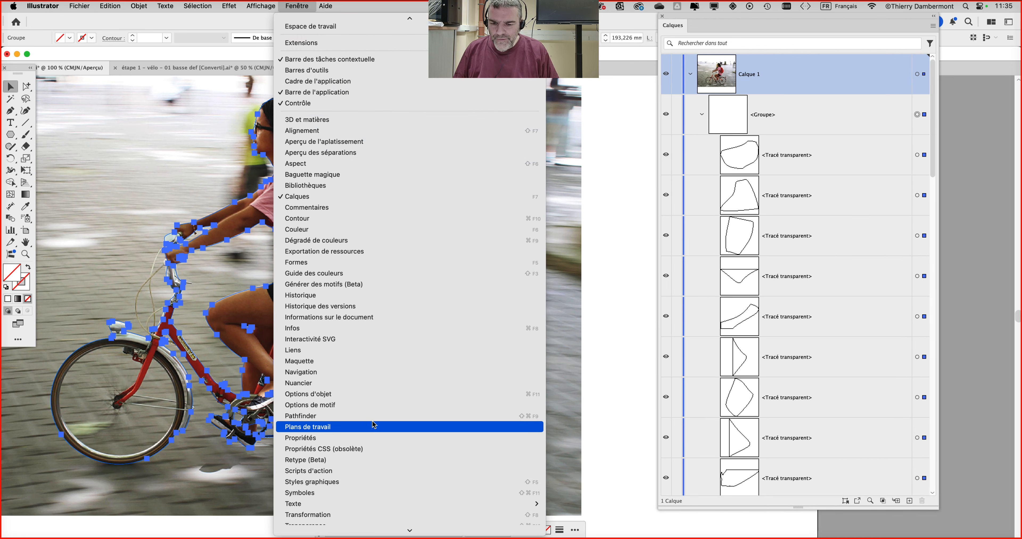
click(357, 414)
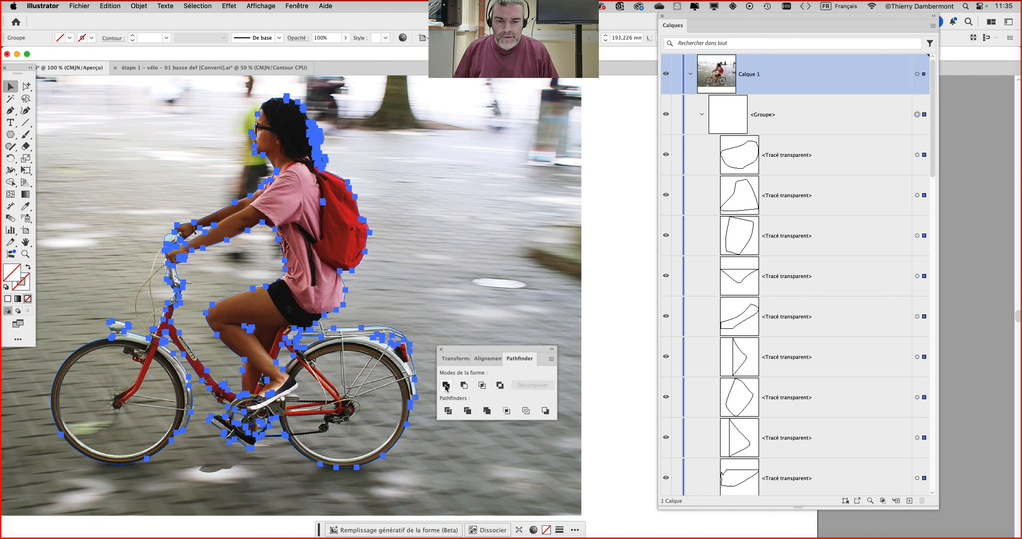
drag(500, 352, 589, 326)
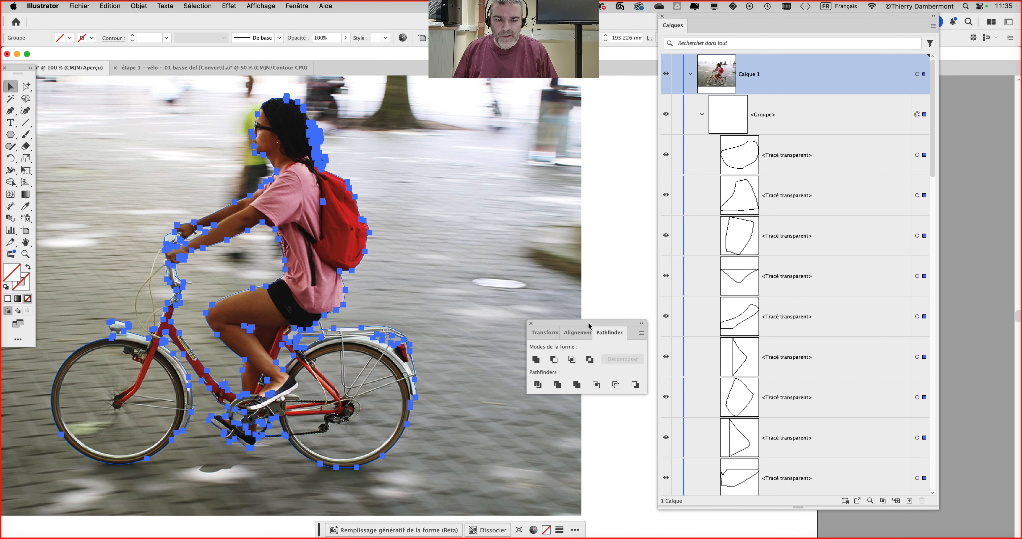
click(138, 6)
mouse_move(166, 461)
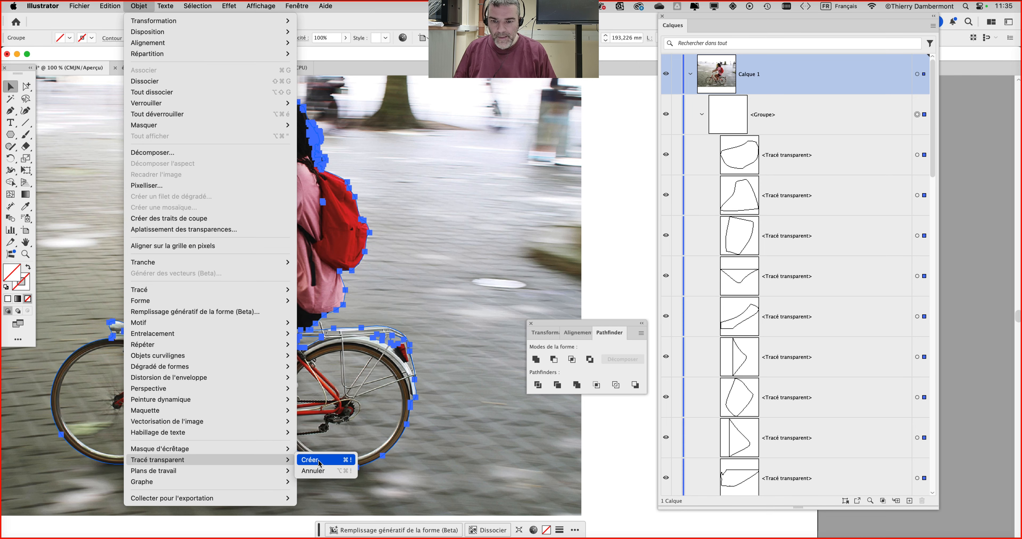
click(320, 460)
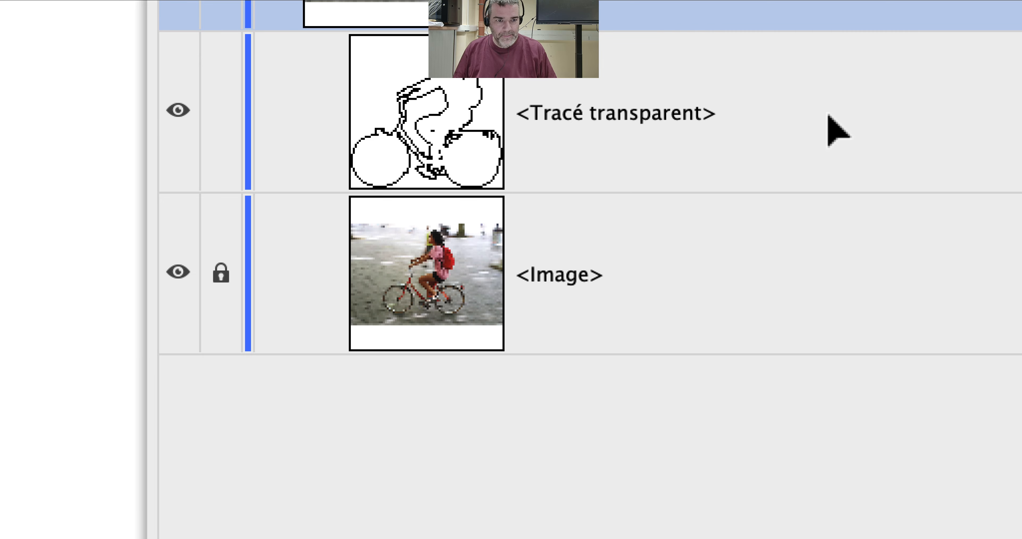
click(829, 116)
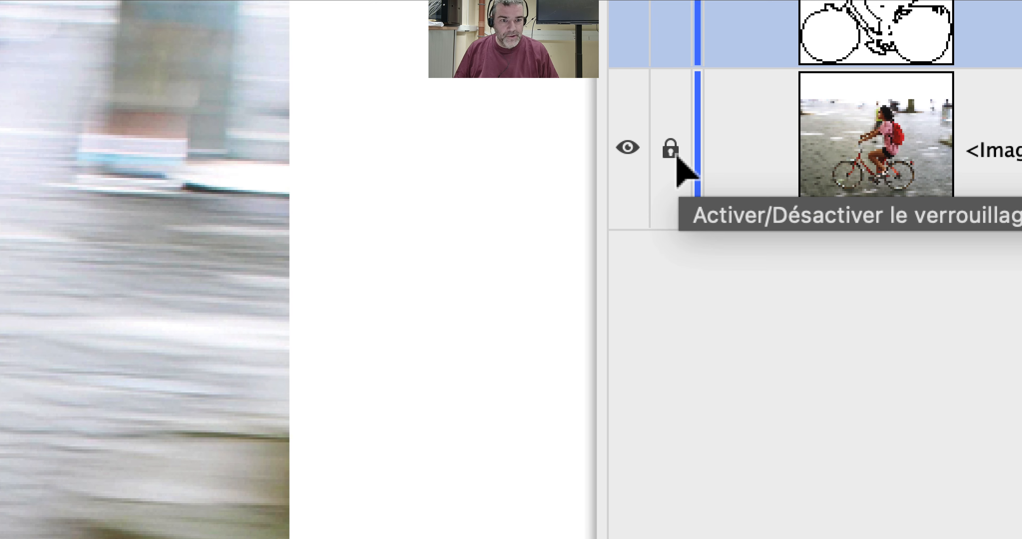
- Unlock the photo and clip it with the cyclist's compound path using a clipping mask
click(679, 157)
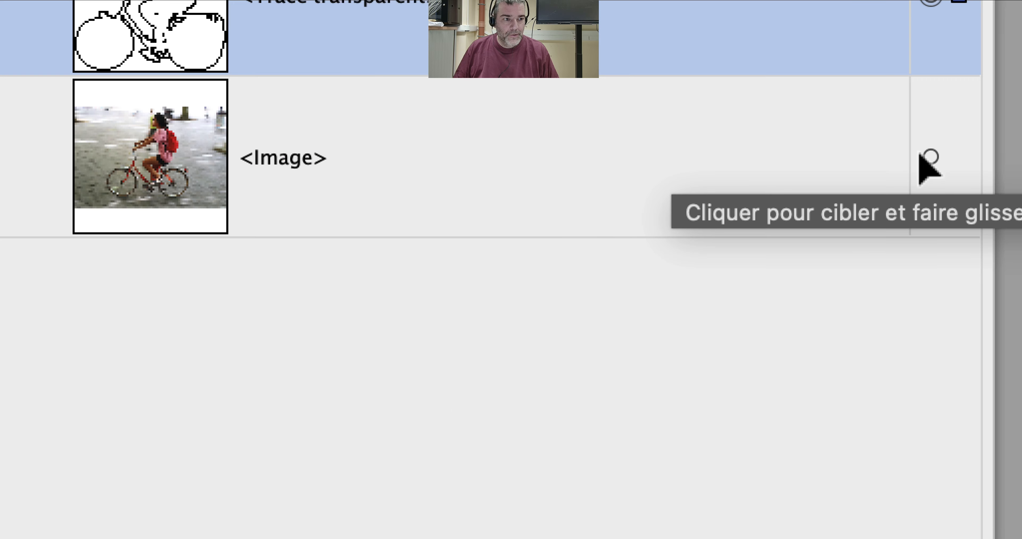
click(923, 156)
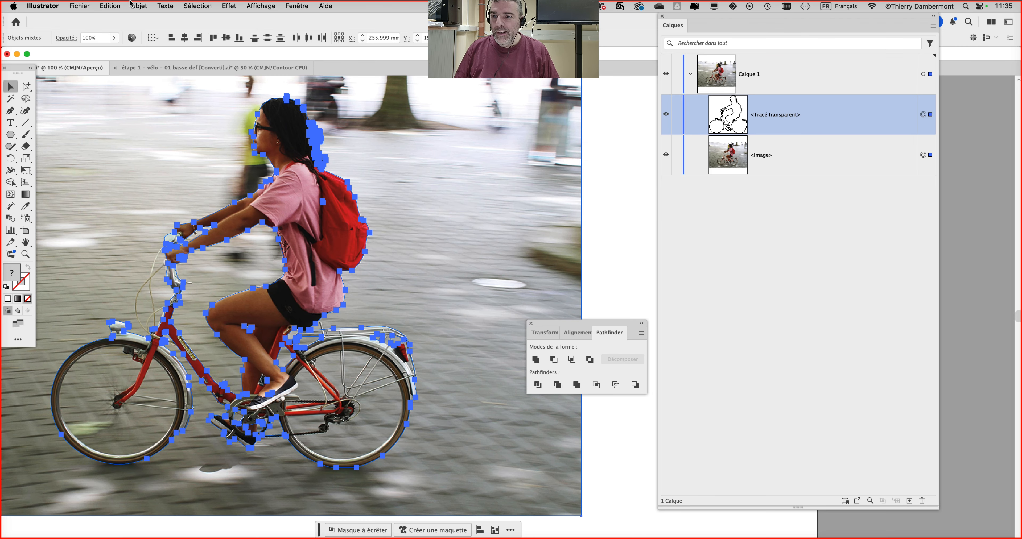
click(132, 5)
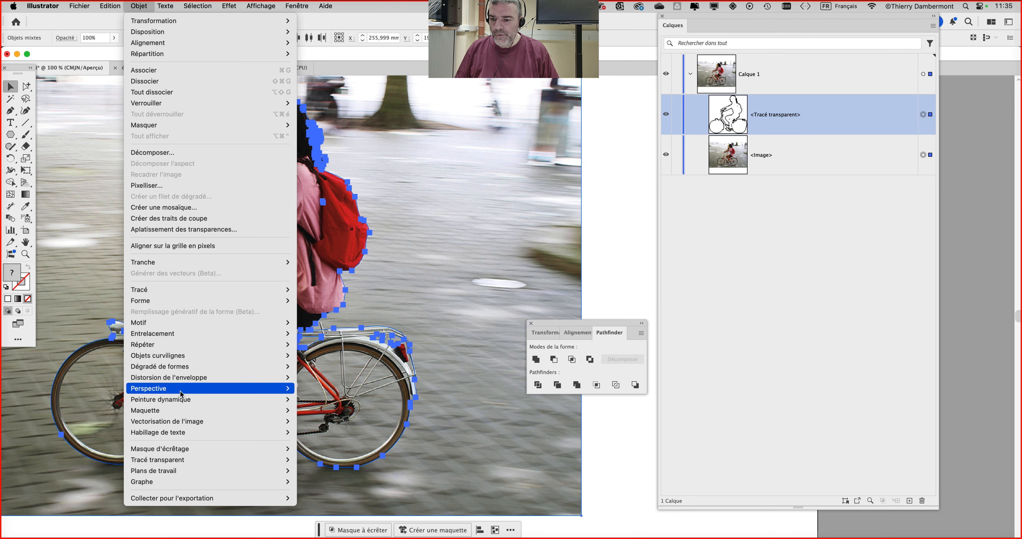
mouse_move(170, 449)
click(321, 450)
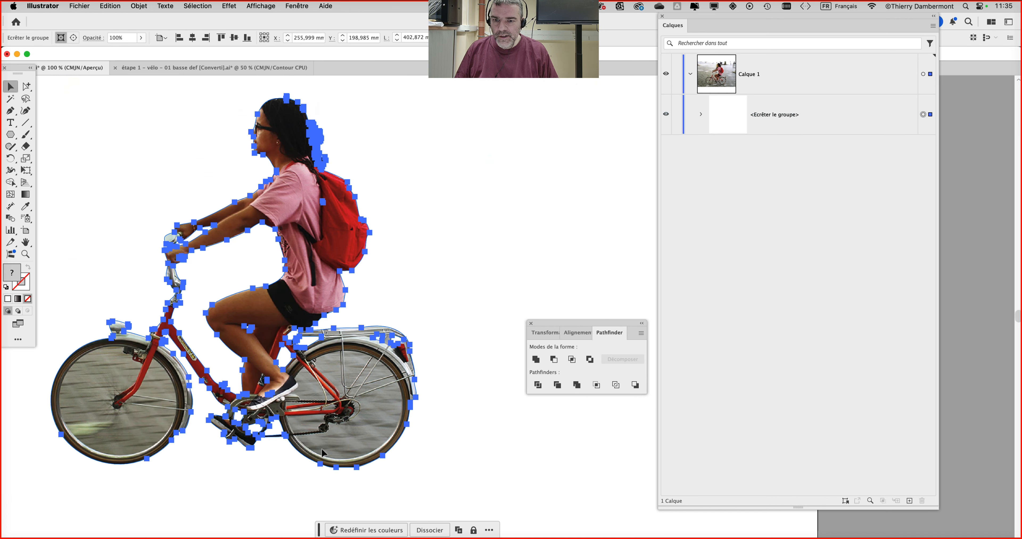
- Examine the cutout's edges up close around the bicycle's headlight, frame, handlebars and the cyclist's hands
scroll(451, 310, down, 1)
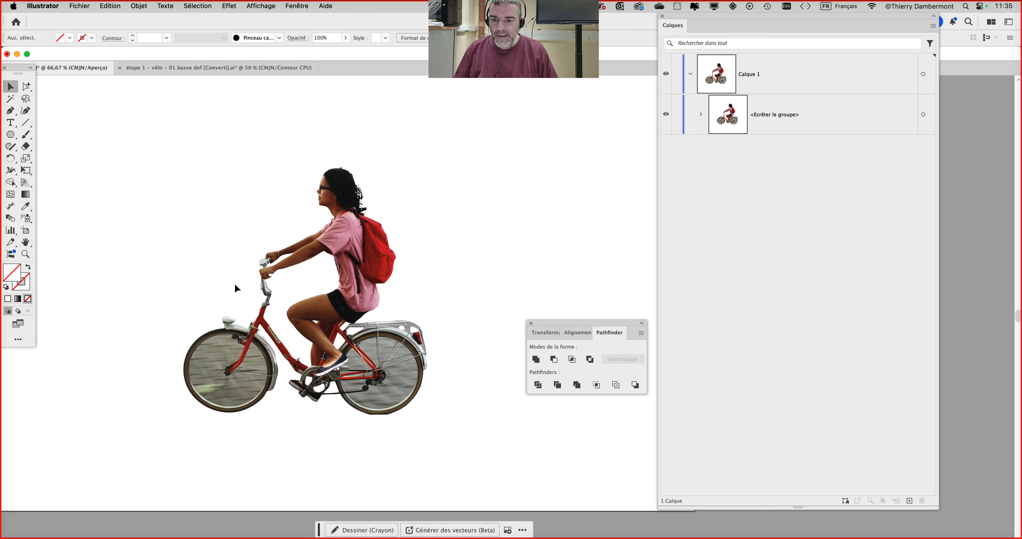
scroll(211, 331, up, 1)
scroll(231, 306, up, 10)
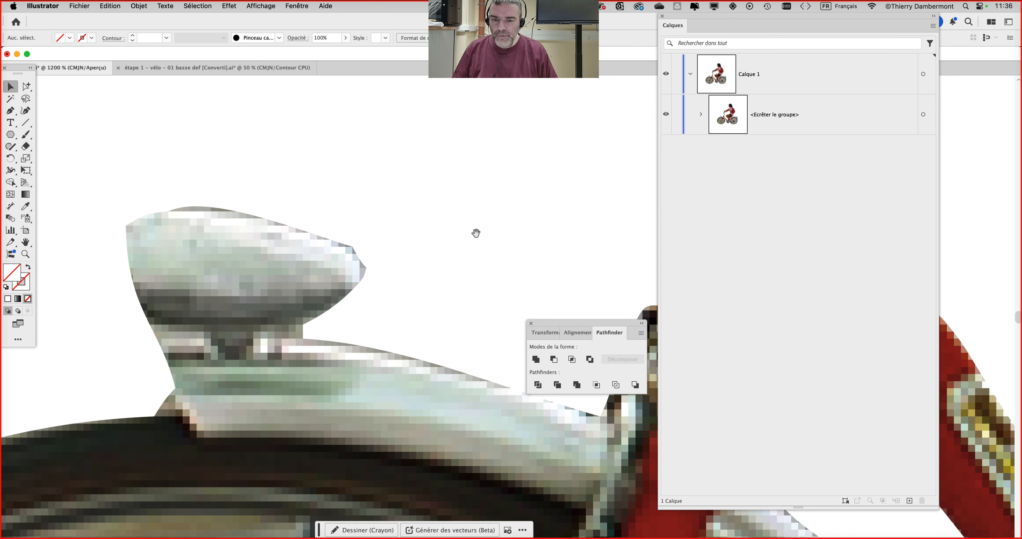
drag(476, 233, 258, 438)
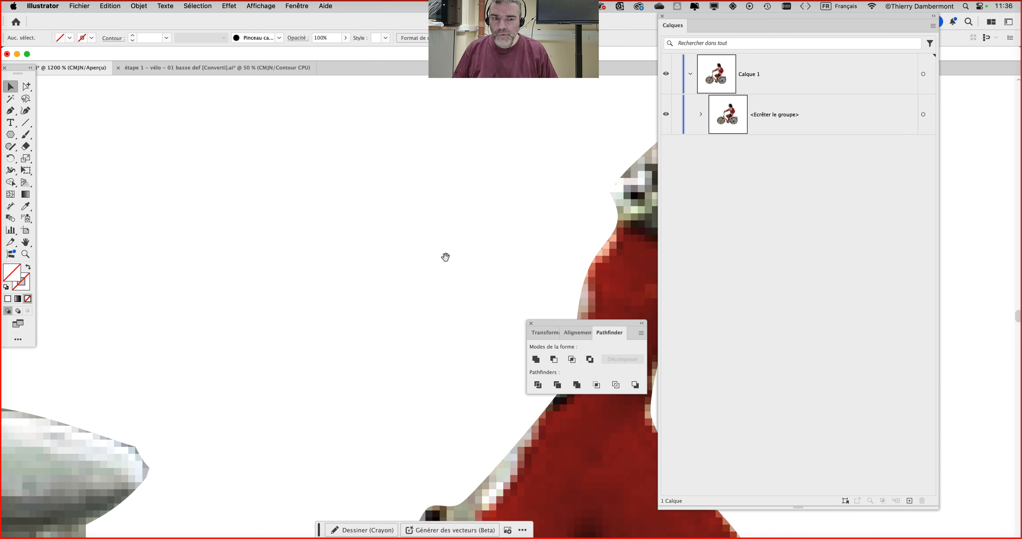
drag(477, 206, 135, 456)
drag(298, 243, 251, 445)
drag(280, 142, 259, 349)
drag(294, 171, 255, 352)
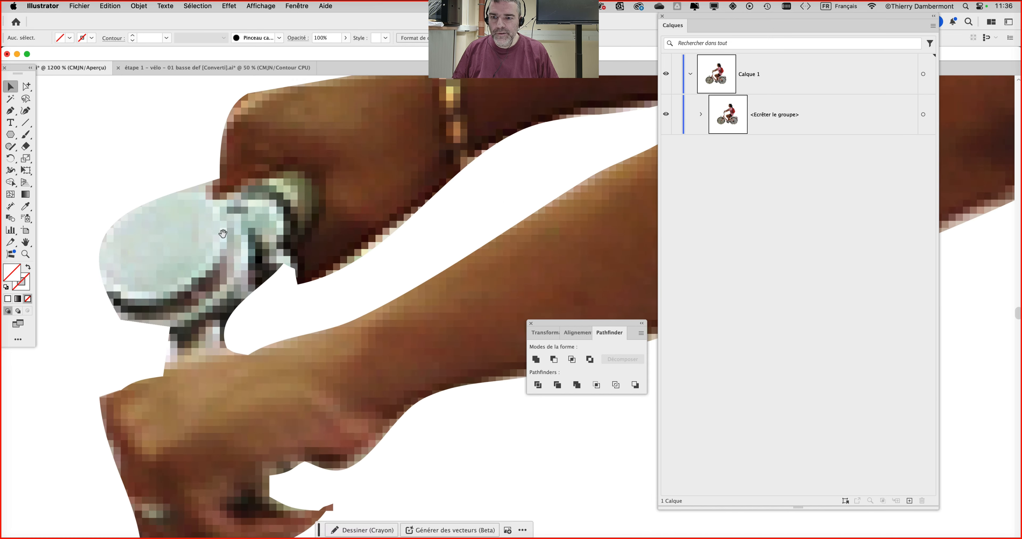
drag(259, 184, 248, 306)
scroll(426, 261, down, 4)
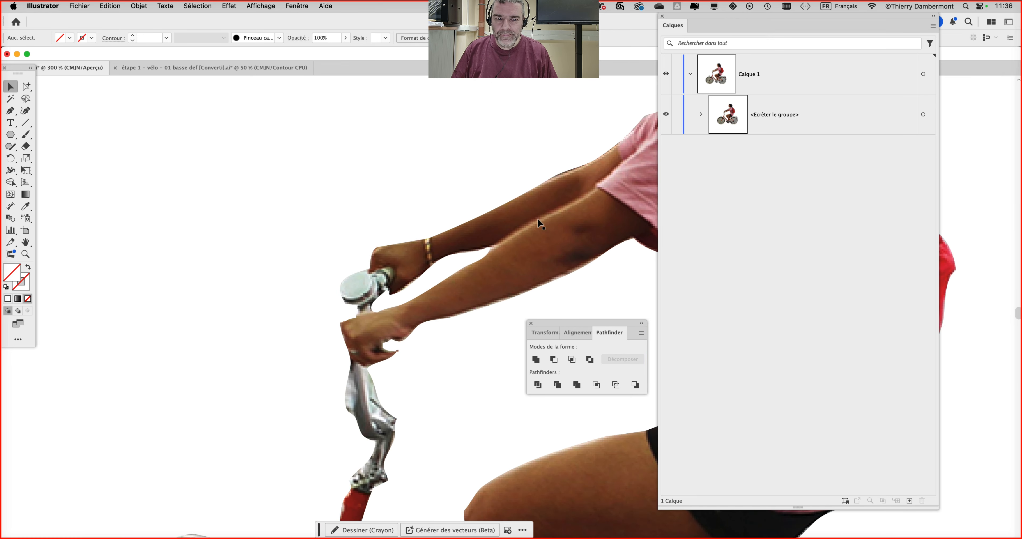
- Examine the cutout around the cyclist's arms, hair and backpack, and check the whole masked figure
drag(550, 212, 141, 419)
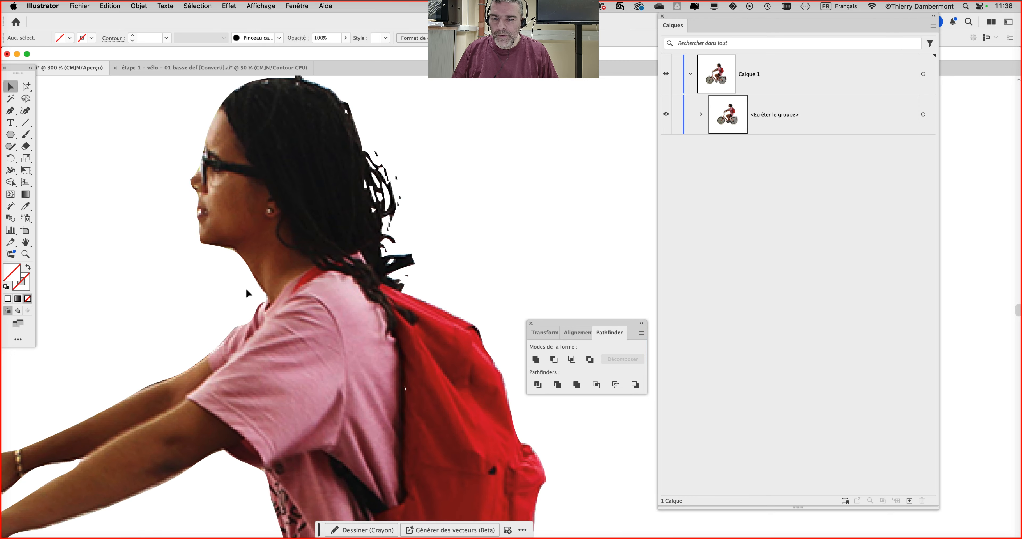
scroll(247, 293, up, 4)
scroll(247, 292, down, 3)
drag(283, 314, 99, 101)
scroll(446, 373, up, 4)
scroll(446, 373, down, 7)
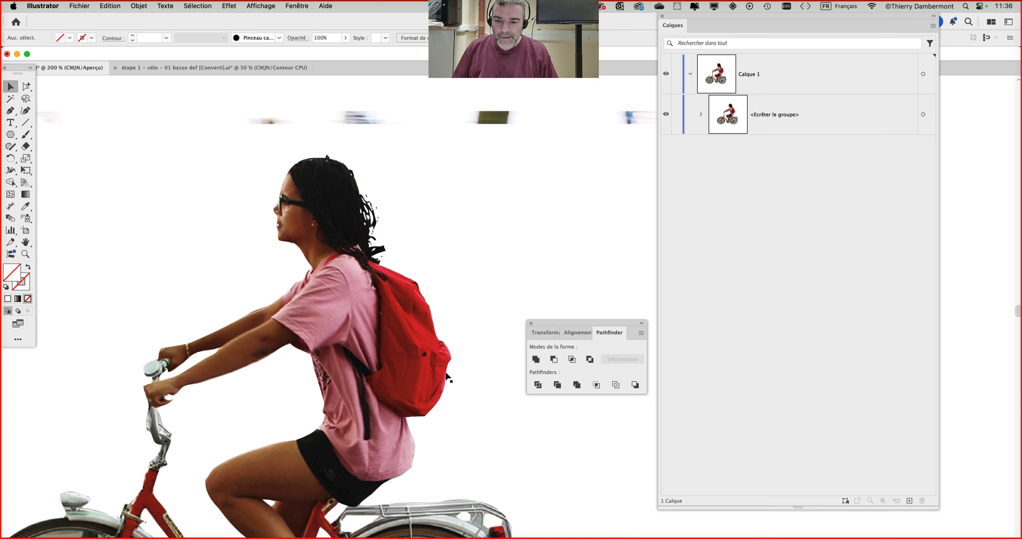
scroll(447, 375, down, 3)
scroll(462, 338, down, 5)
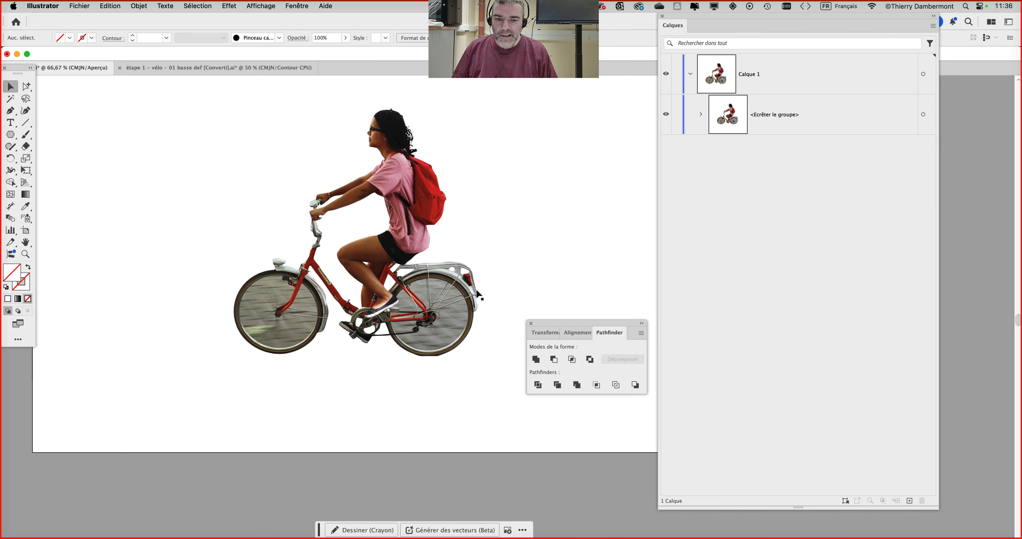
scroll(479, 296, up, 5)
scroll(474, 299, down, 6)
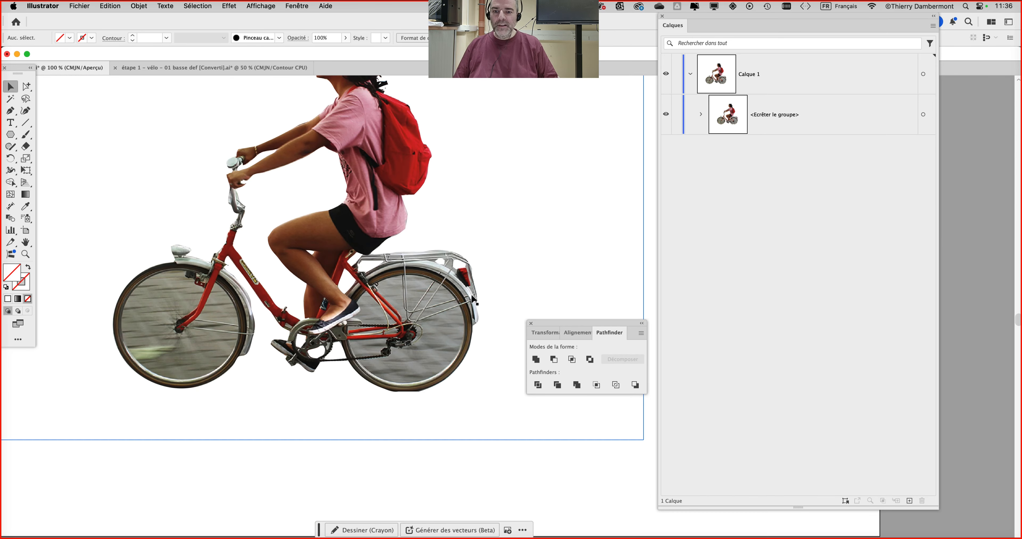
scroll(474, 299, down, 2)
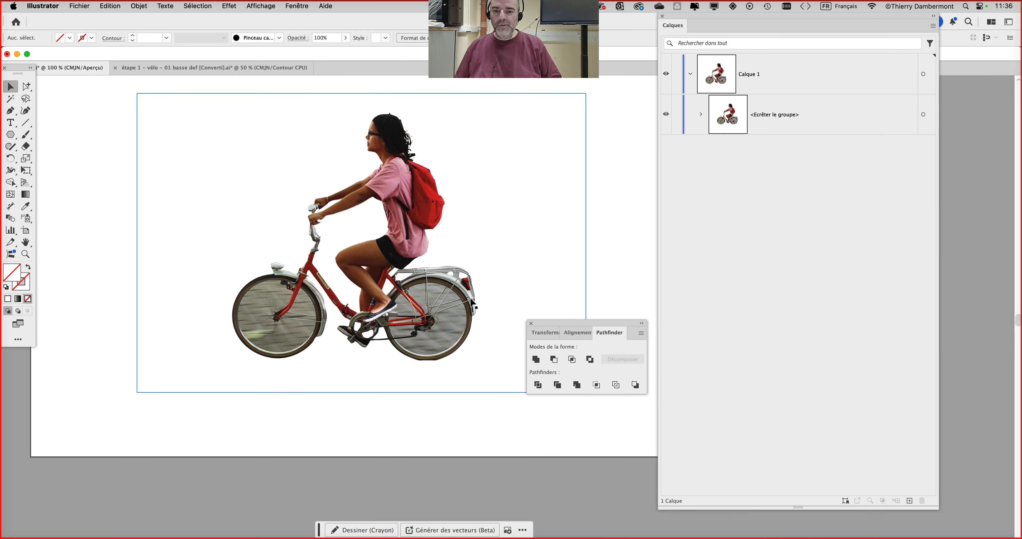
- Scale the clipped cyclist group down proportionally to a small figure with the Free Transform tool, and deselect it
click(367, 92)
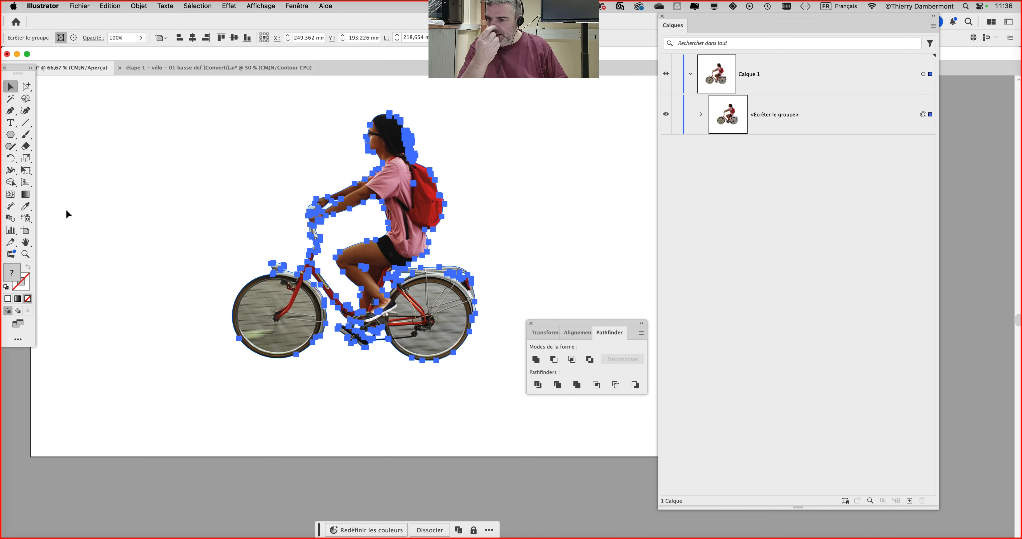
key(e)
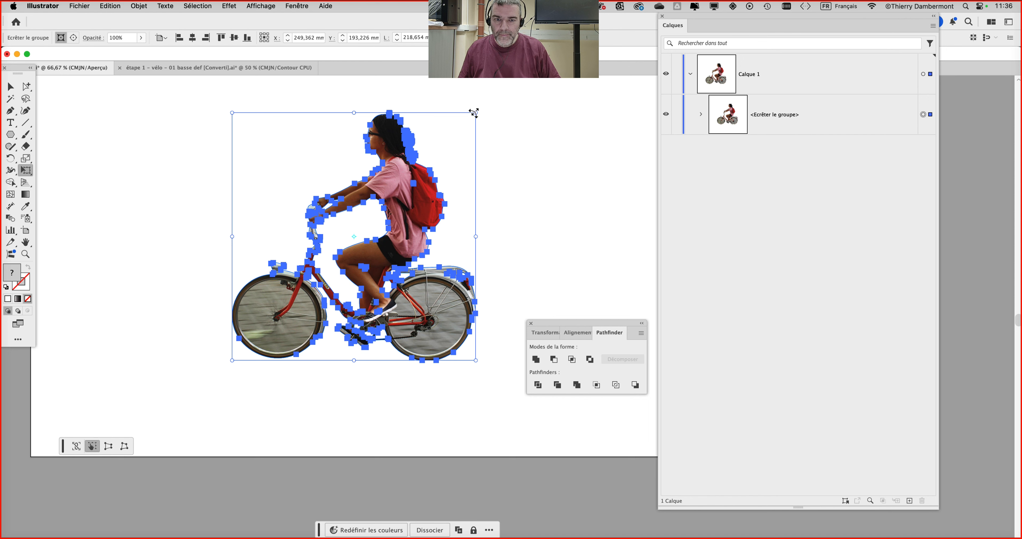
drag(474, 113, 266, 343)
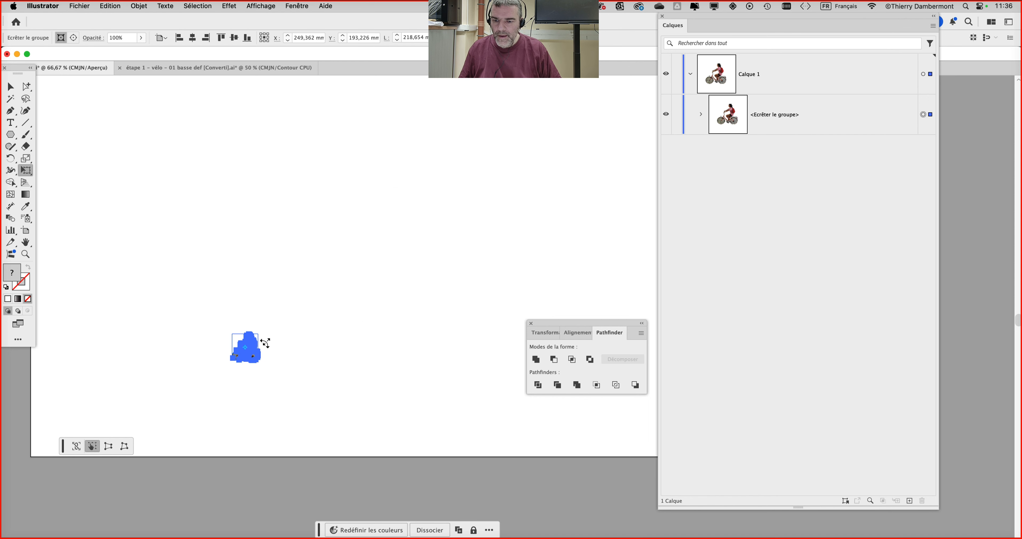
click(12, 87)
click(268, 356)
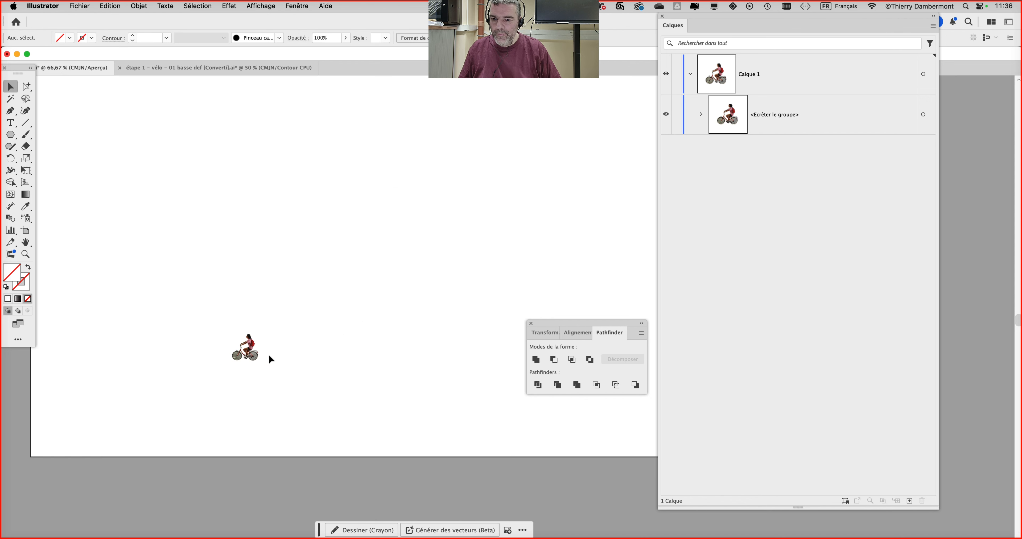
- Duplicate the small clipped cyclist along a horizontal row to make five cyclists in total, and inspect them up close
click(253, 356)
drag(253, 355, 375, 356)
click(372, 385)
scroll(322, 371, up, 6)
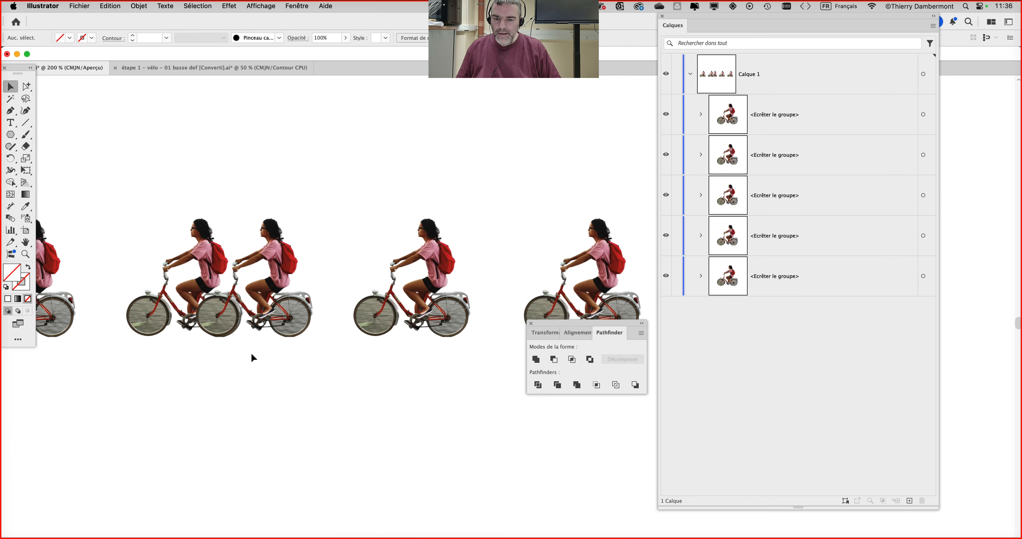
scroll(205, 349, left, 5)
scroll(91, 246, up, 3)
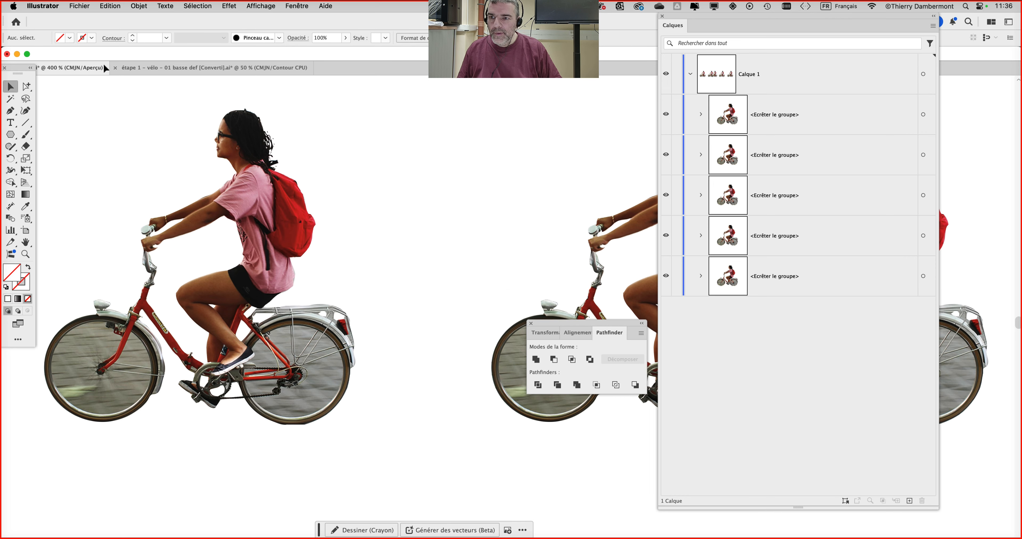
- Save the document with the five cyclists as étape 3.ai in Adobe Illustrator format in the third challenge's folder
click(74, 4)
click(111, 119)
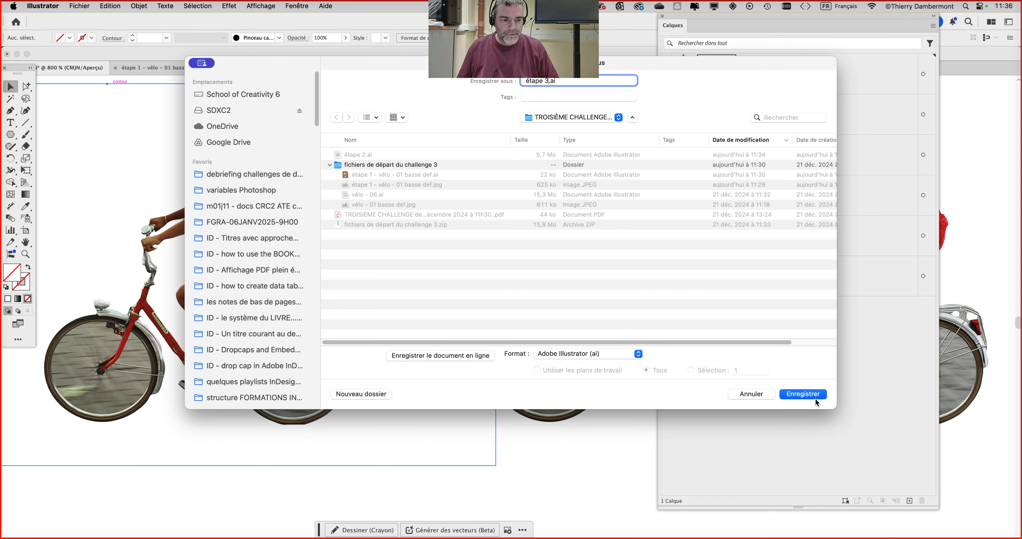
text(3)
click(803, 394)
click(647, 397)
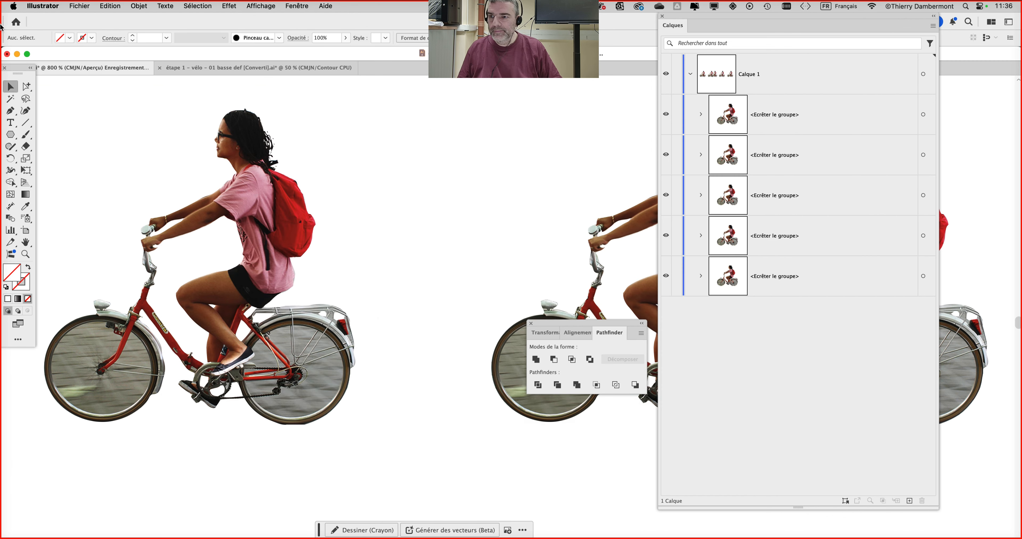
- Close étape 3.ai and the converted étape 1 – vélo – 01 basse def document, discarding the latter's changes
drag(25, 58, 111, 65)
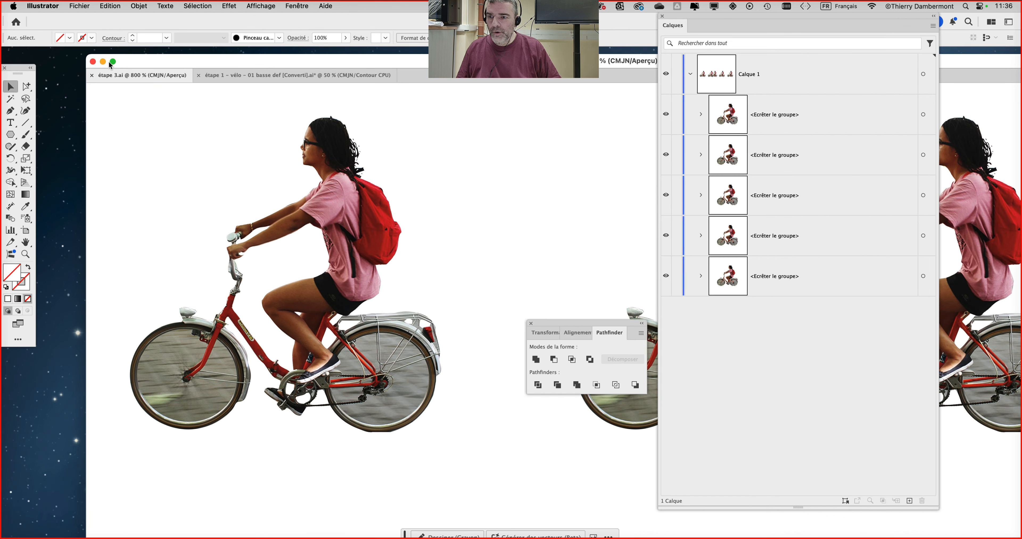
click(92, 62)
click(489, 306)
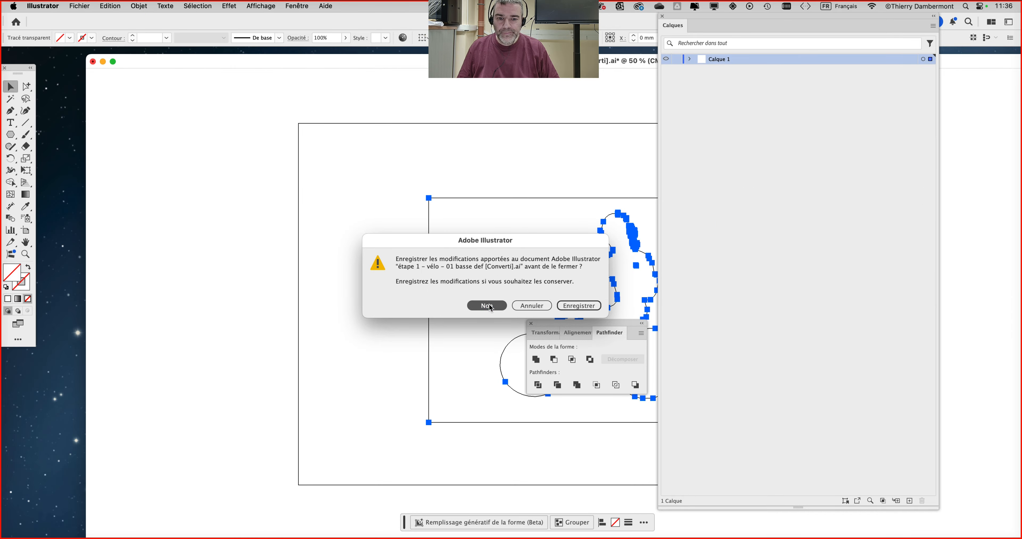
- Switch to Finder and collapse the first, second and third challenge folders in the debriefing folder
key(super+Tab)
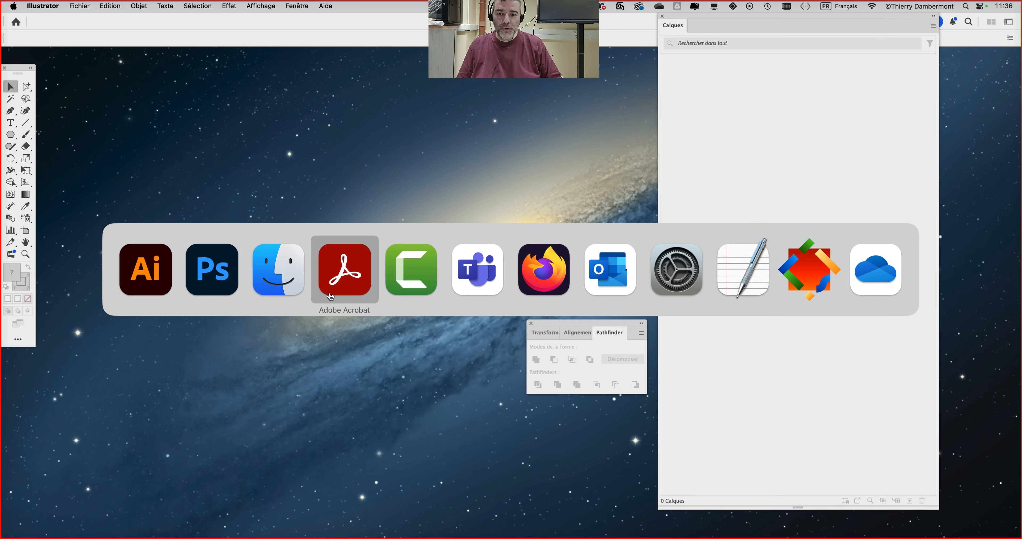
click(294, 287)
click(396, 336)
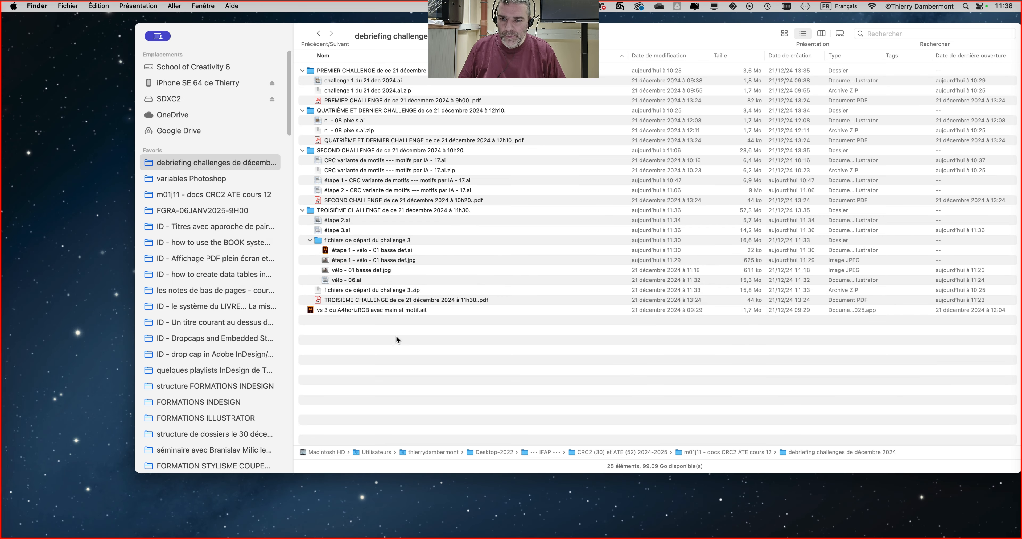
click(303, 210)
click(303, 151)
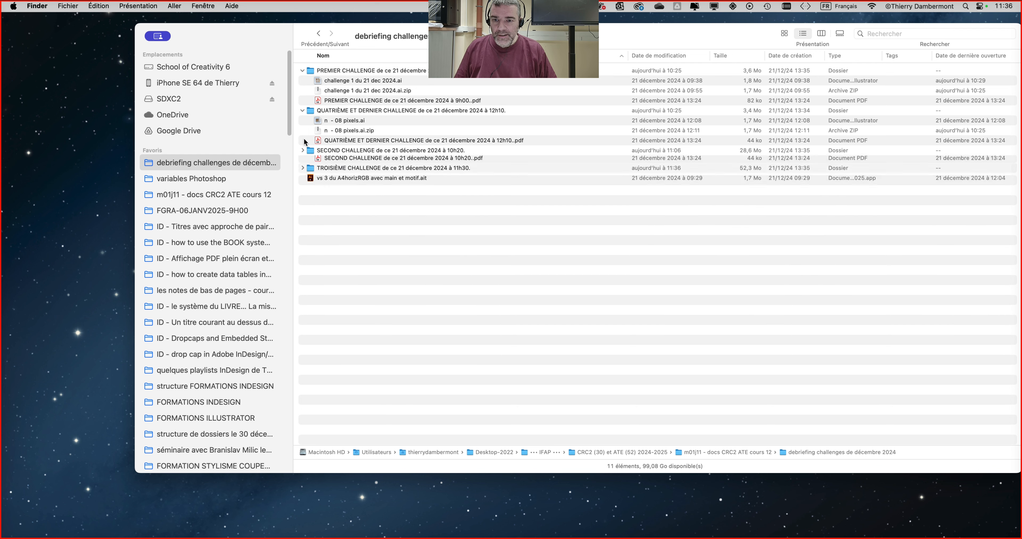
click(303, 71)
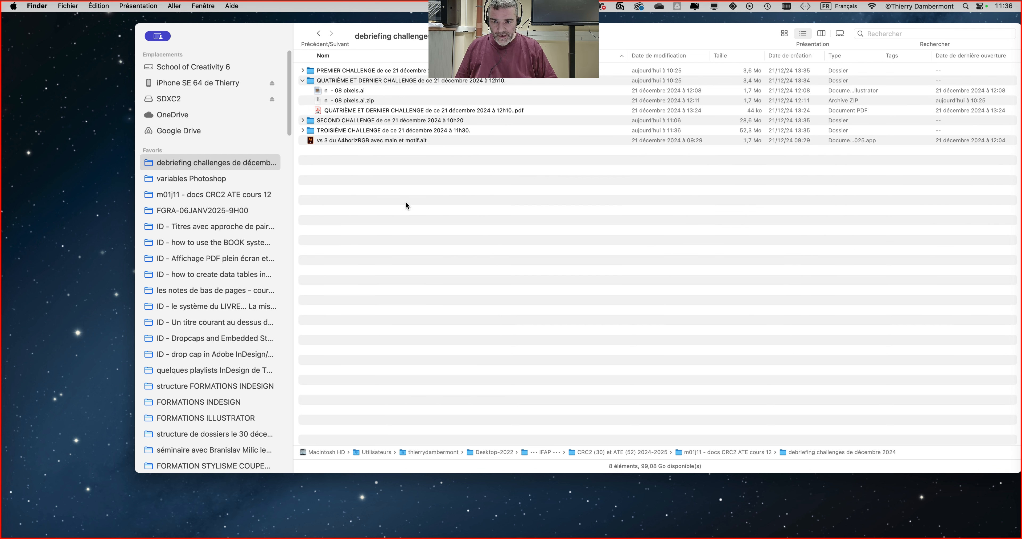